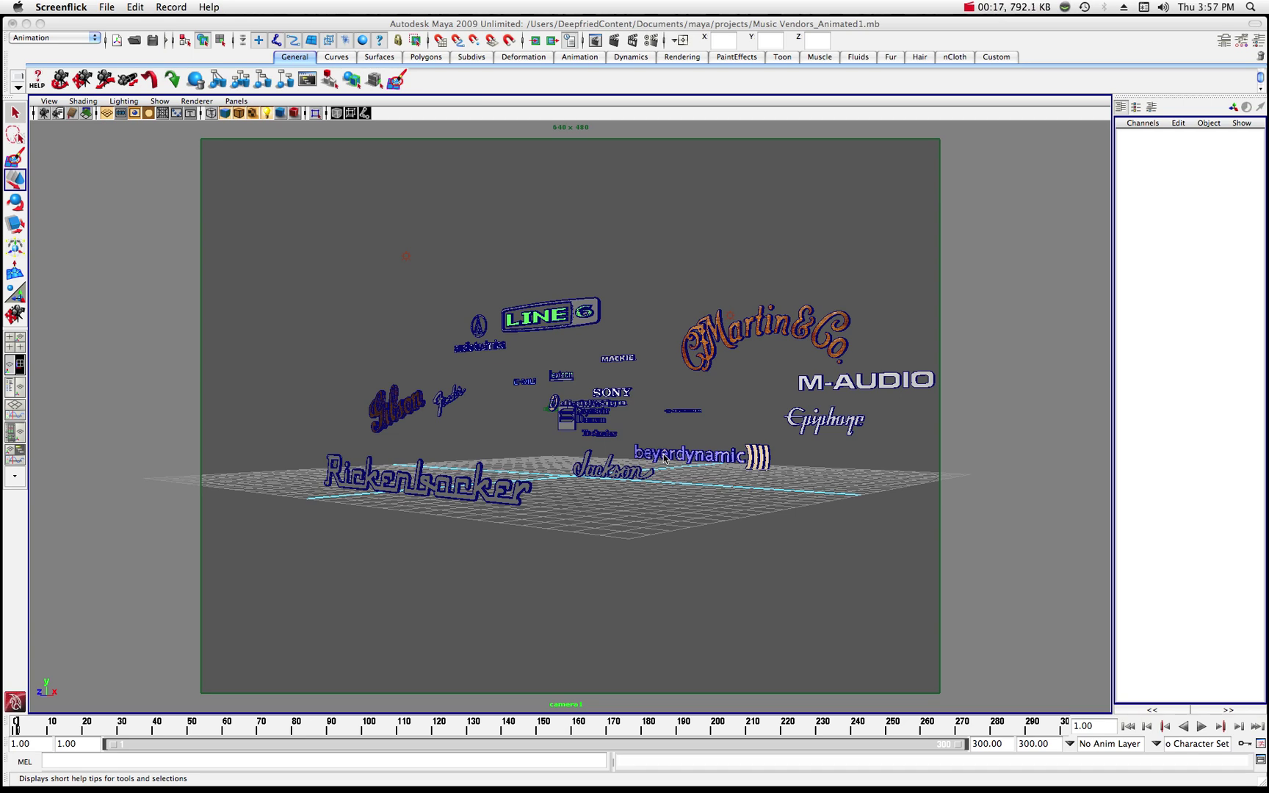
- Play the logo animation through the camera view and stop the playback
alt+right_drag(664, 457, 911, 566)
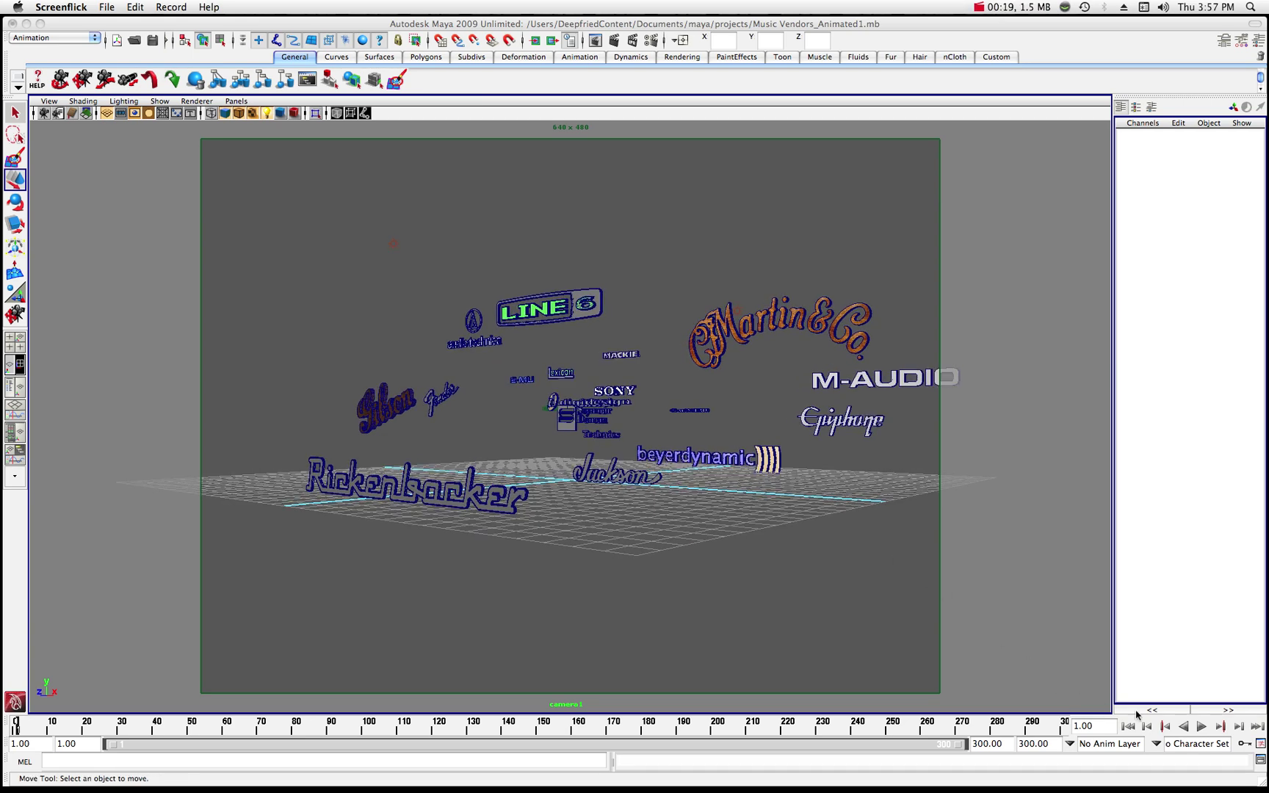
click(1202, 727)
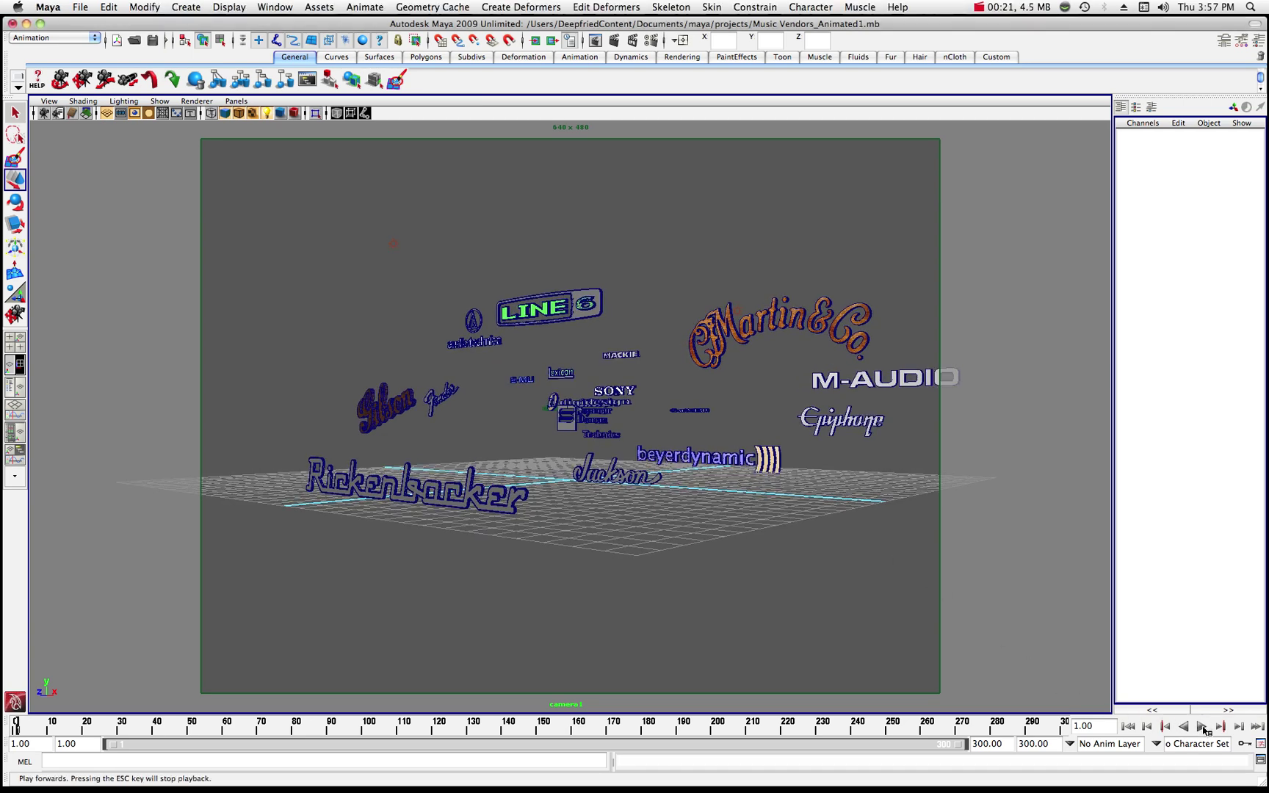
click(1202, 727)
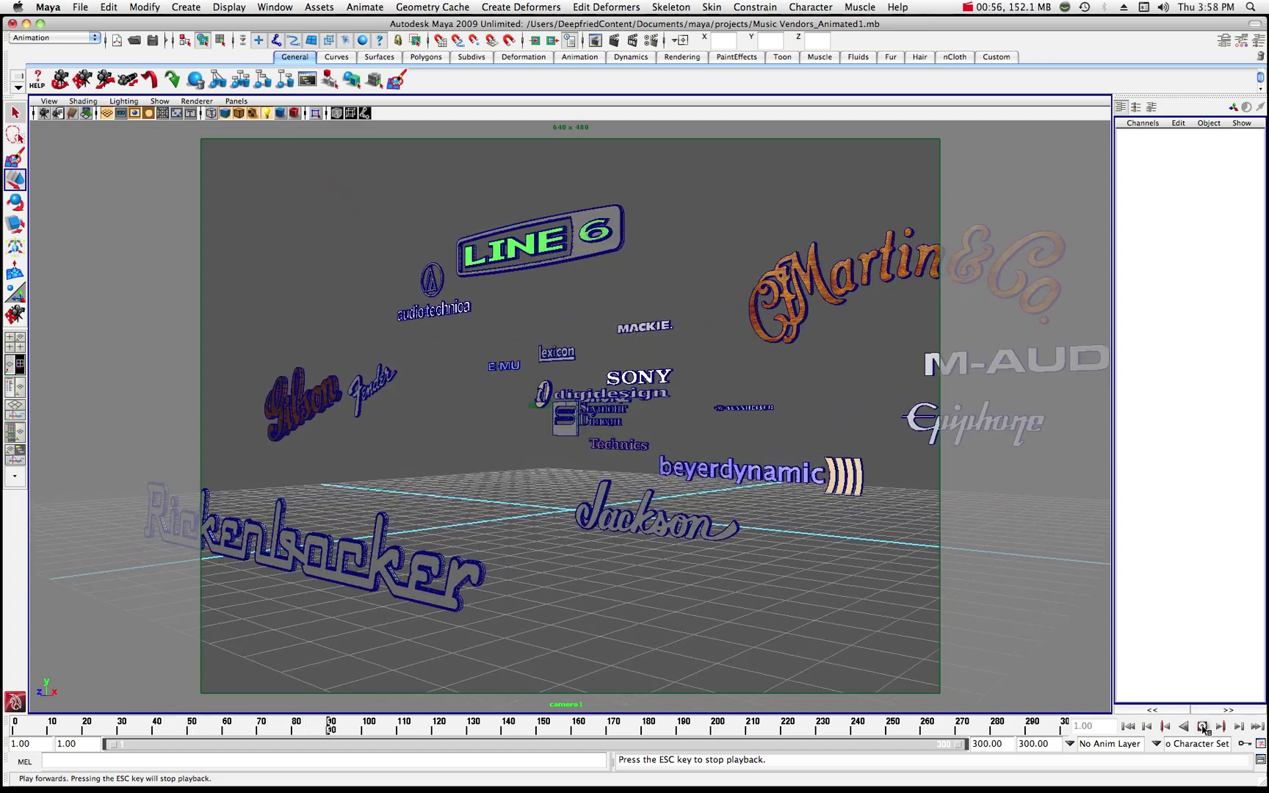
click(1202, 727)
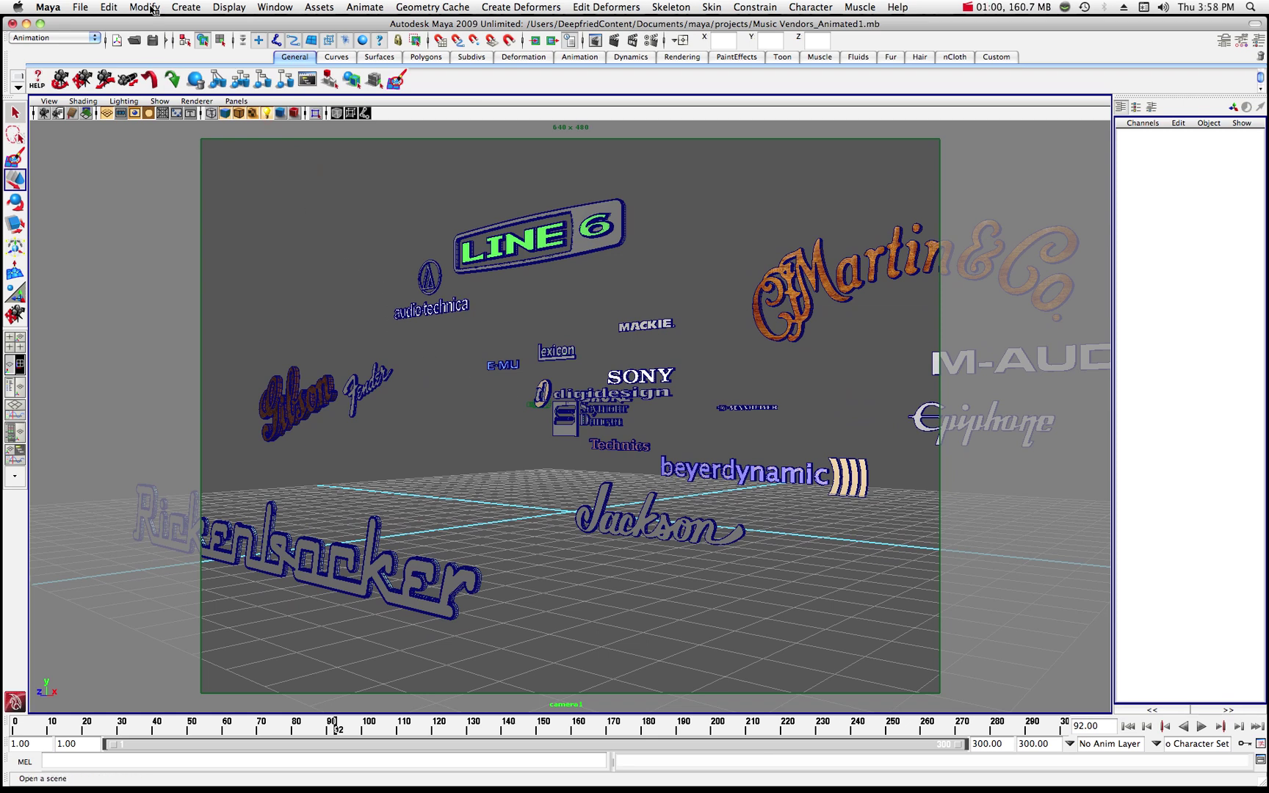
- Create a new scene, discarding the changes to Music Vendors_Animated1.mb
click(182, 8)
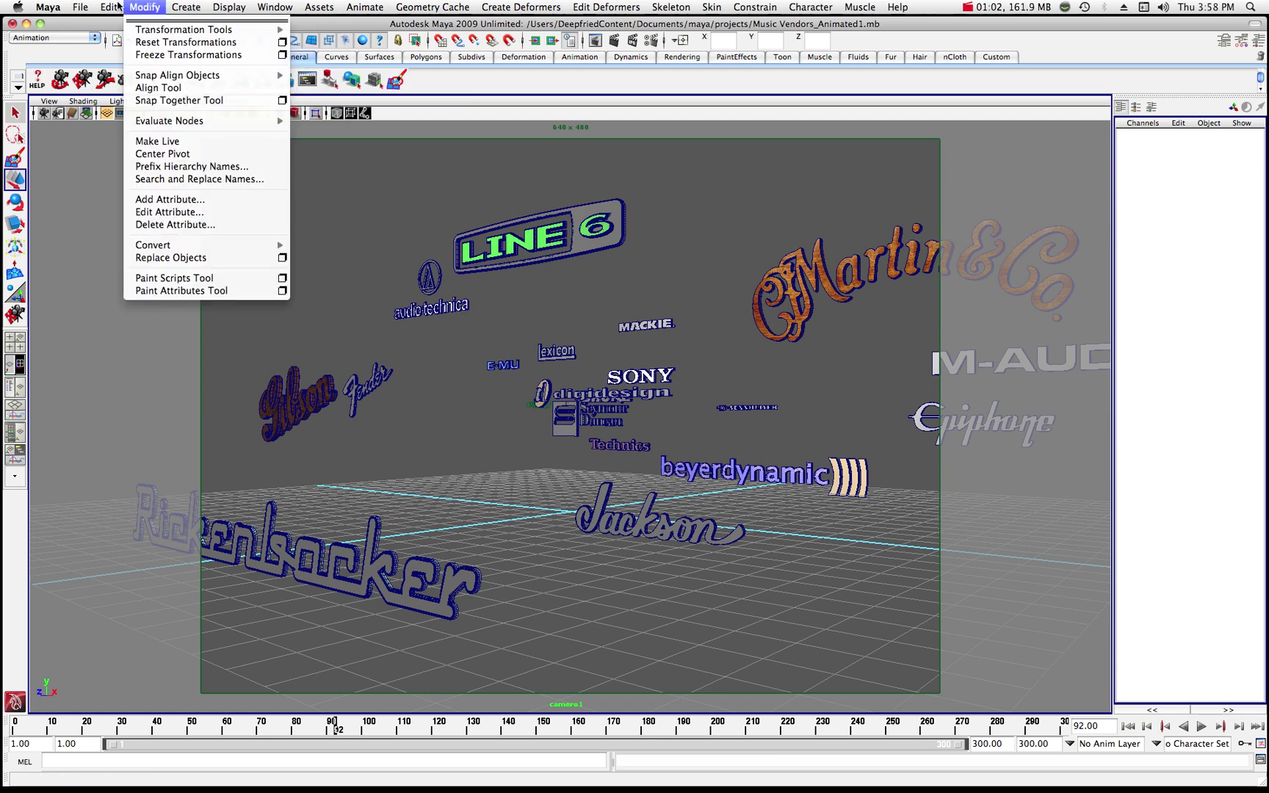
mouse_move(94, 7)
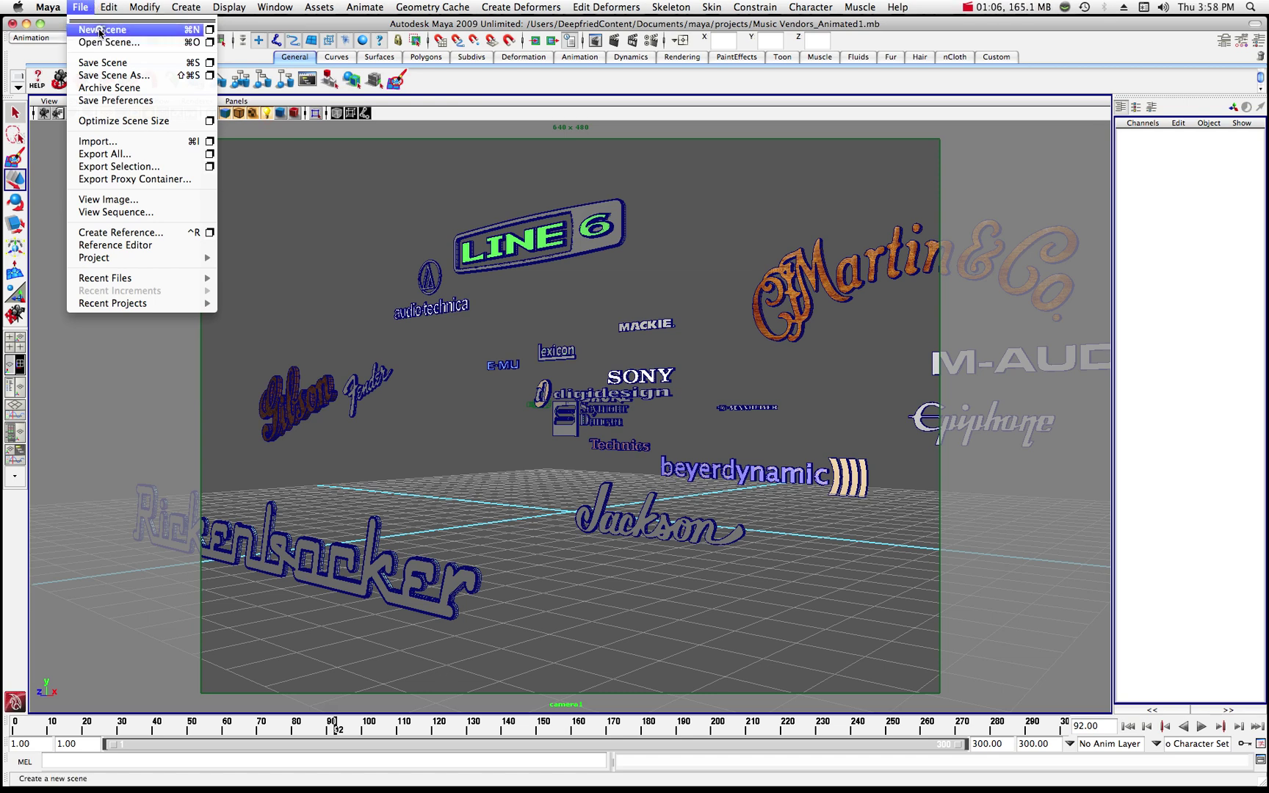
click(100, 32)
click(584, 233)
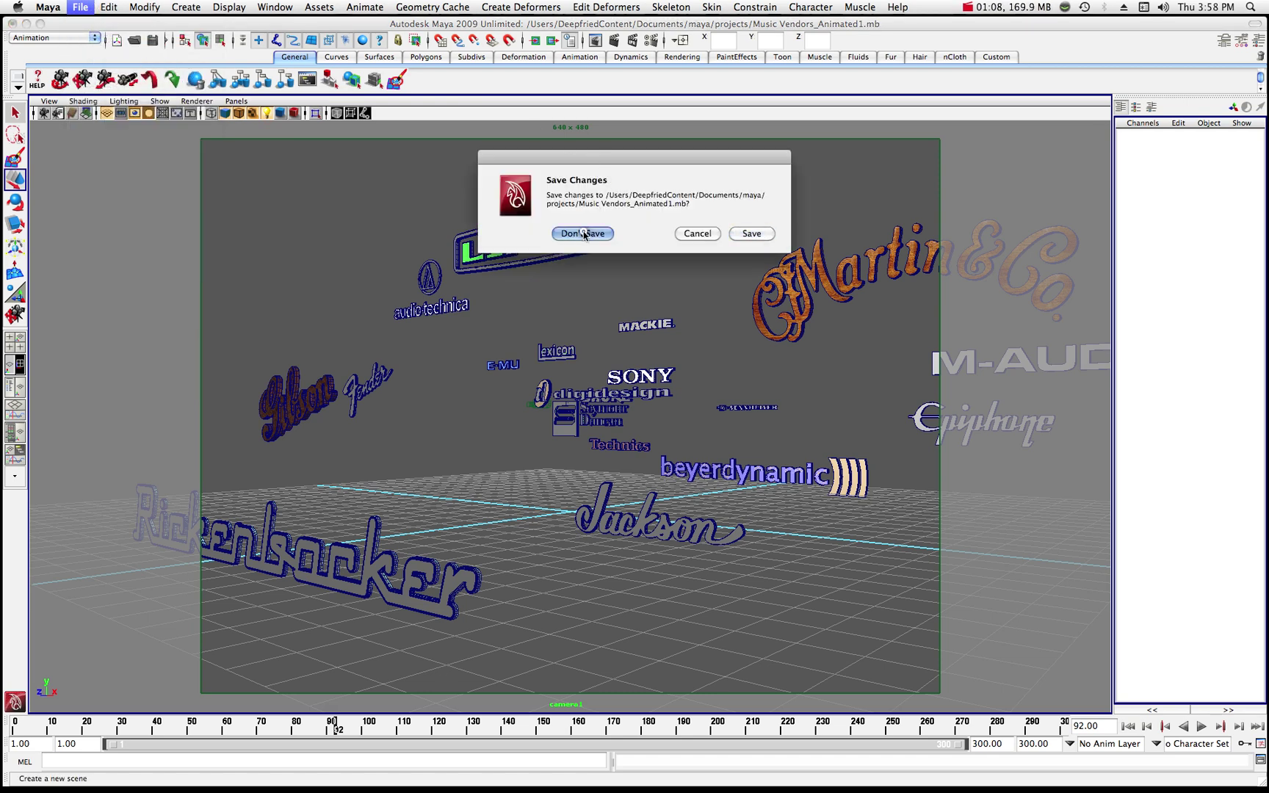
click(751, 233)
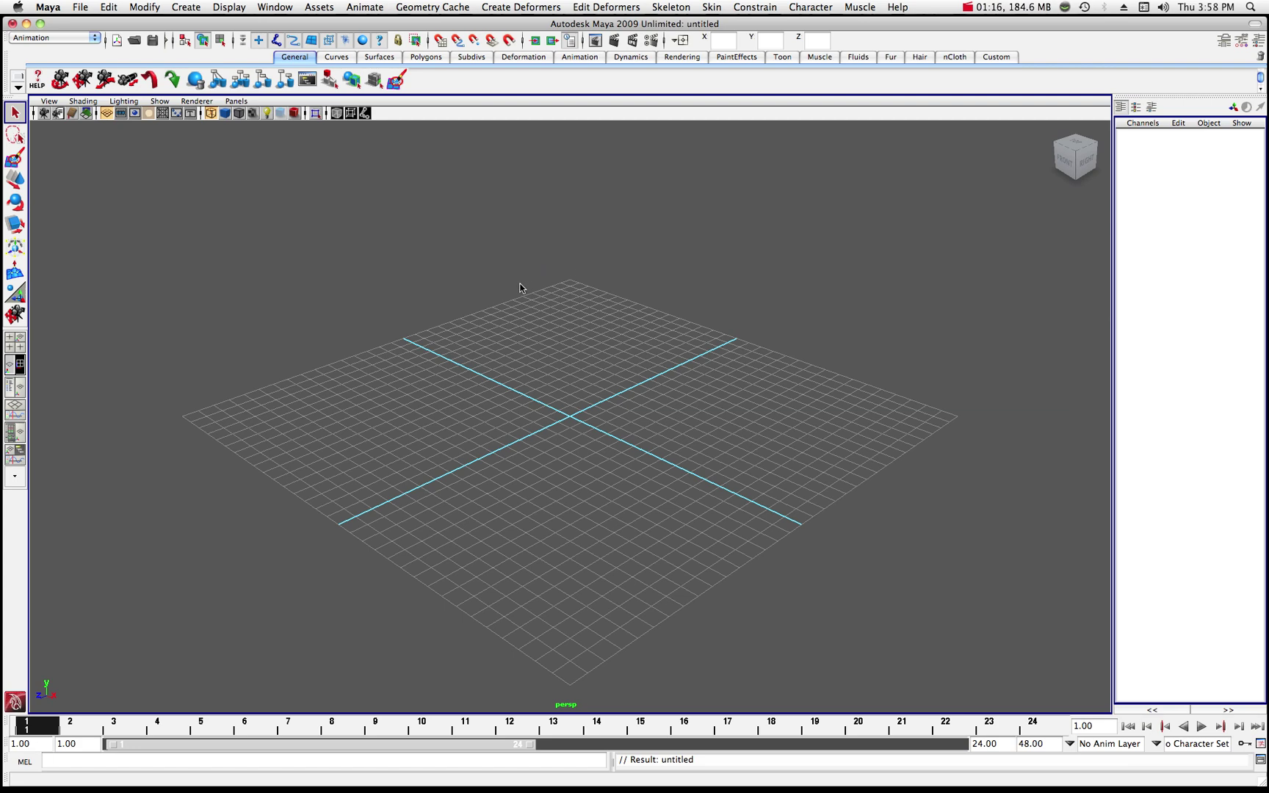
- Darken the 3D views' background colour to near-black, value 0.045, and save the colour settings
click(276, 7)
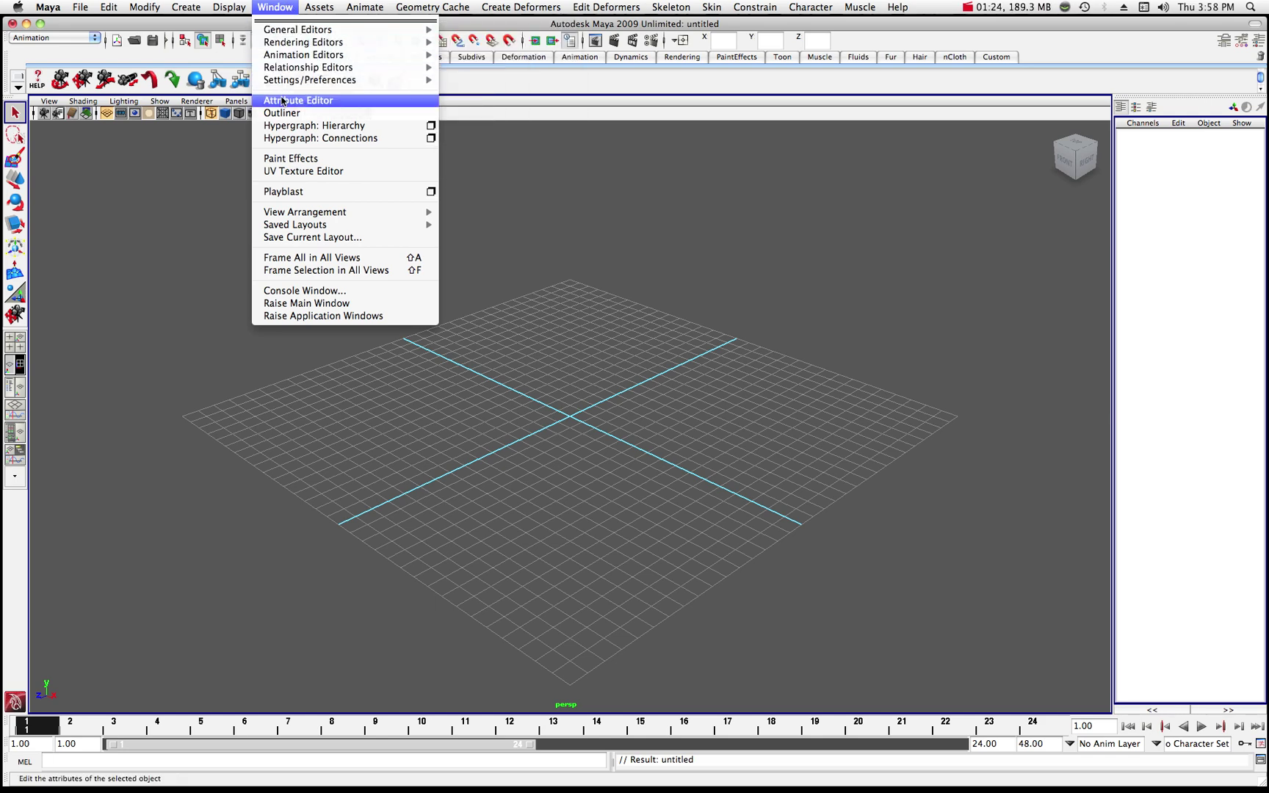
mouse_move(292, 68)
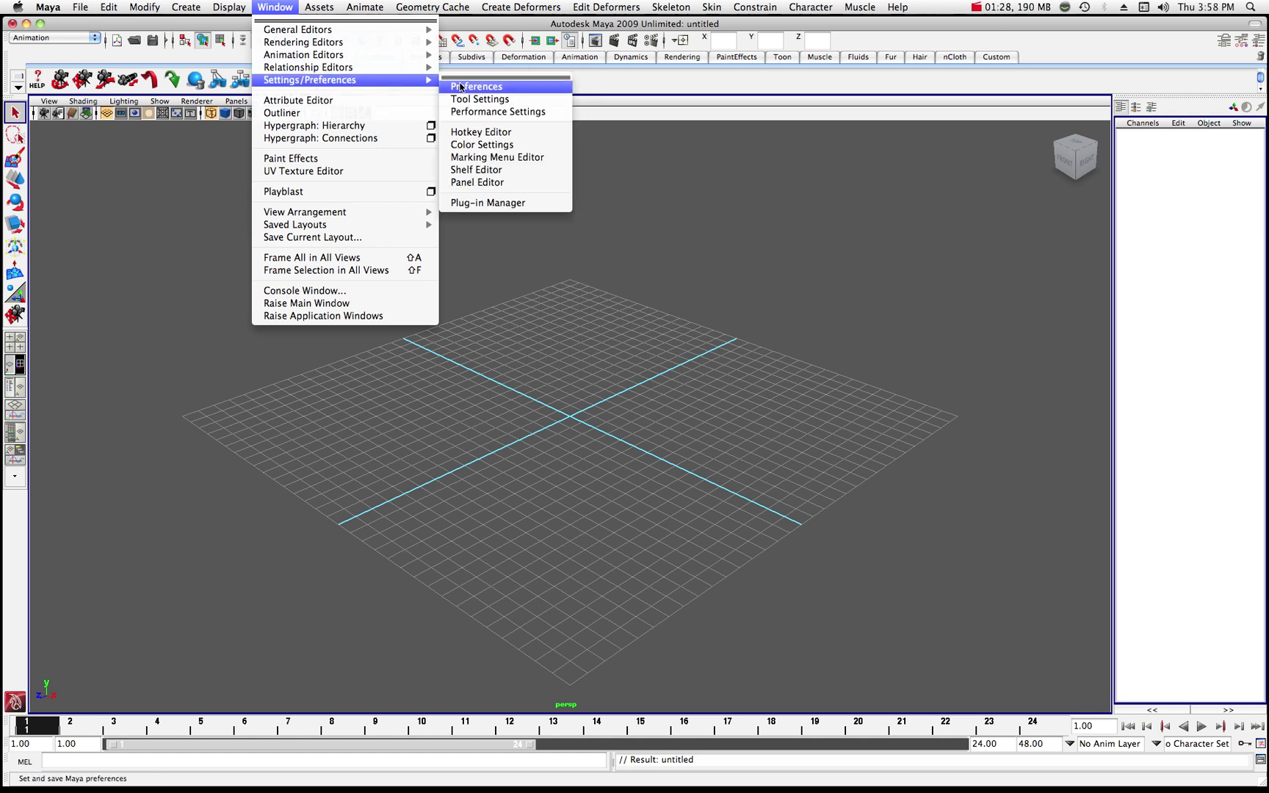
click(478, 147)
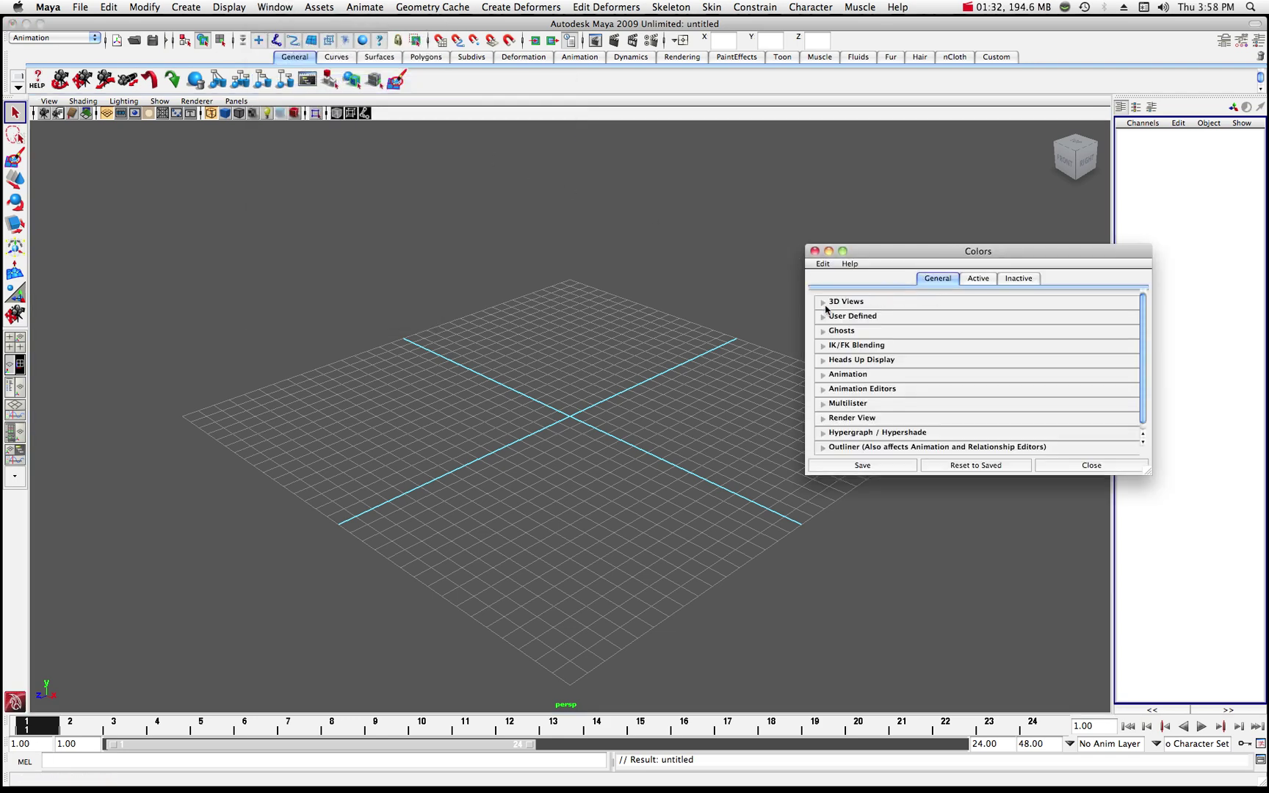
click(822, 303)
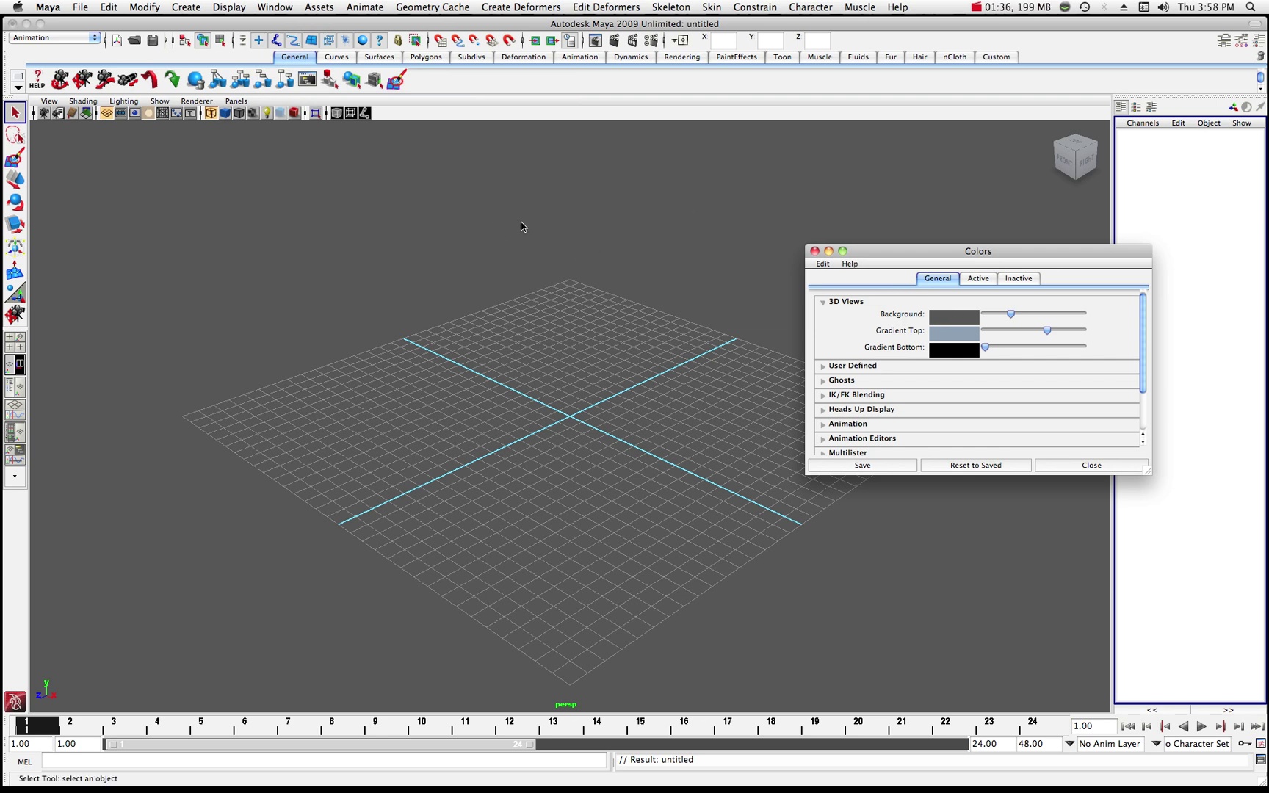
click(949, 318)
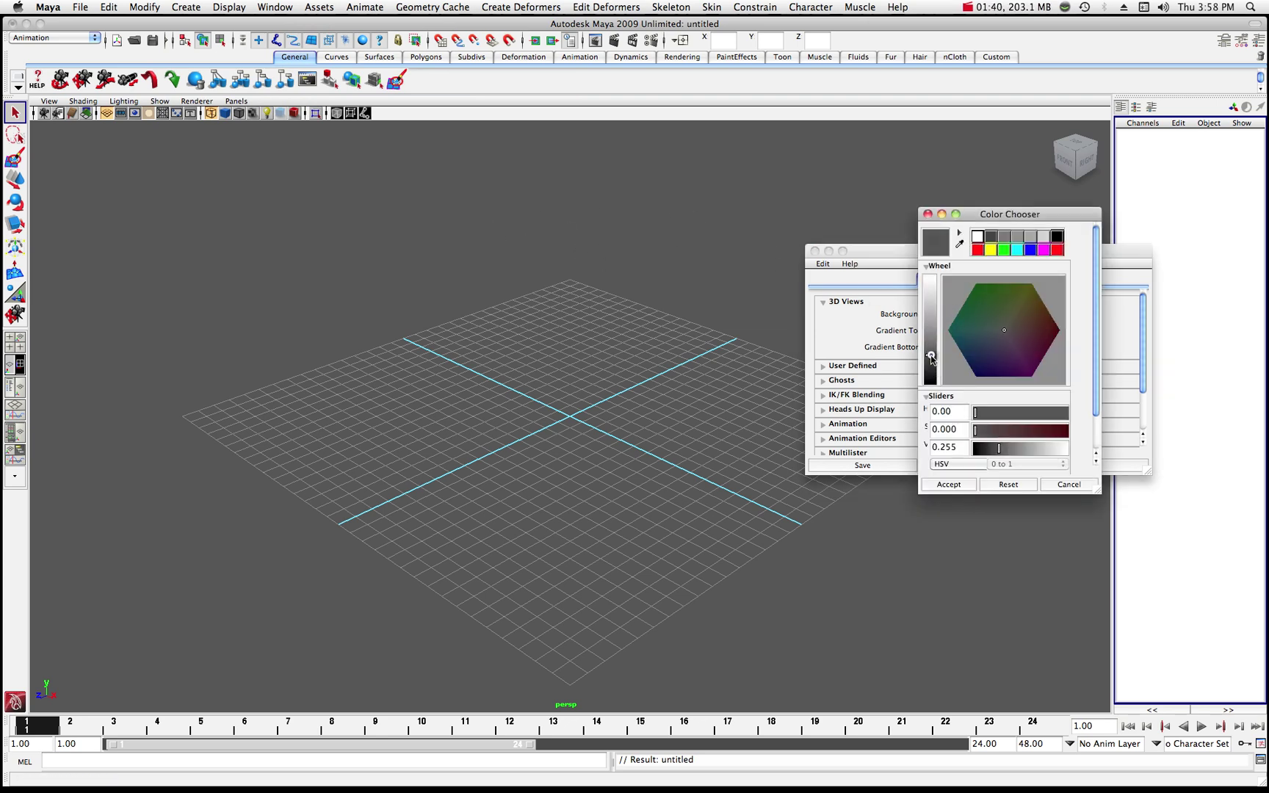
drag(931, 354, 930, 378)
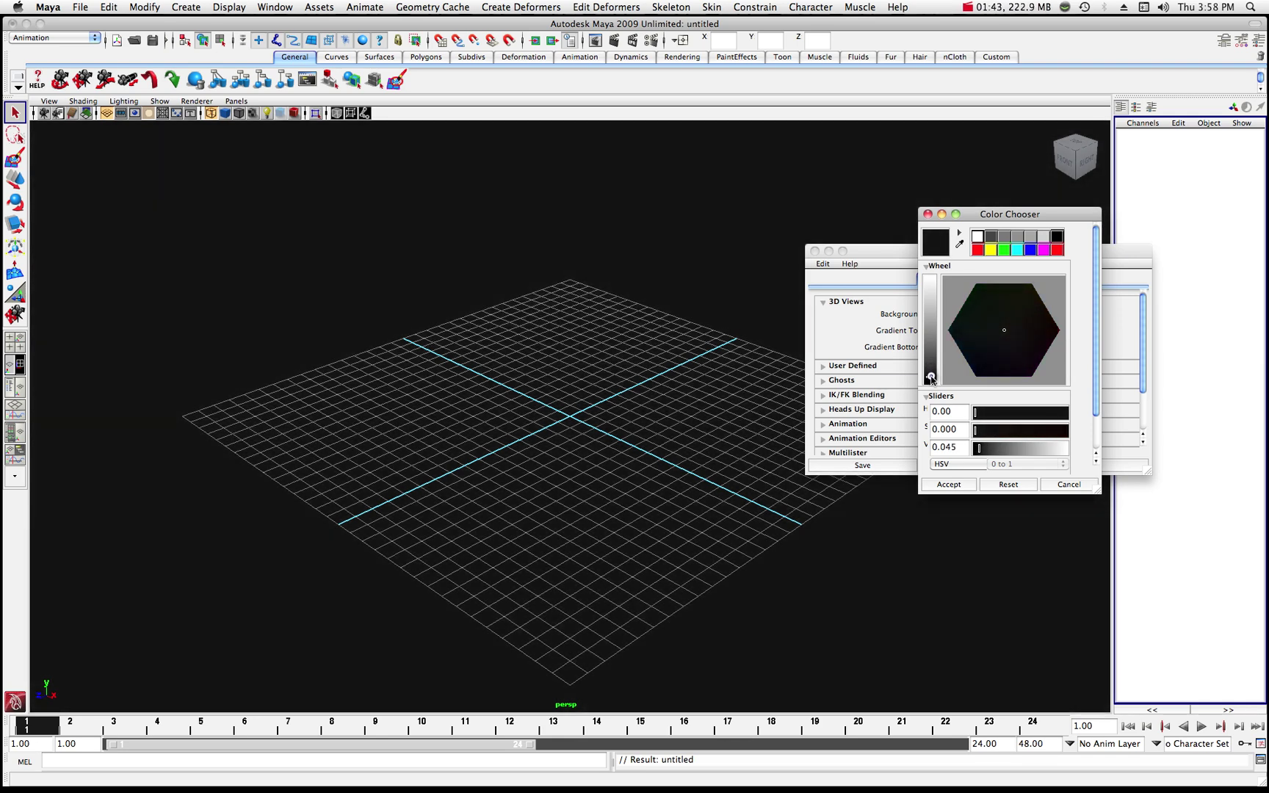
click(950, 484)
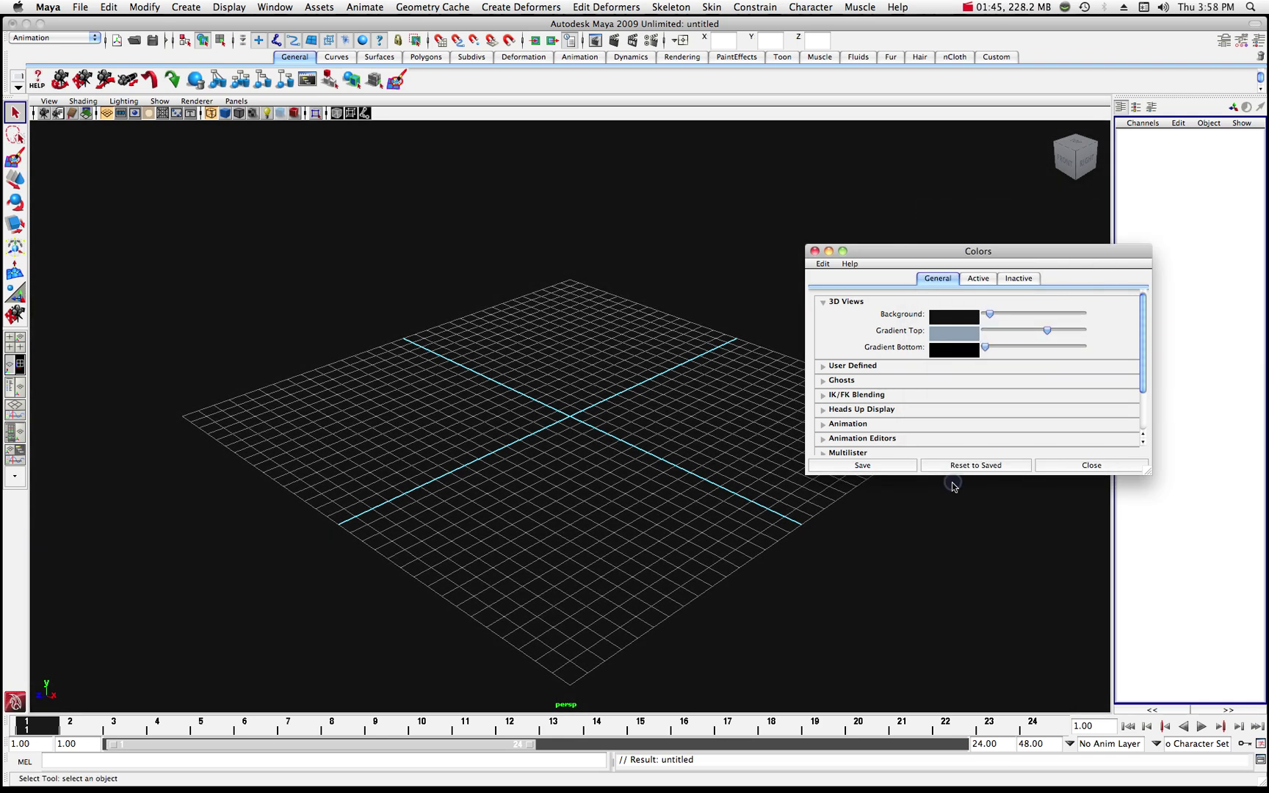
click(875, 466)
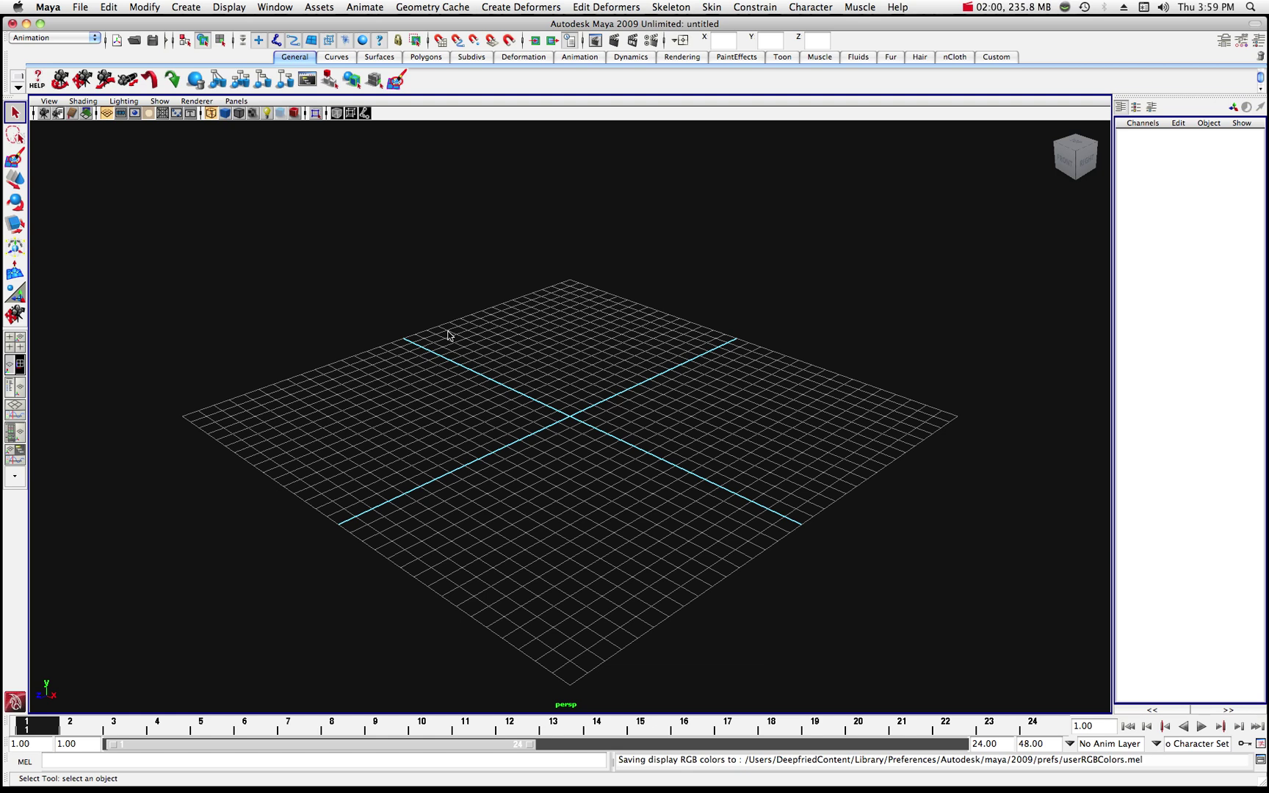
- Try to import Key_Design.eps from the desktop's AAA_Logos folder and check the perspective view for the logo
click(81, 8)
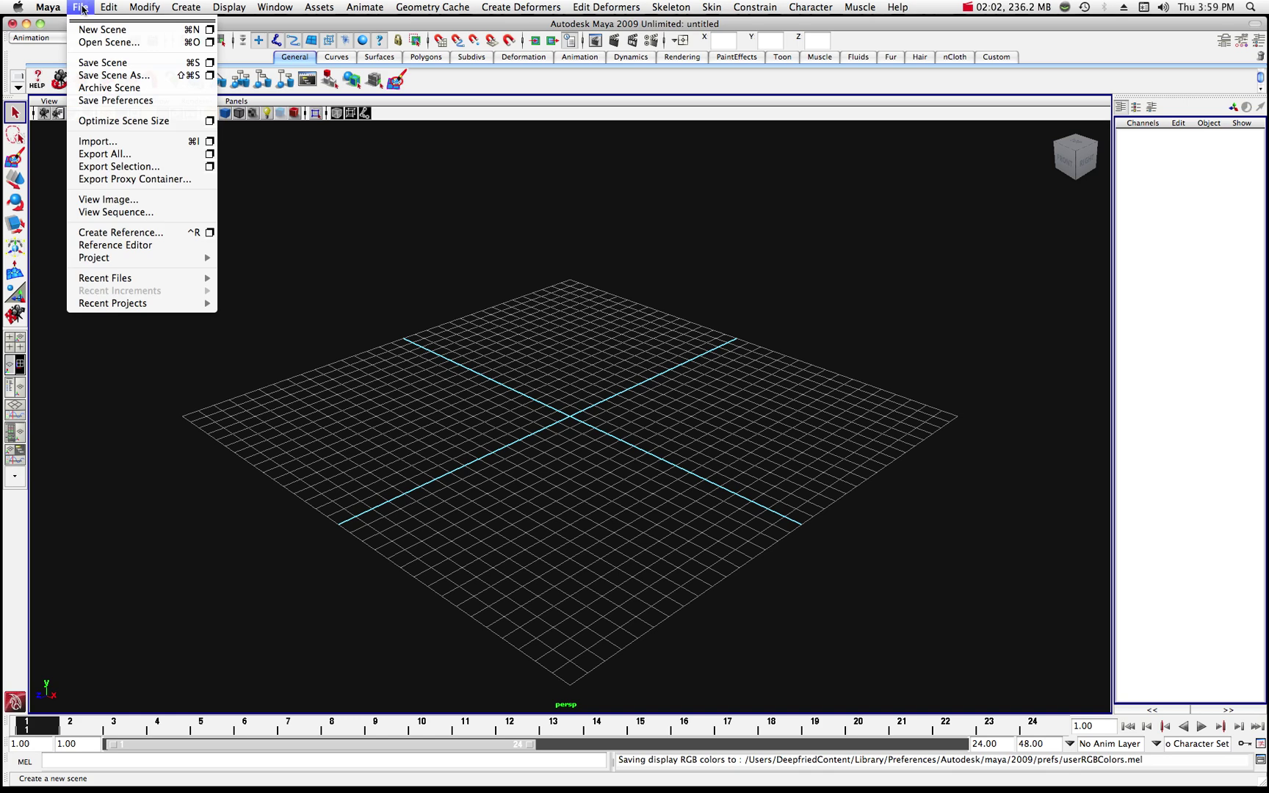
click(118, 145)
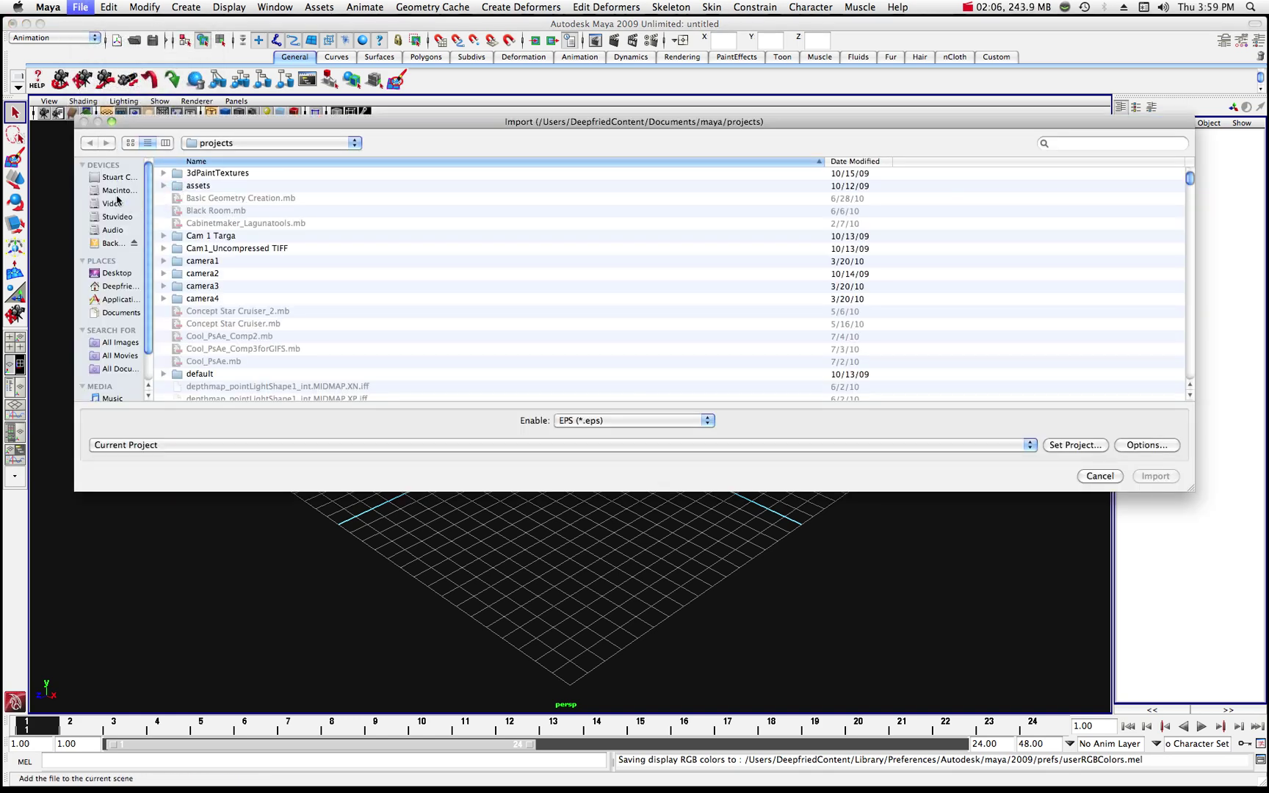
click(110, 273)
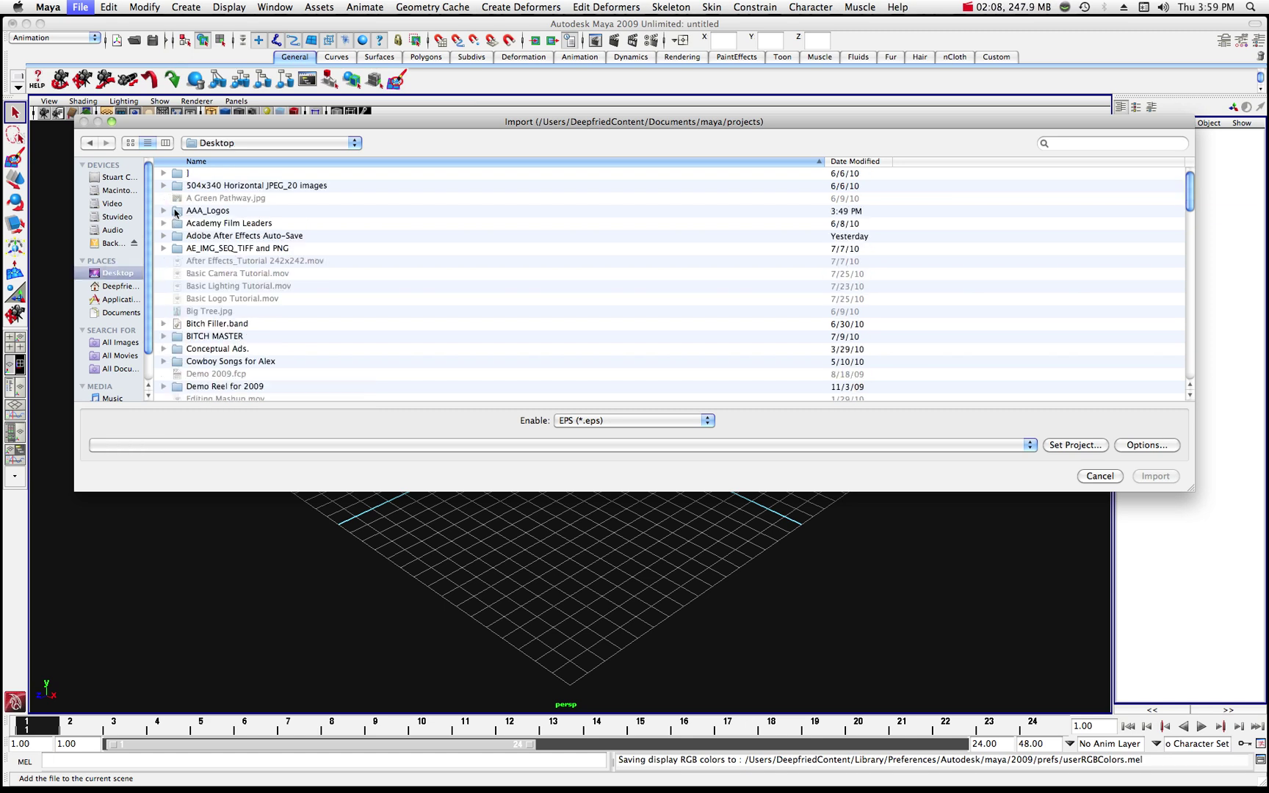
double_click(176, 211)
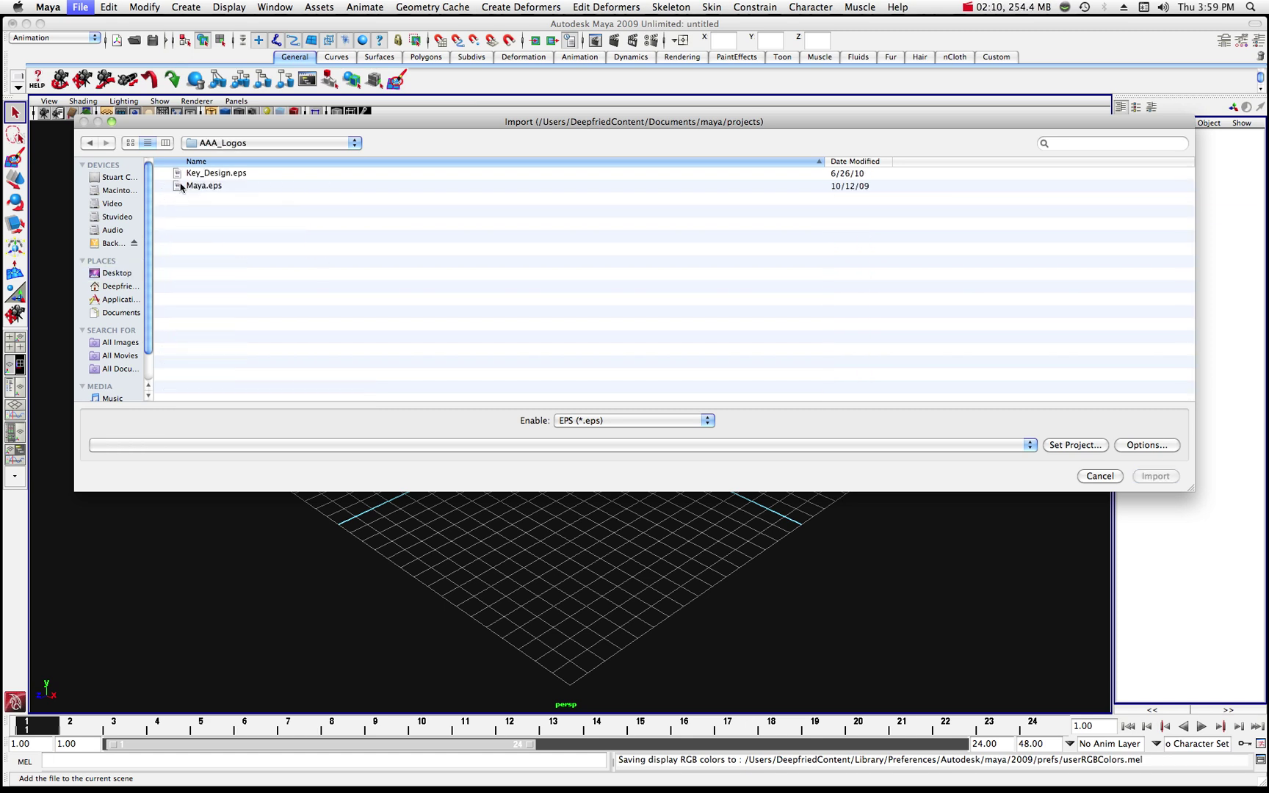
click(226, 175)
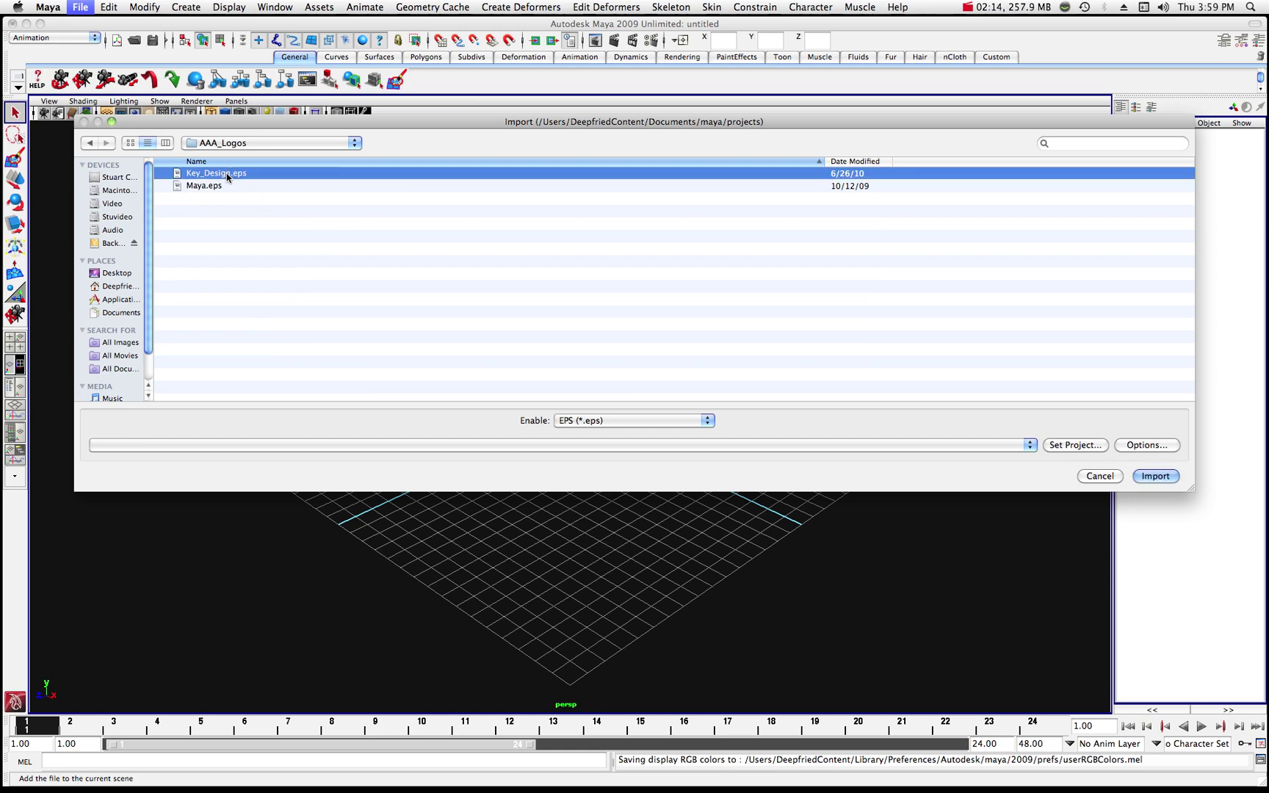
click(1155, 476)
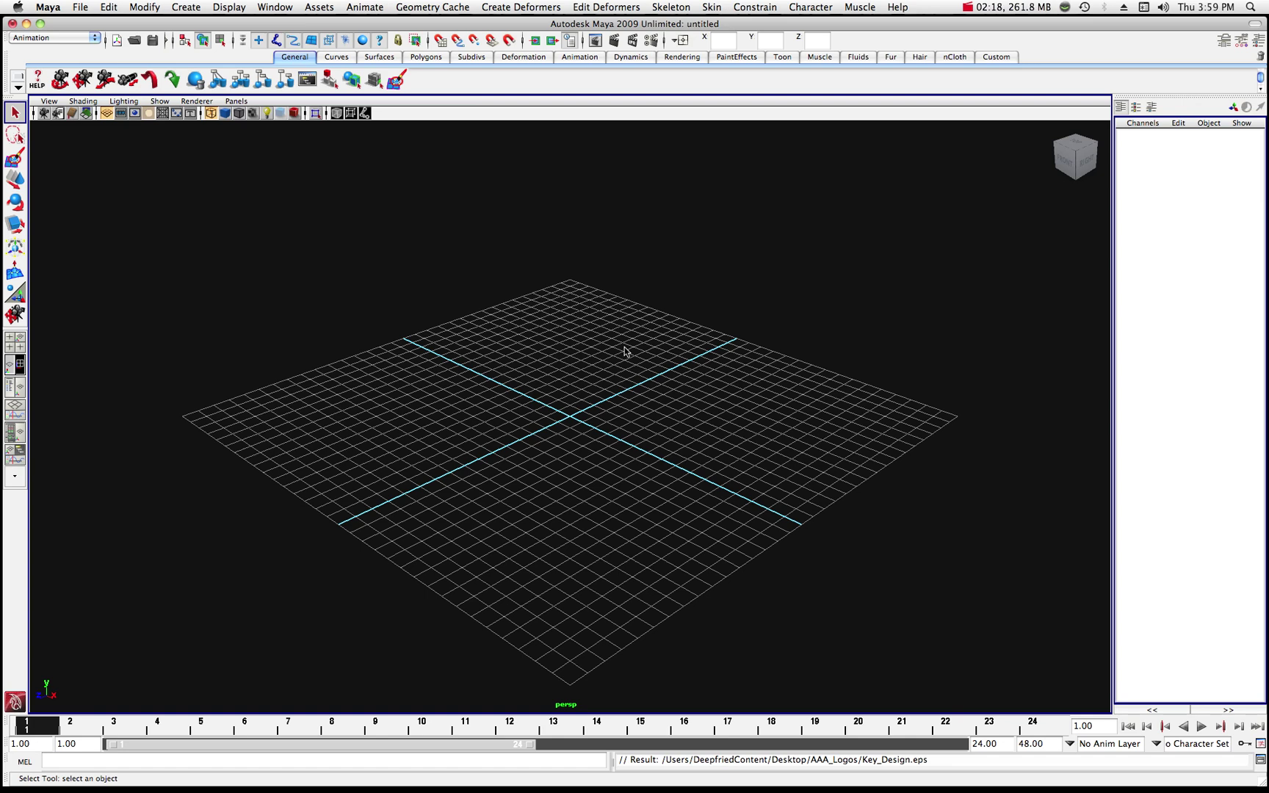
scroll(624, 351, down, 5)
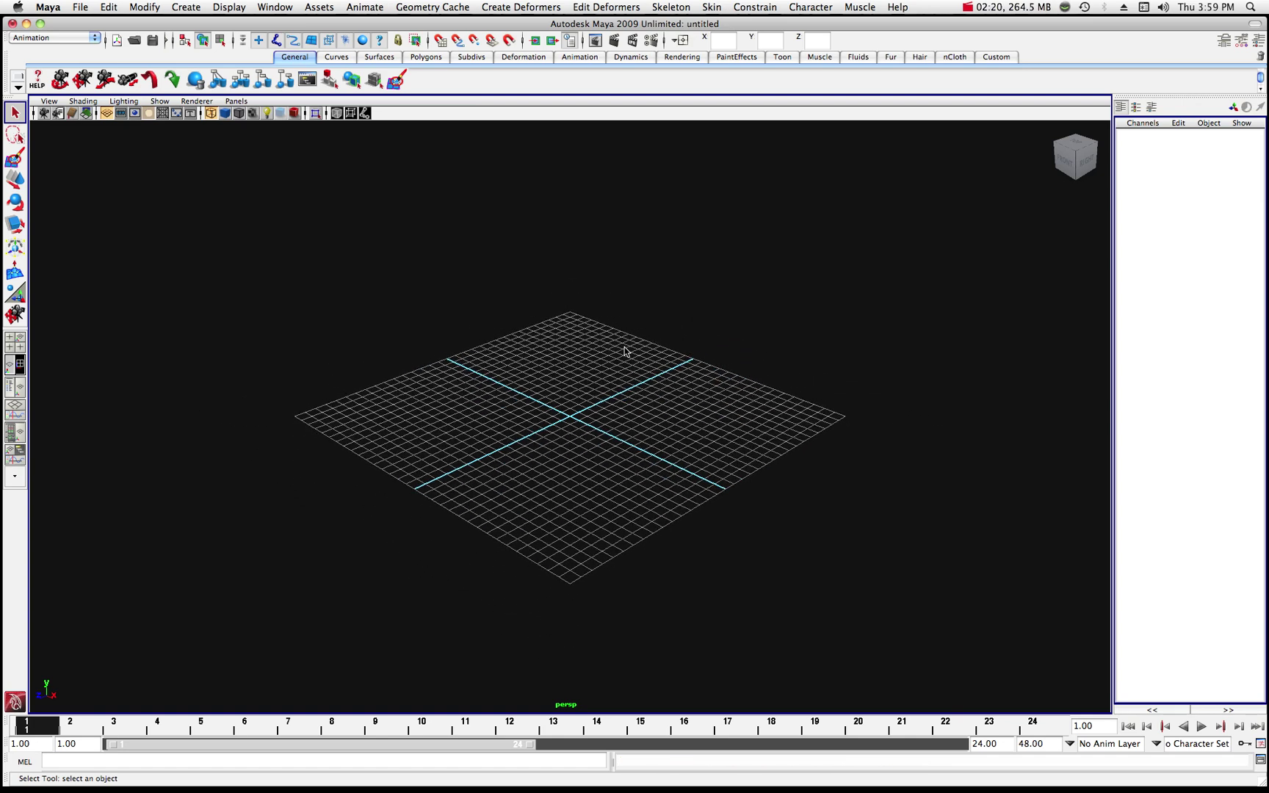
scroll(624, 352, down, 4)
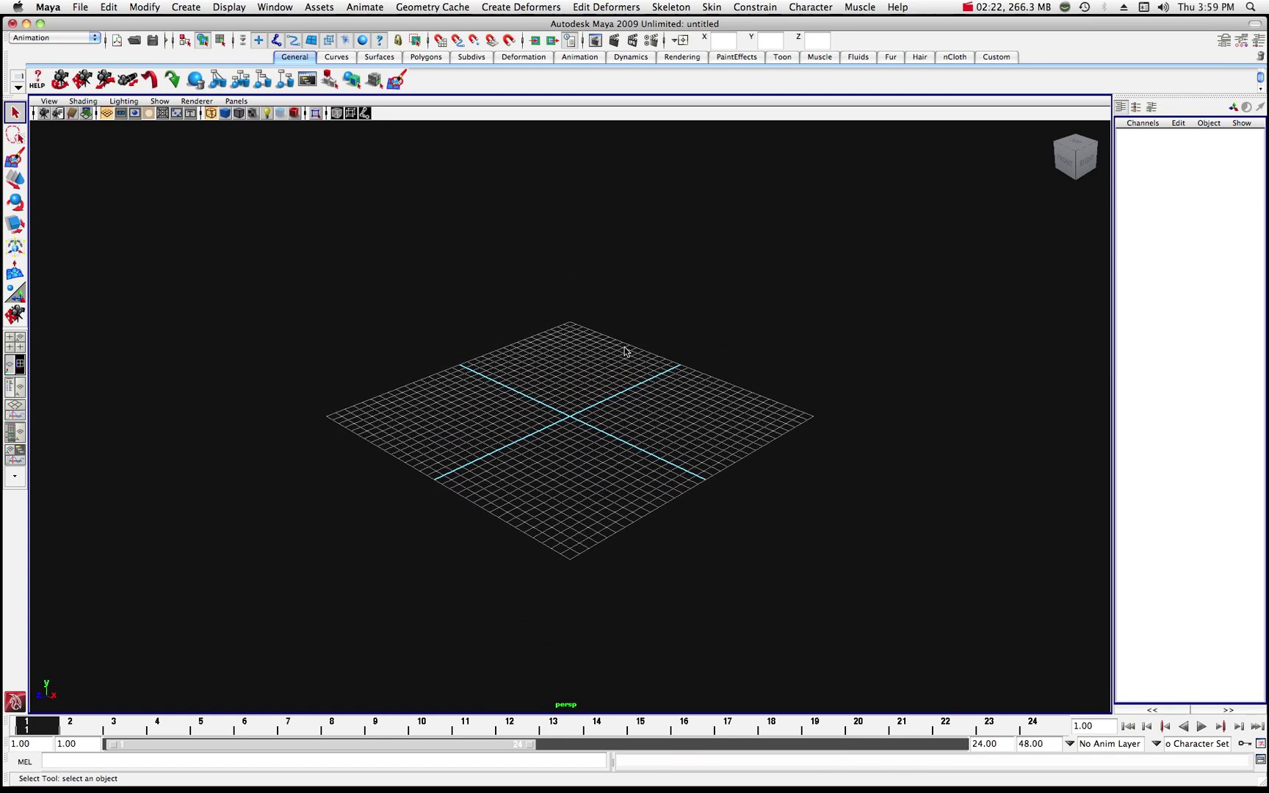
scroll(625, 351, up, 4)
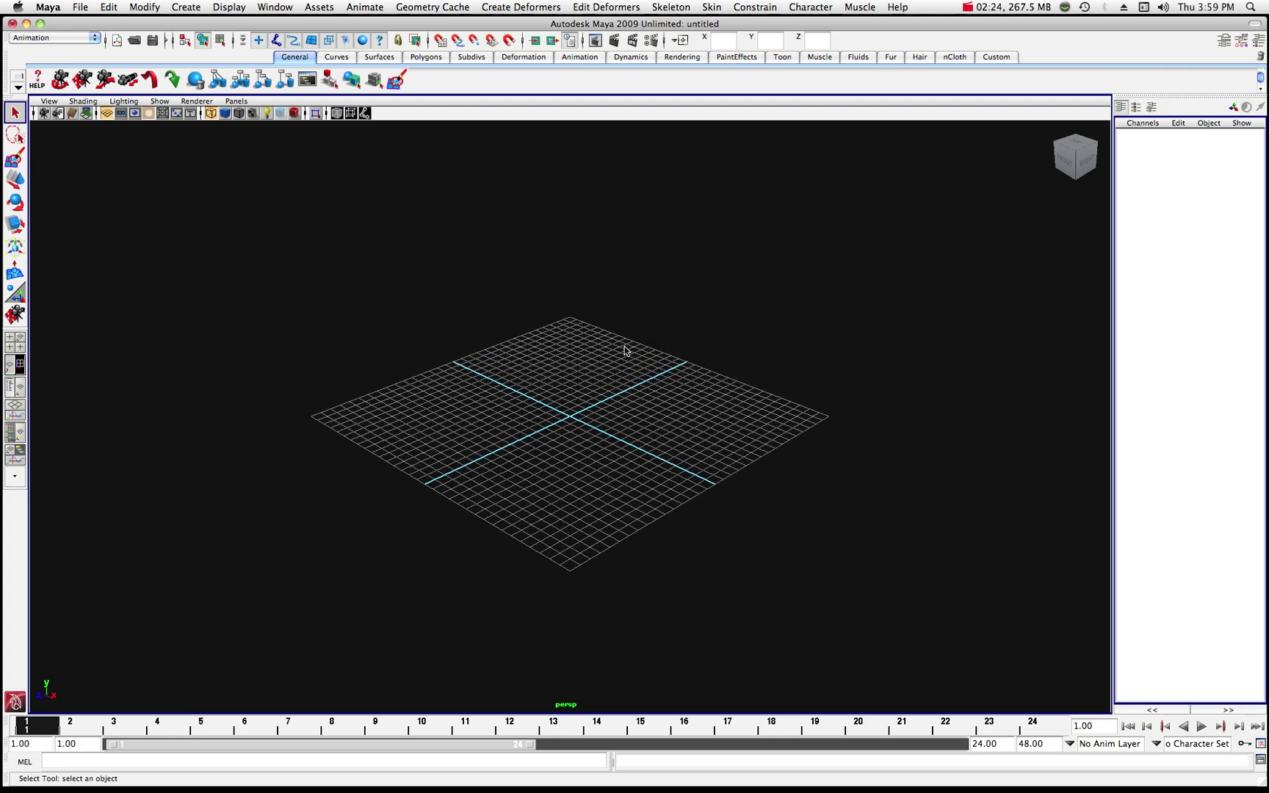
scroll(625, 351, up, 5)
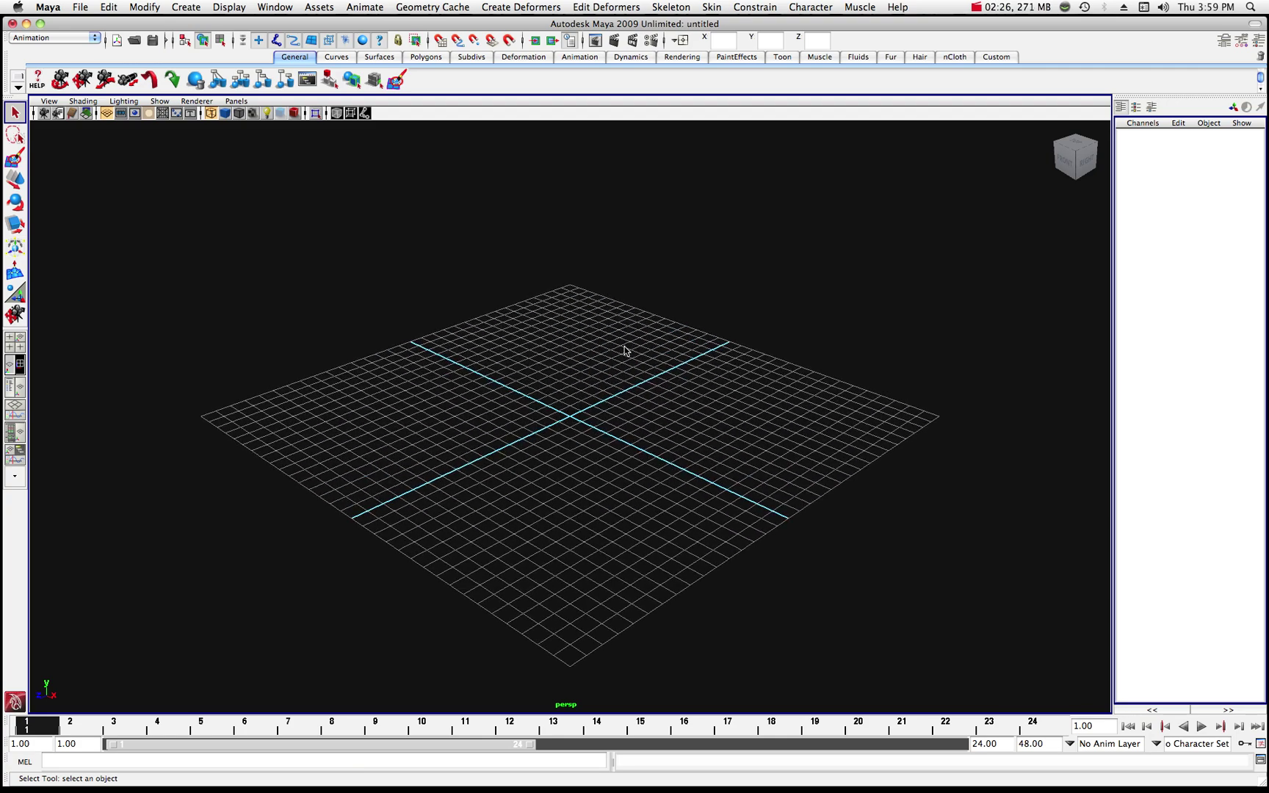
scroll(625, 351, up, 4)
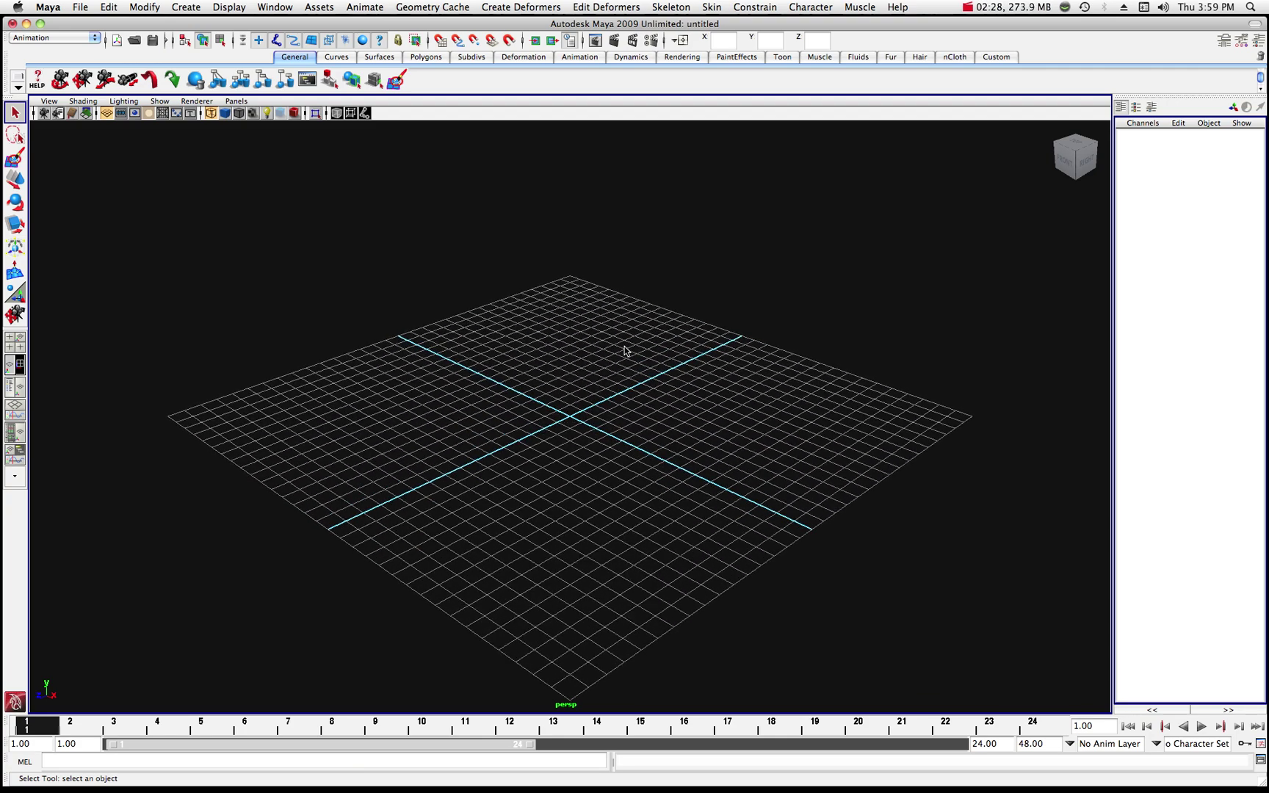
scroll(625, 351, up, 3)
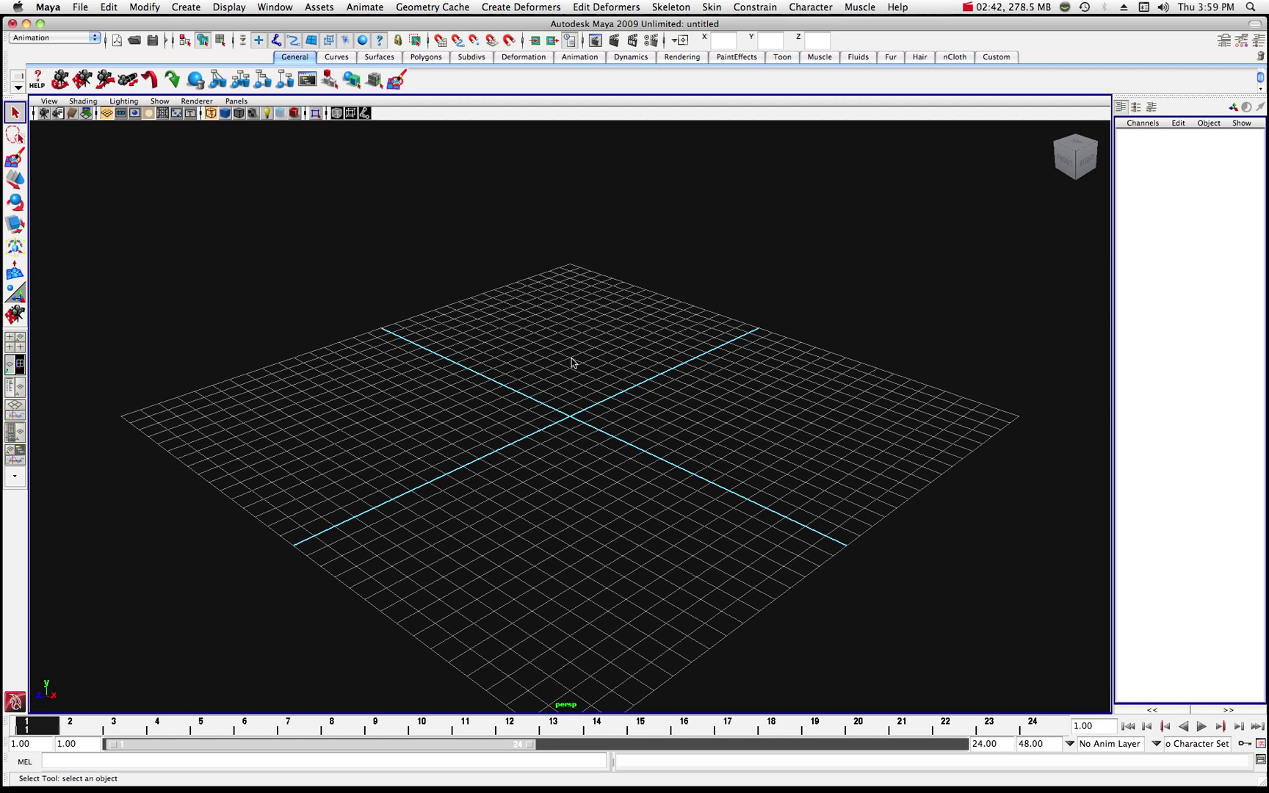
- Hide the other applications and switch to Illustrator, where the Key_Design.eps logo document is open
click(48, 7)
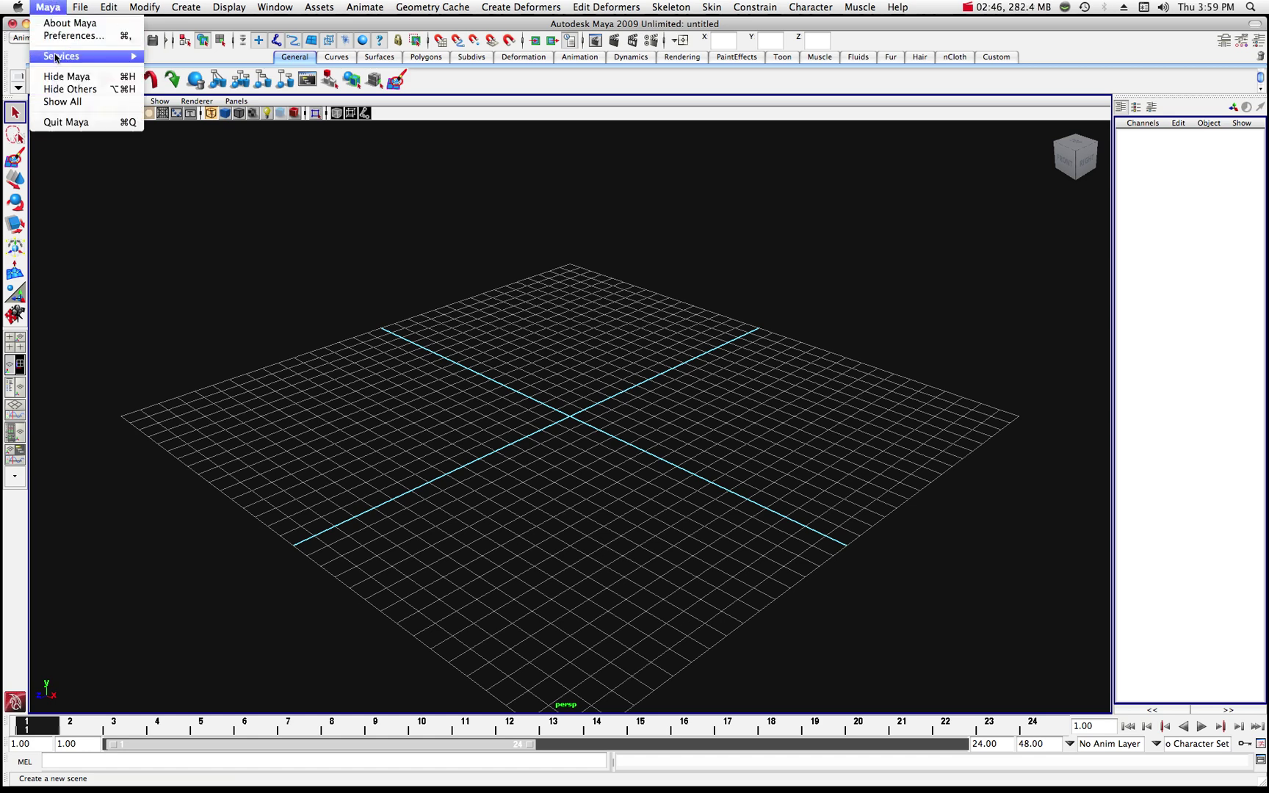
click(52, 88)
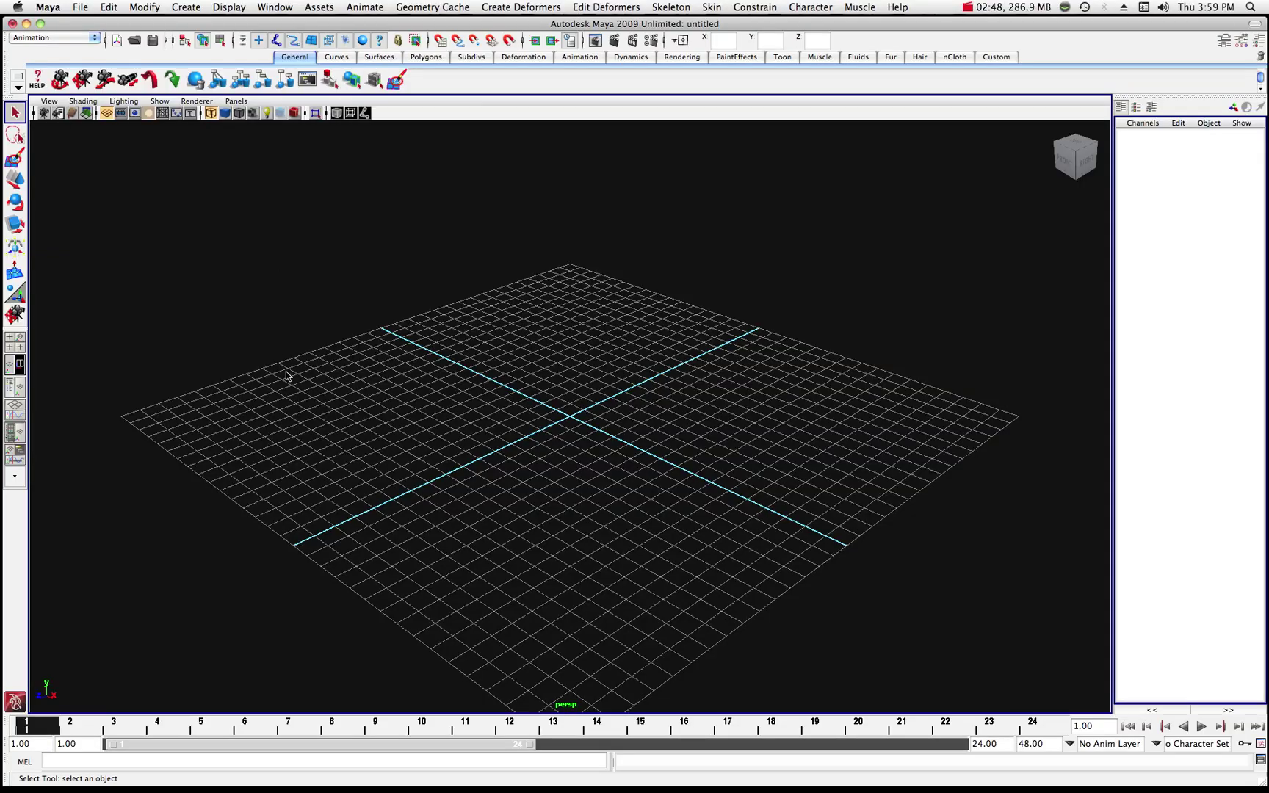
mouse_move(368, 782)
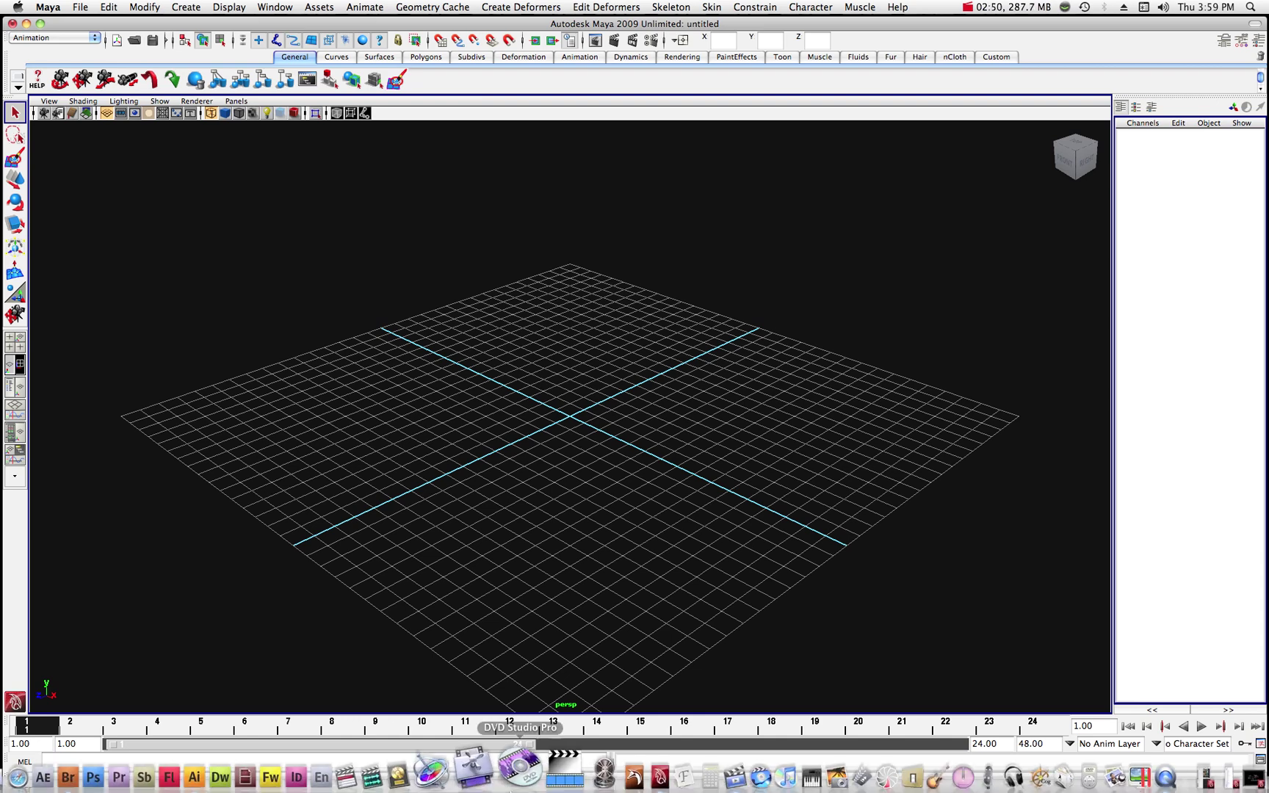
click(237, 765)
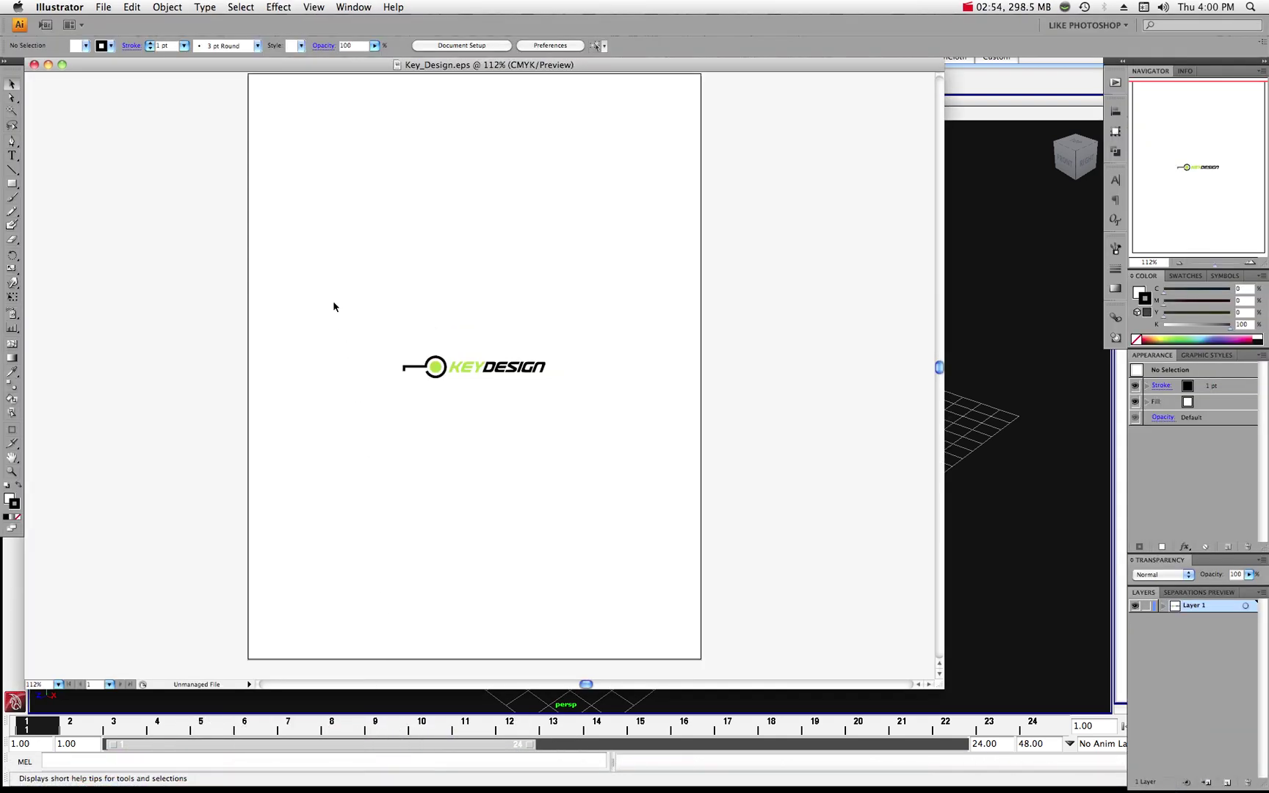
drag(175, 68, 193, 76)
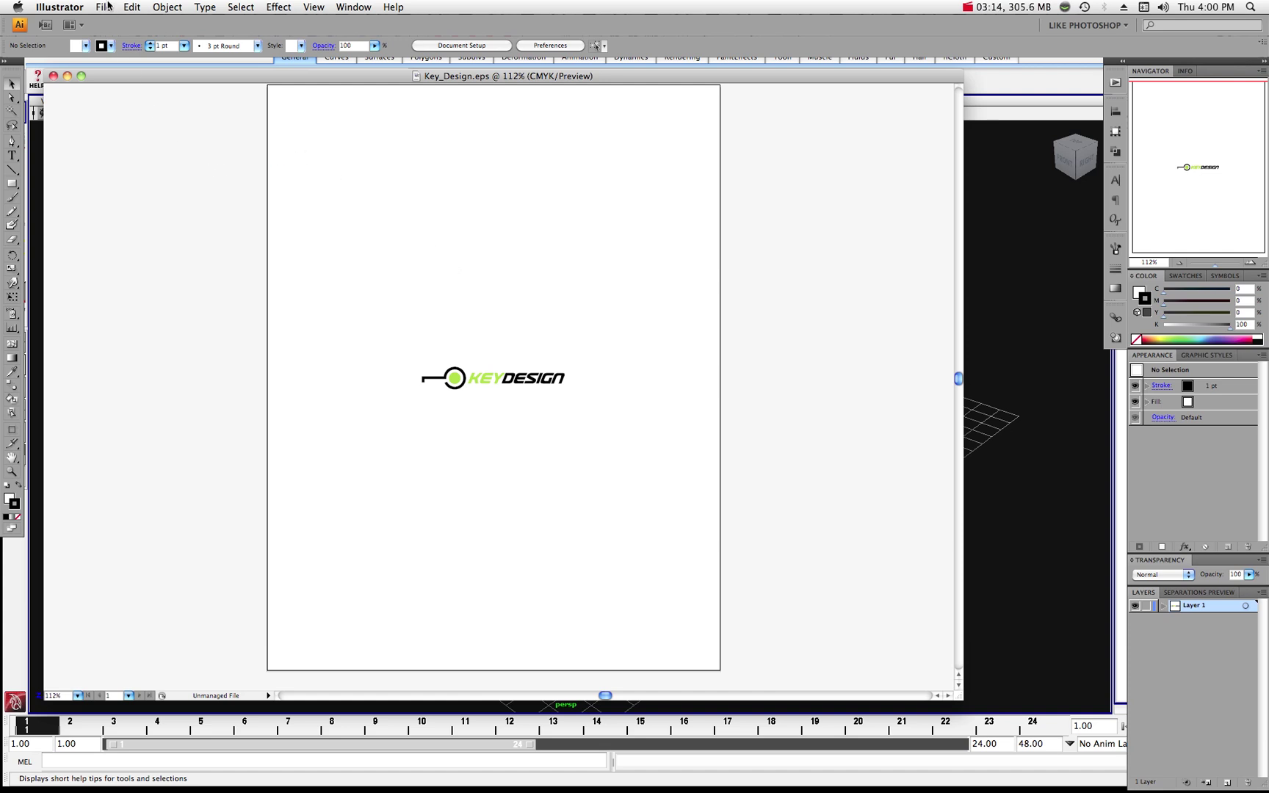
- Begin saving the logo under the new name Key_Design_8 in the desktop's AAA_Logos folder
click(107, 6)
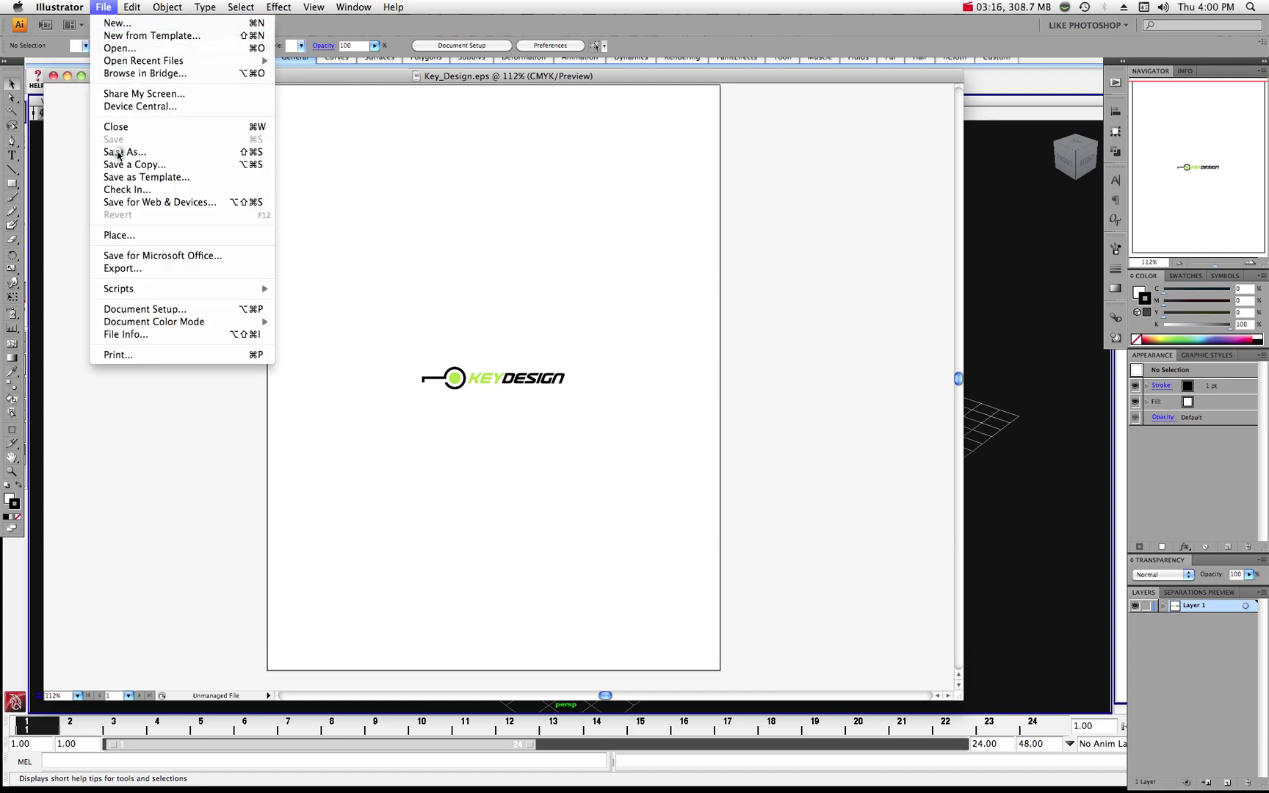
click(118, 152)
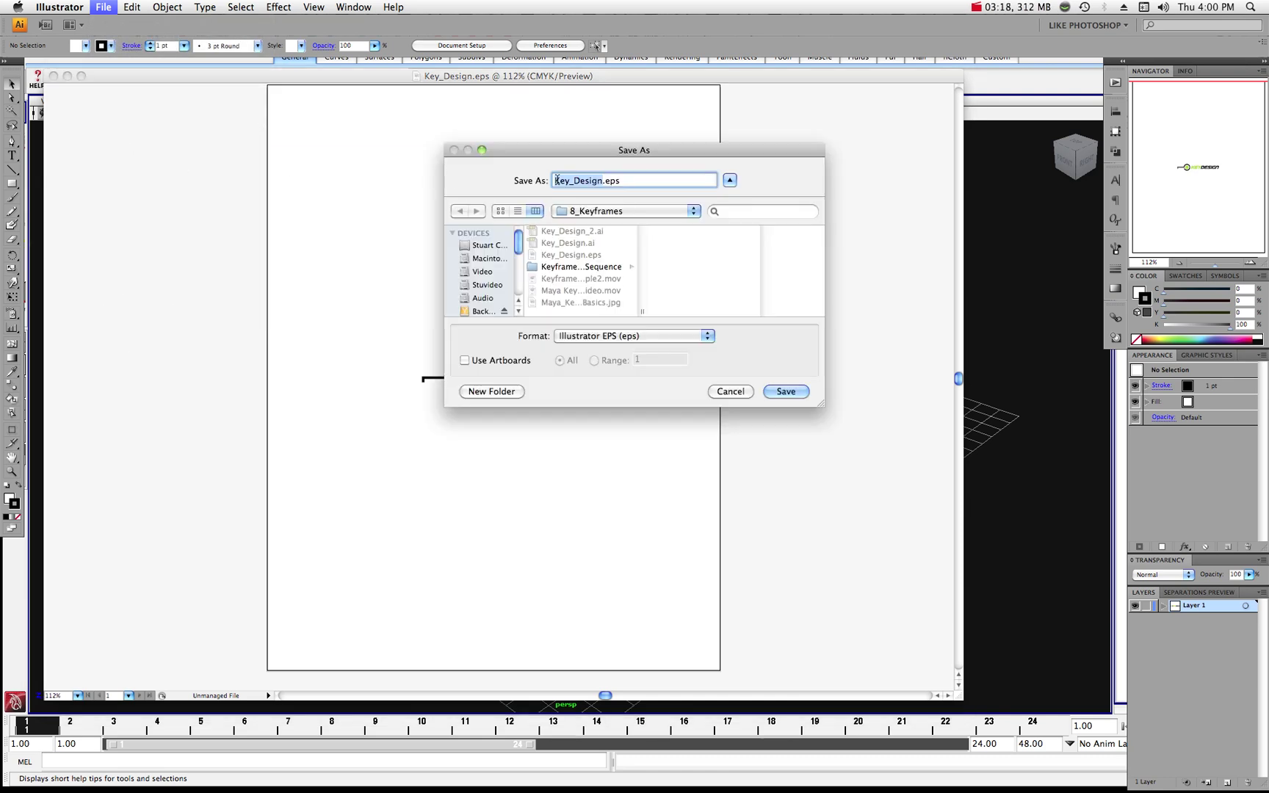
click(602, 182)
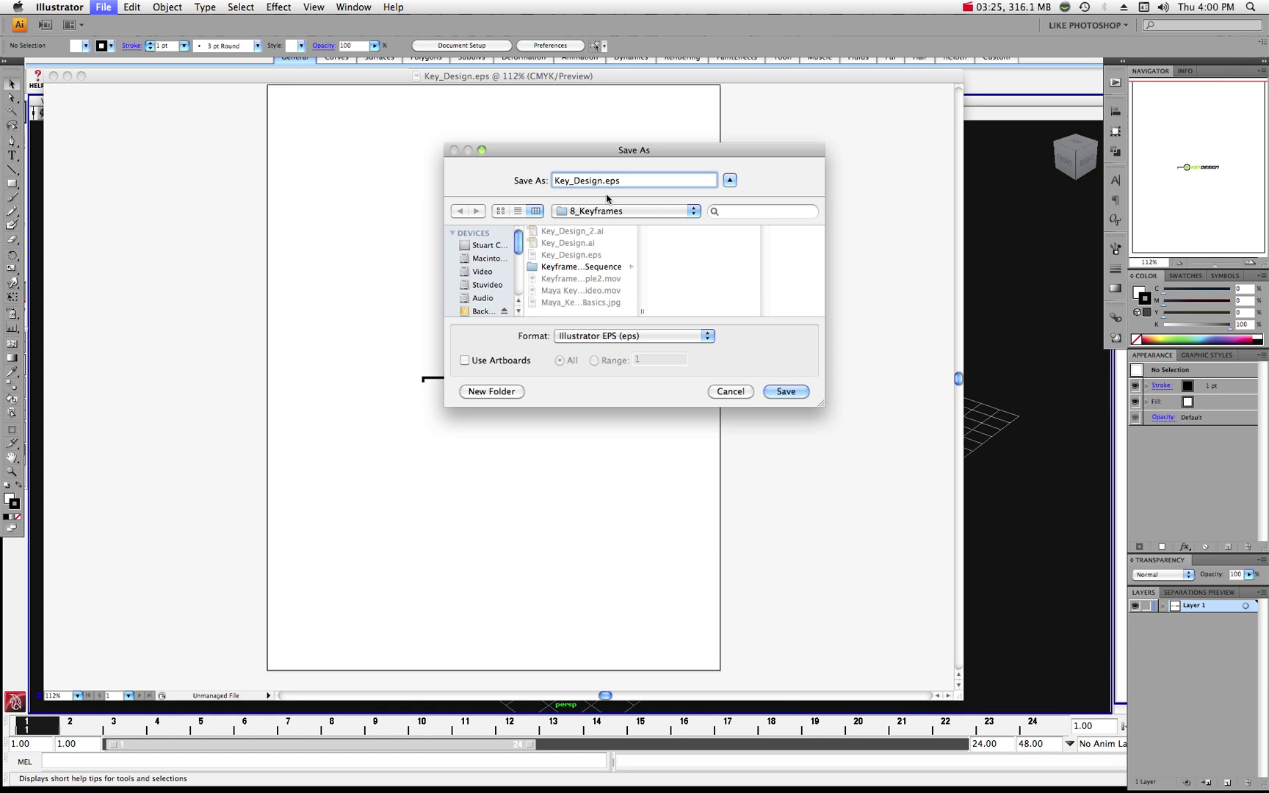
text(_)
text(8)
scroll(485, 257, down, 4)
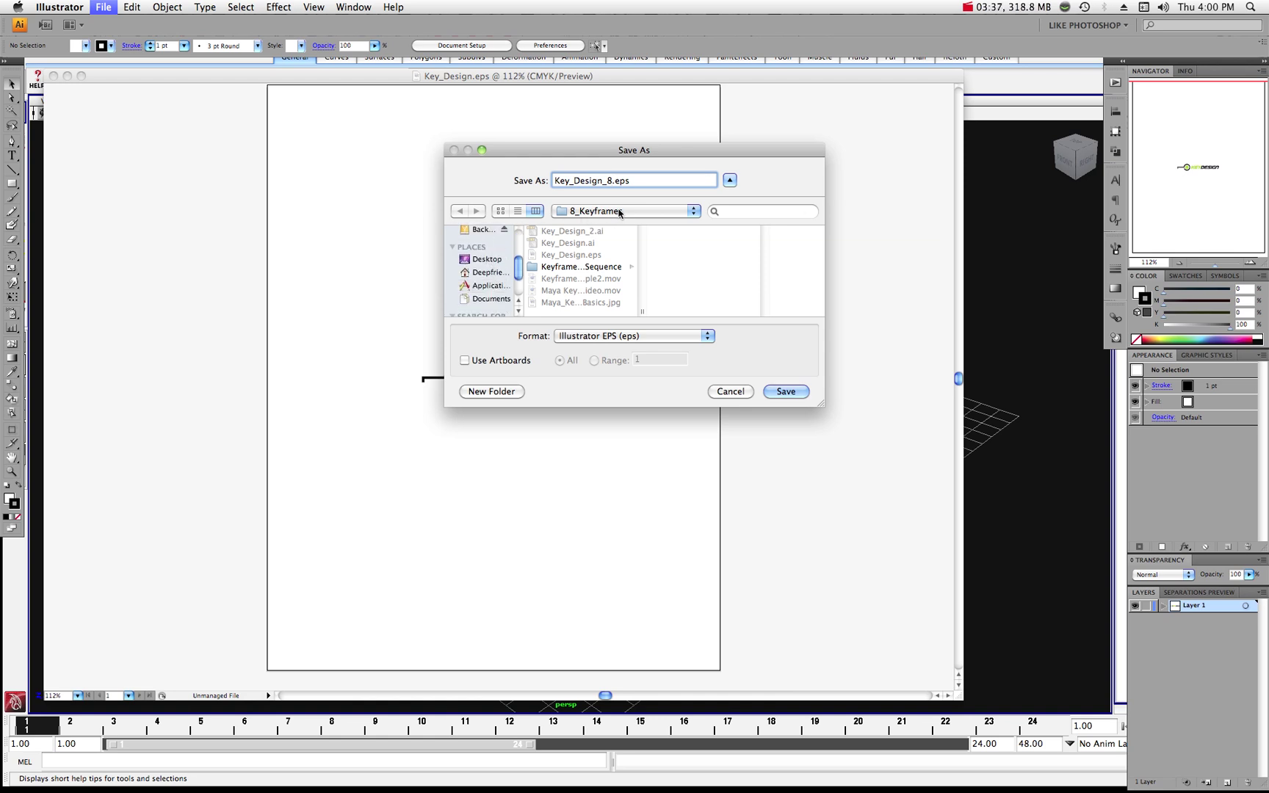
click(620, 212)
click(488, 265)
click(487, 259)
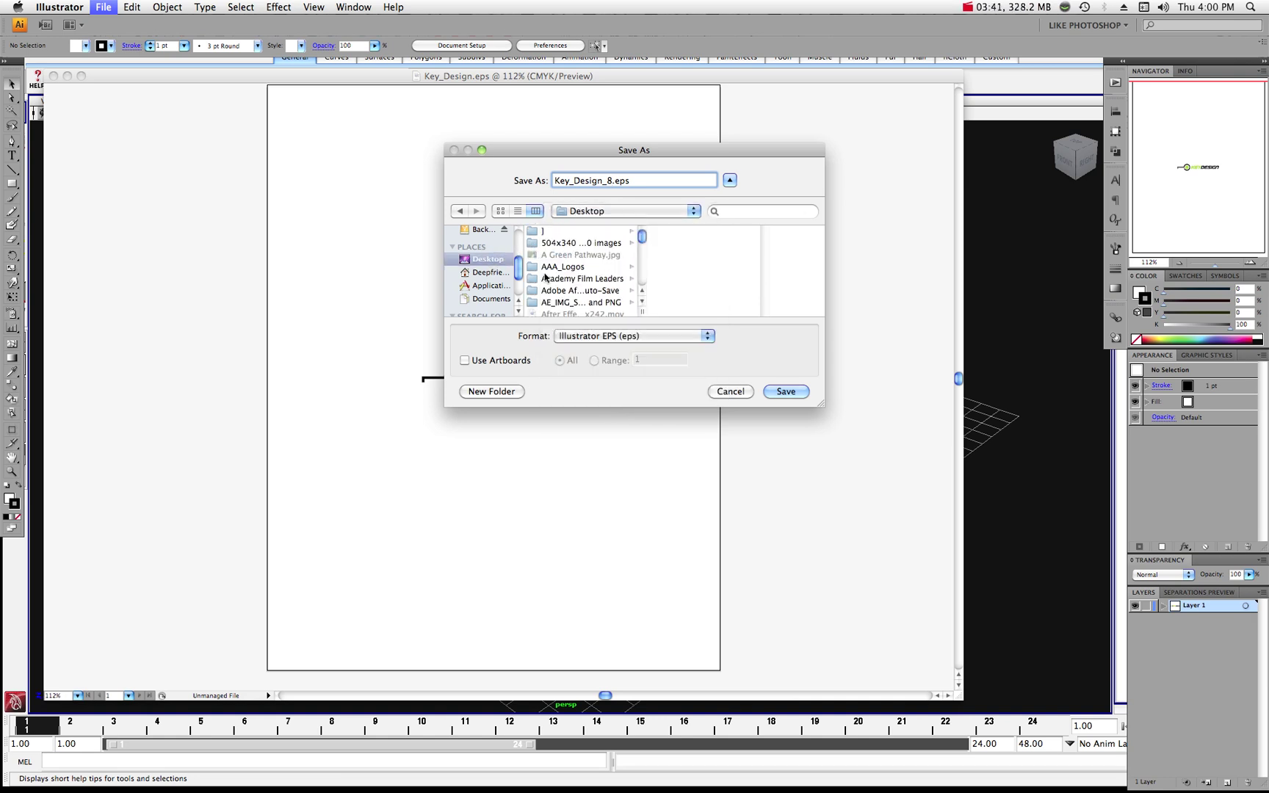
click(545, 269)
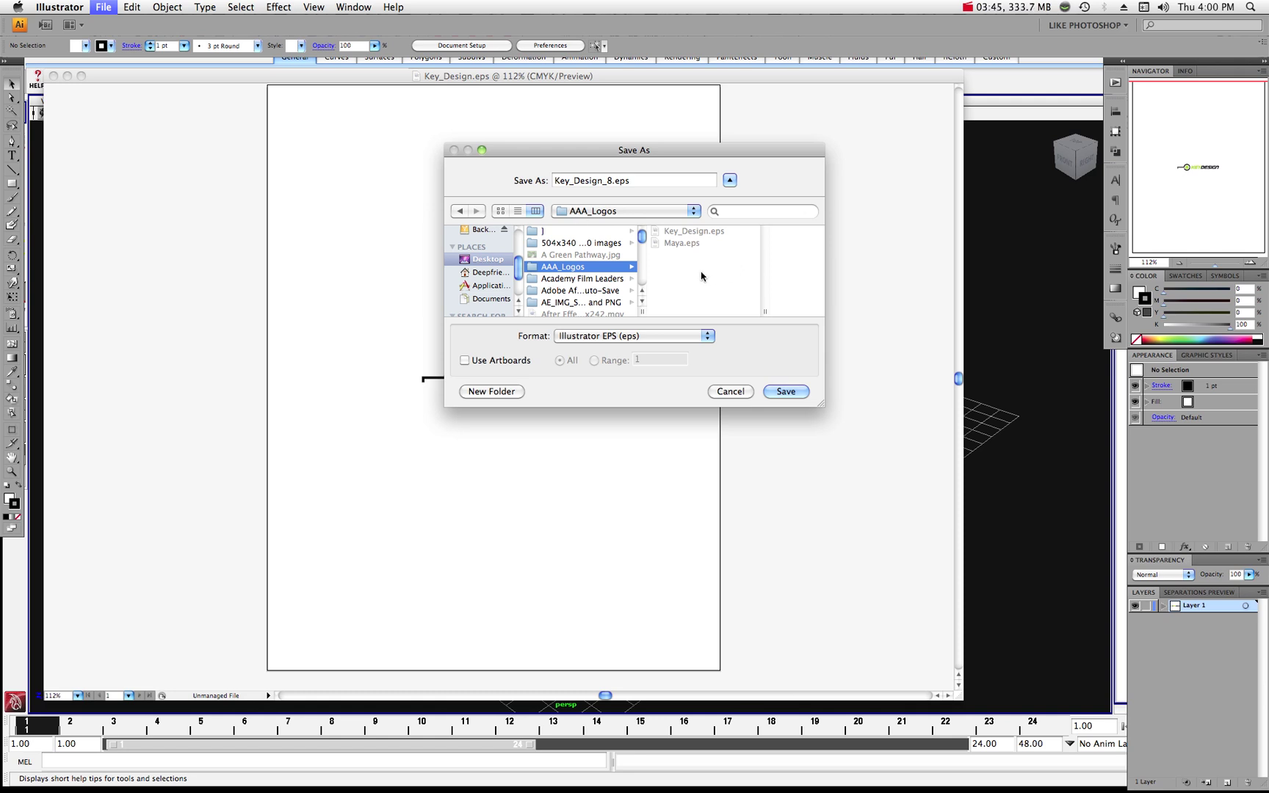
- Set the format to Adobe Illustrator (ai) and save the file in the Illustrator 8 version, accepting the legacy conversion
click(707, 336)
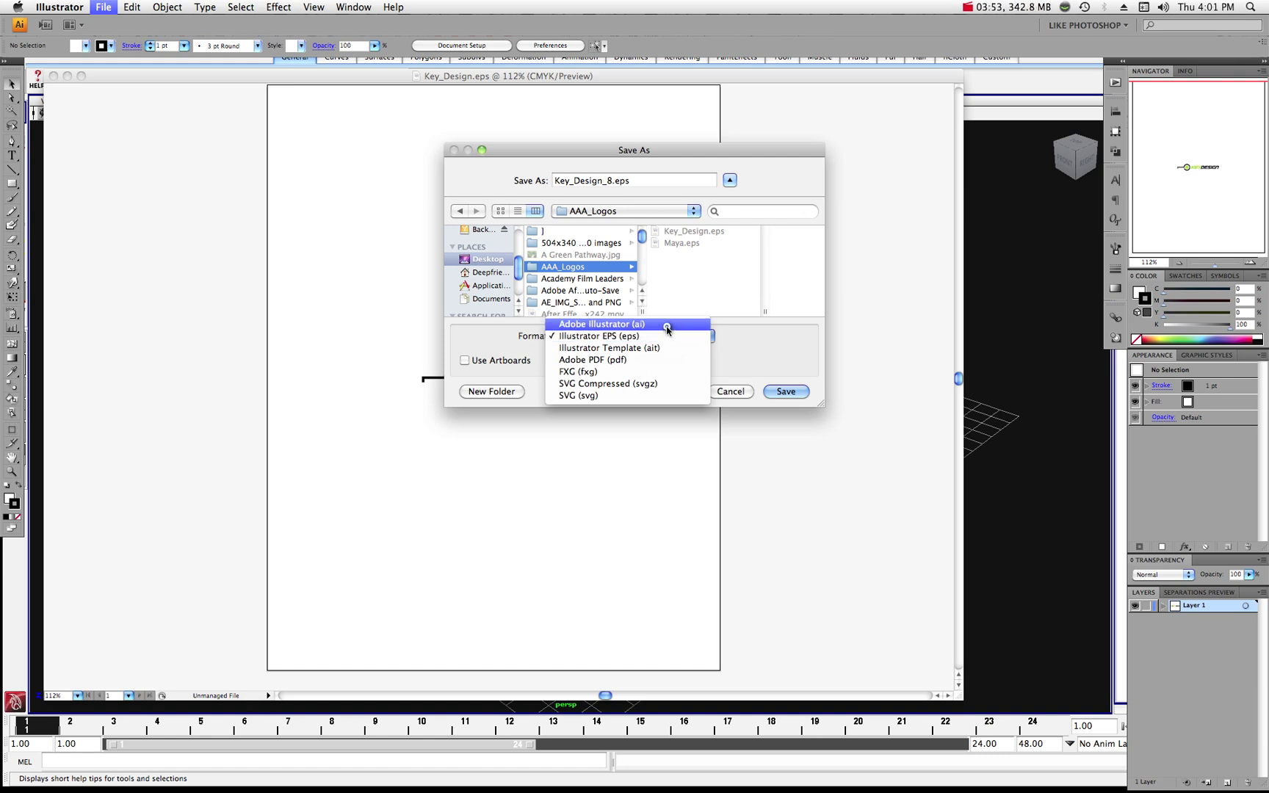
click(667, 327)
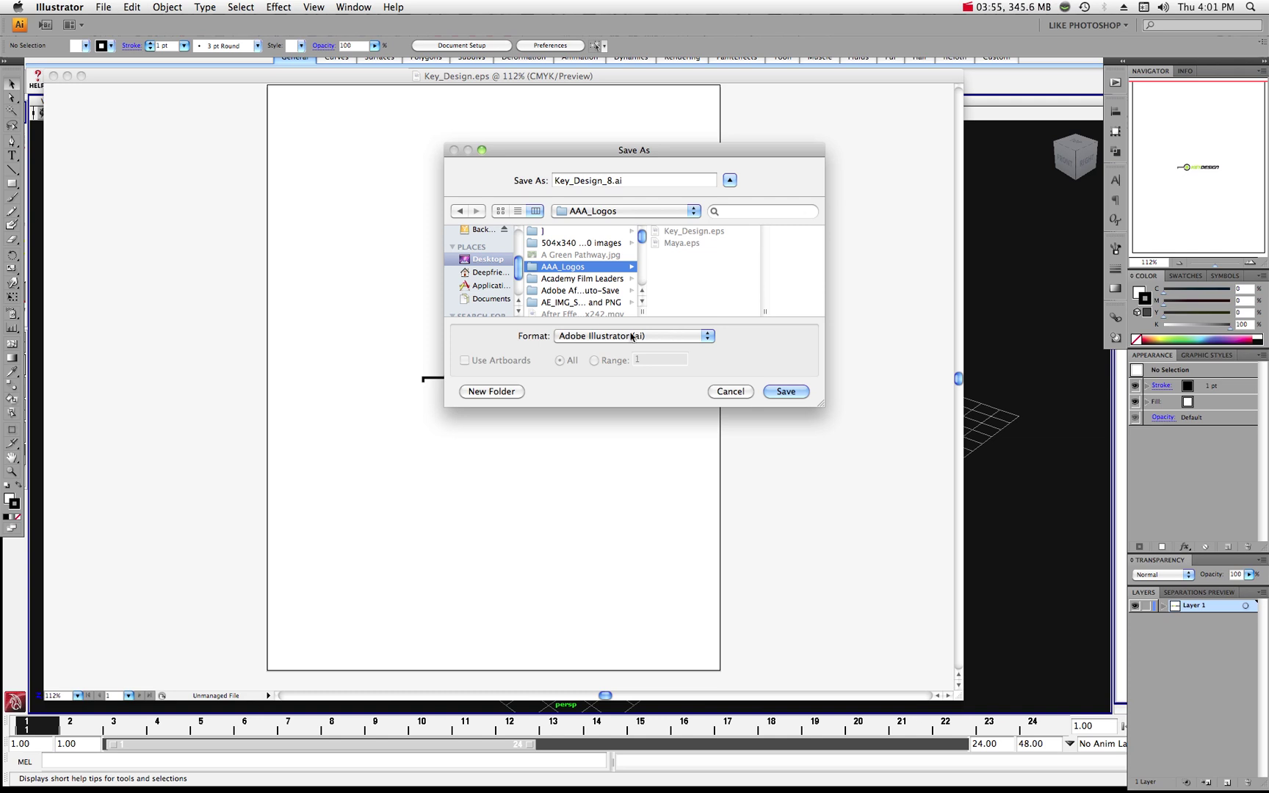
click(786, 393)
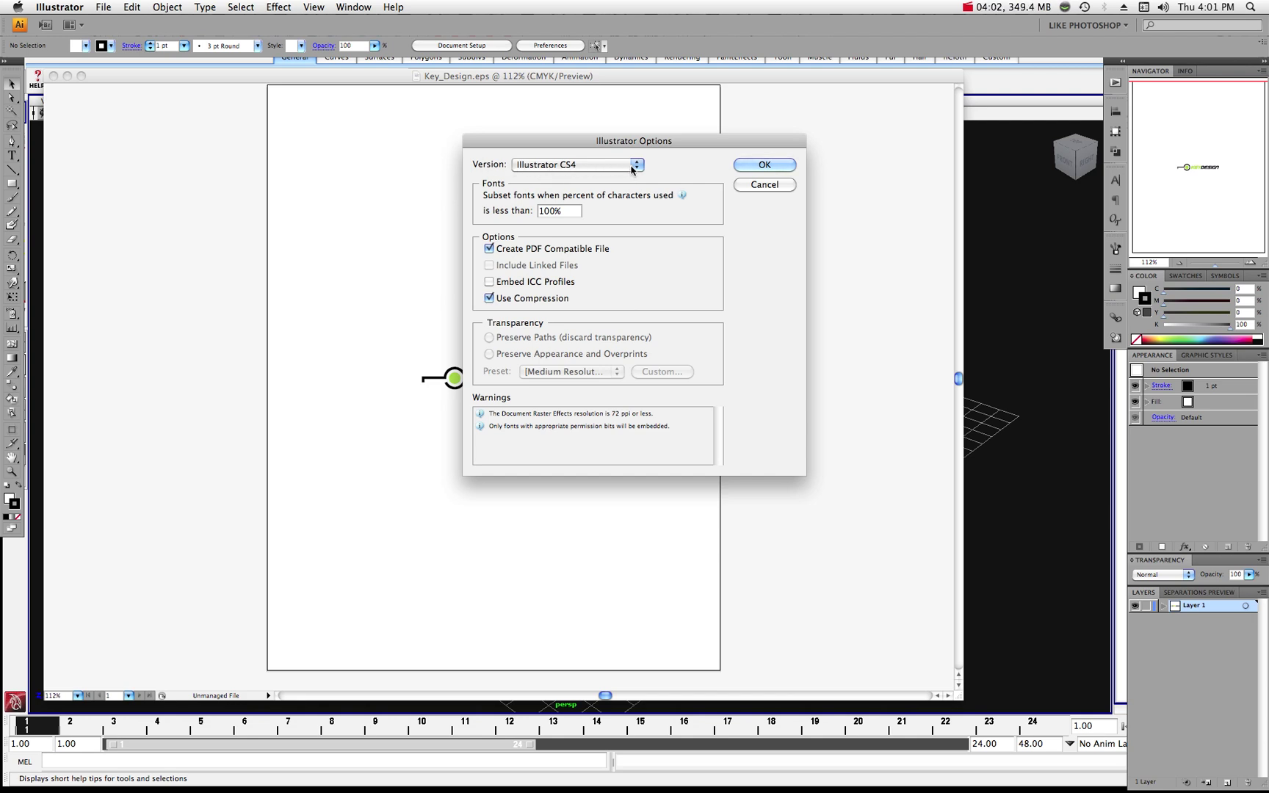
click(636, 165)
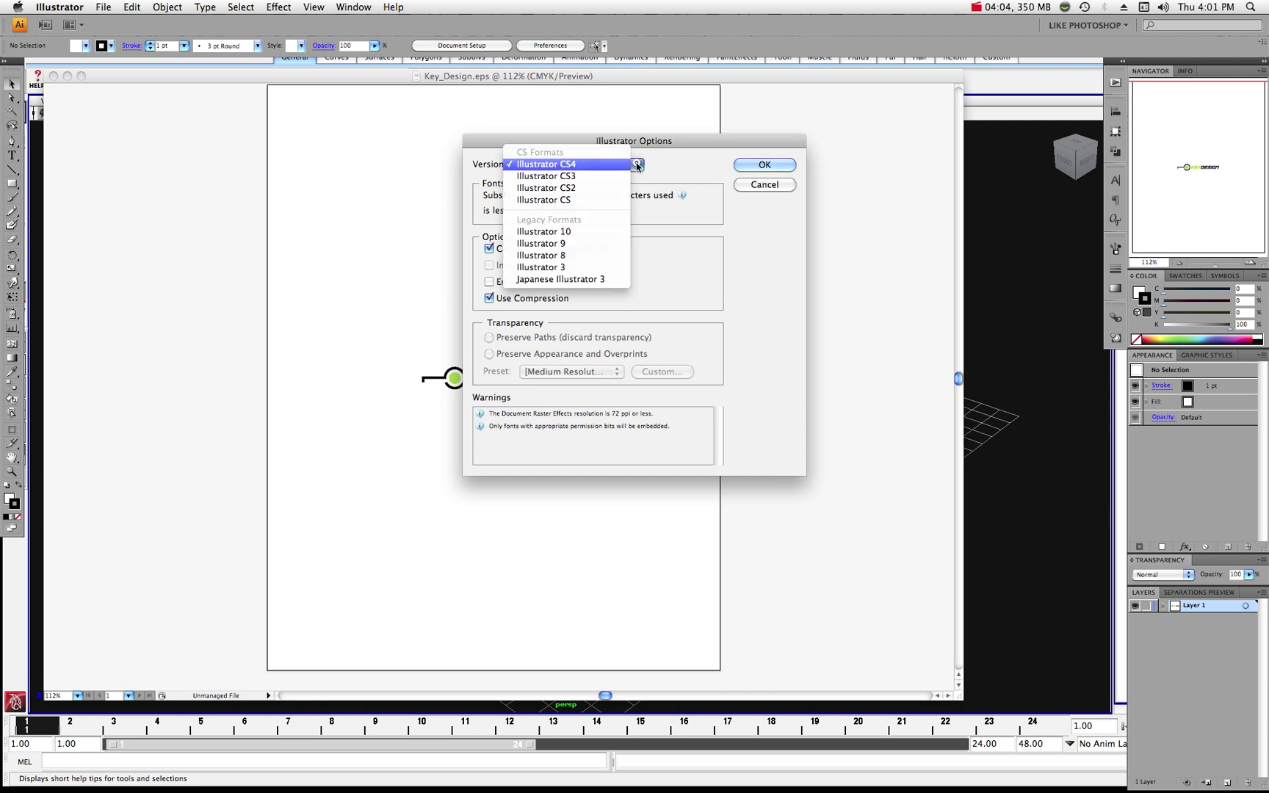
click(545, 257)
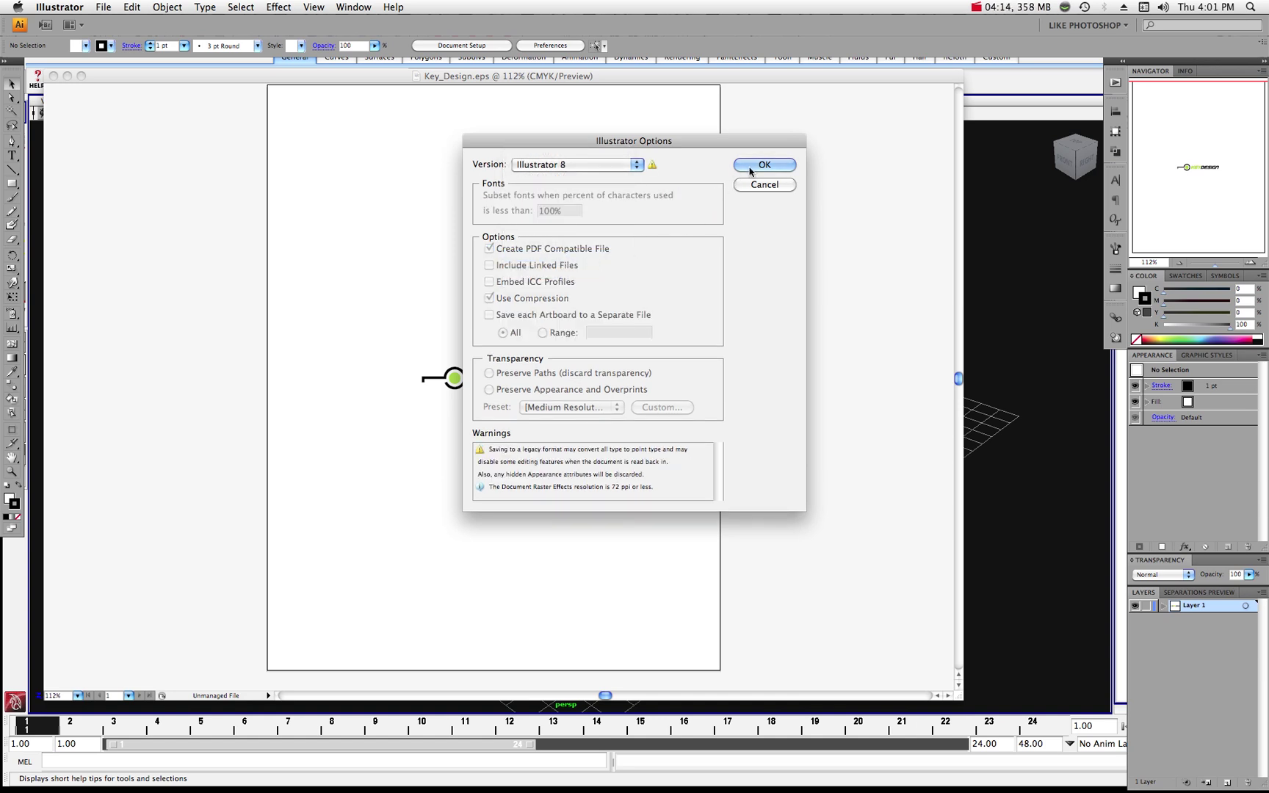
click(752, 168)
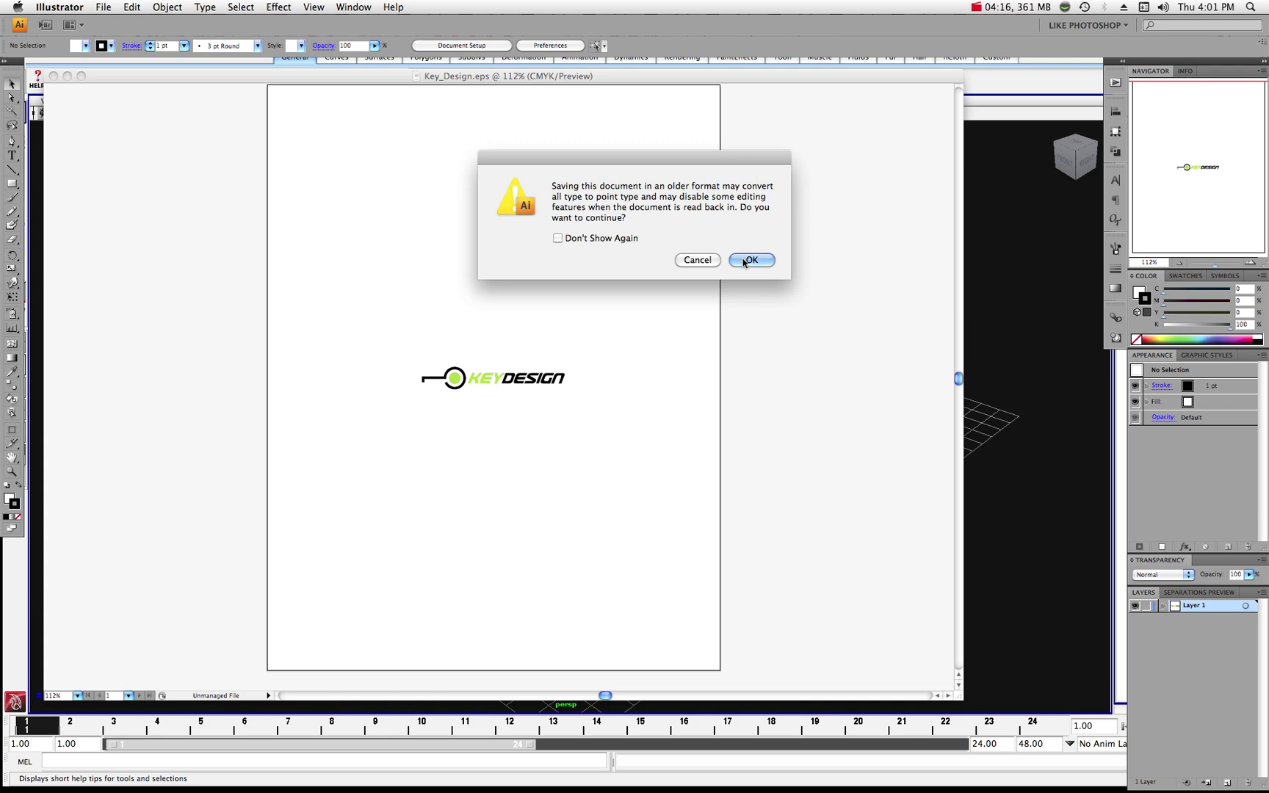
click(746, 261)
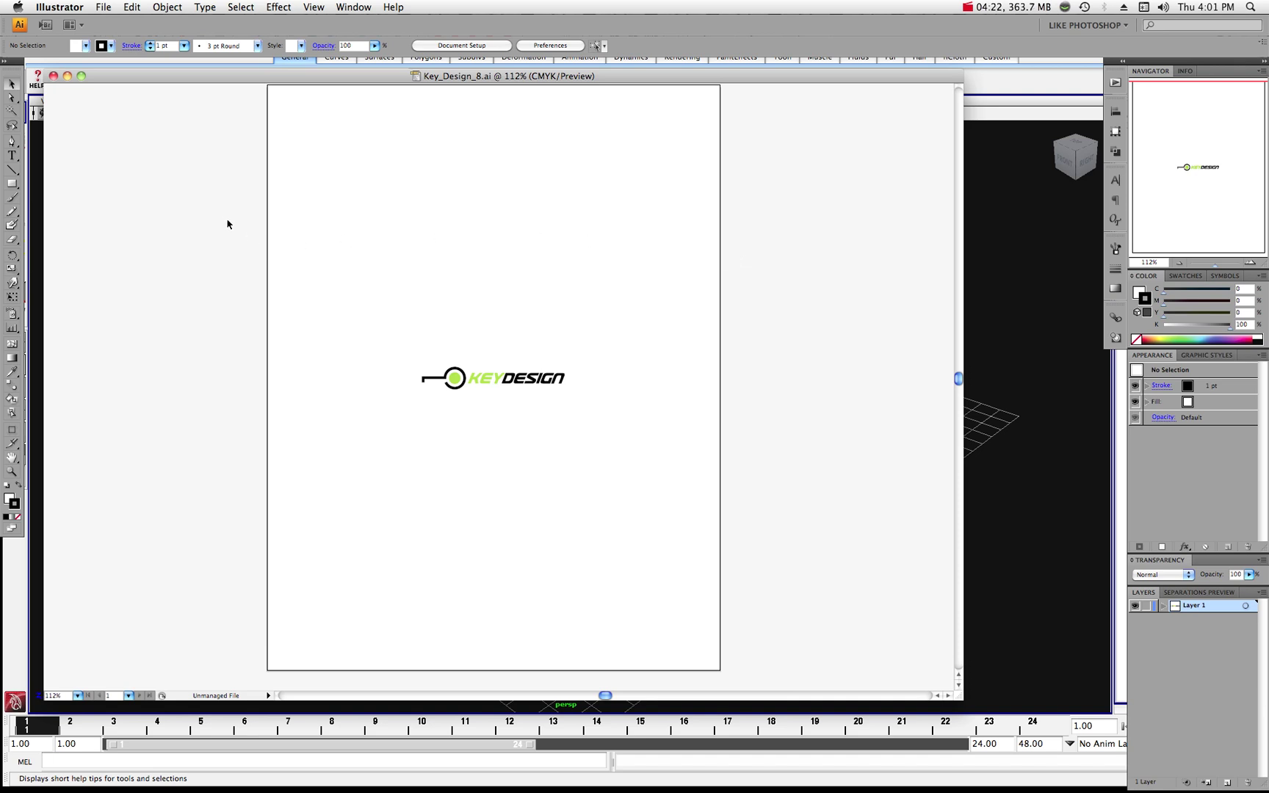
- Save another copy of the logo in AAA_Logos as Key_Design_9.ai, using the Illustrator 9 version
click(105, 8)
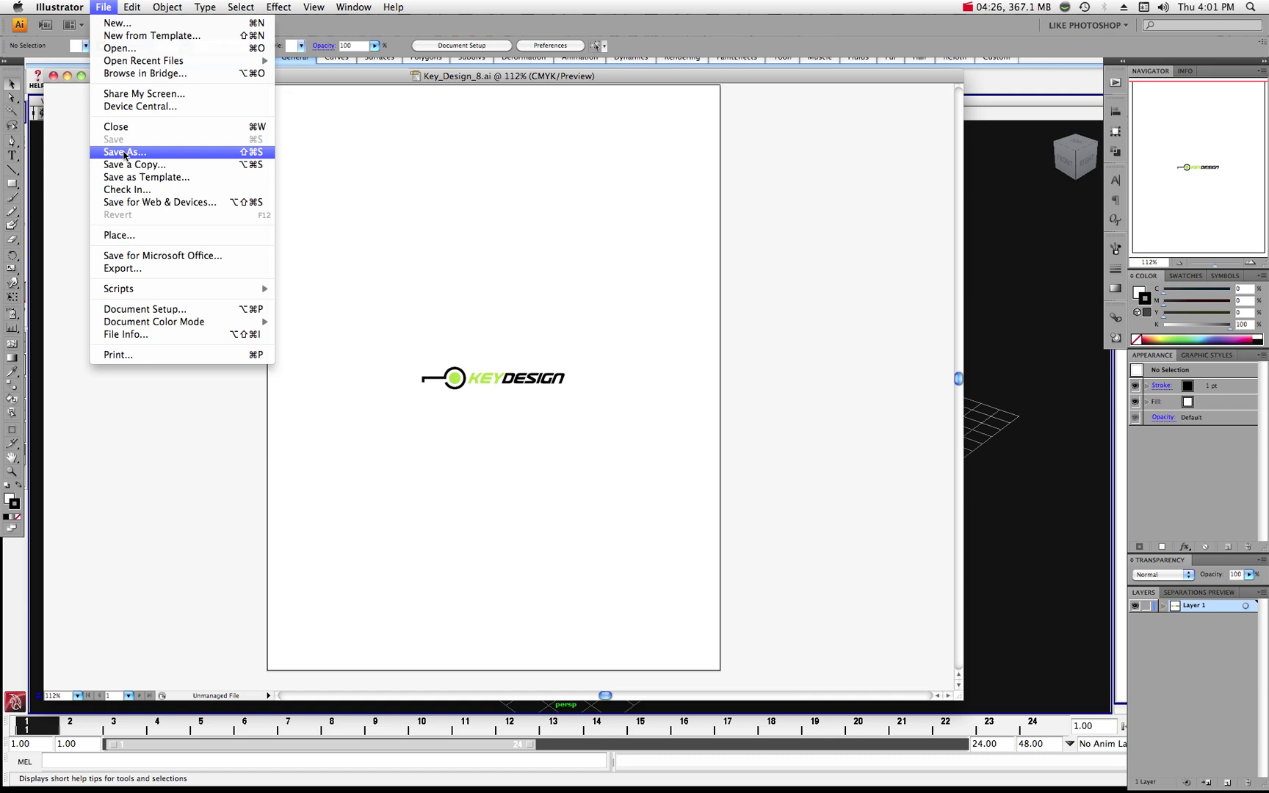
click(124, 152)
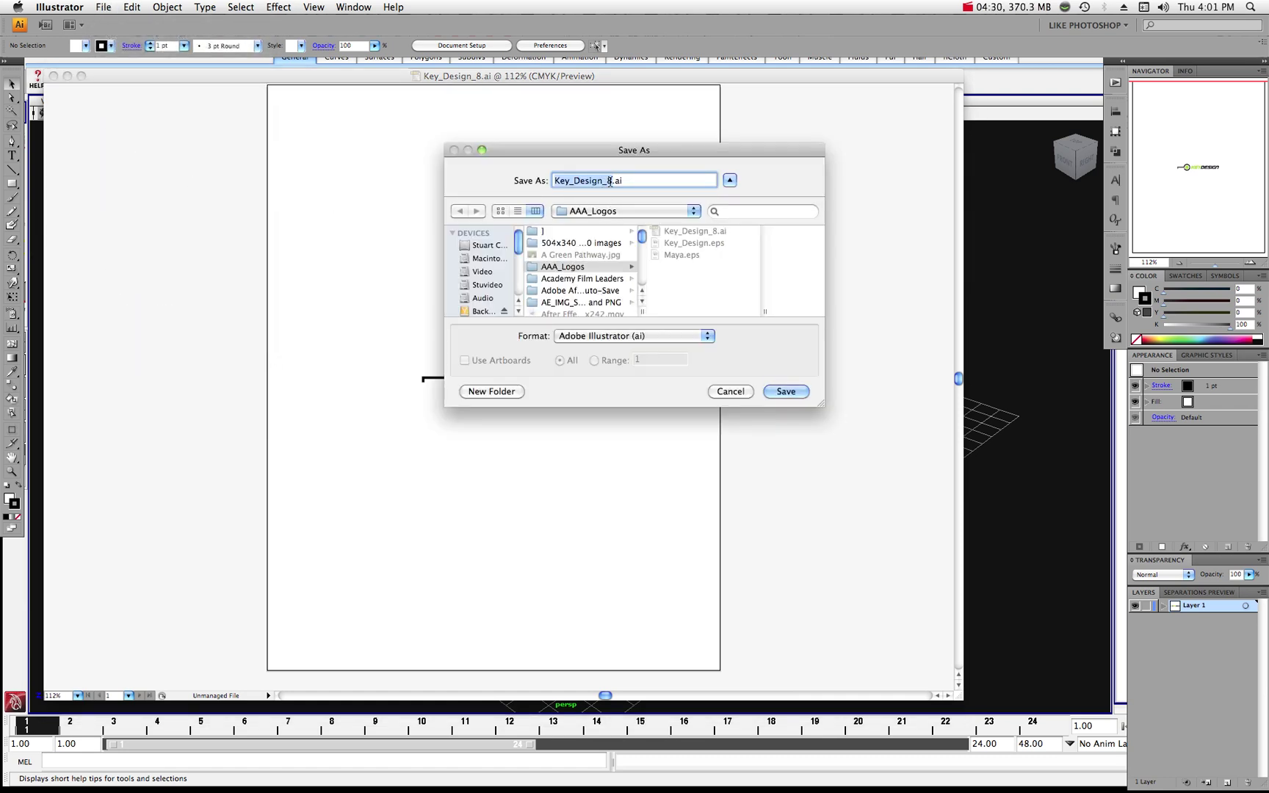
click(609, 182)
key(BackSpace)
text(9)
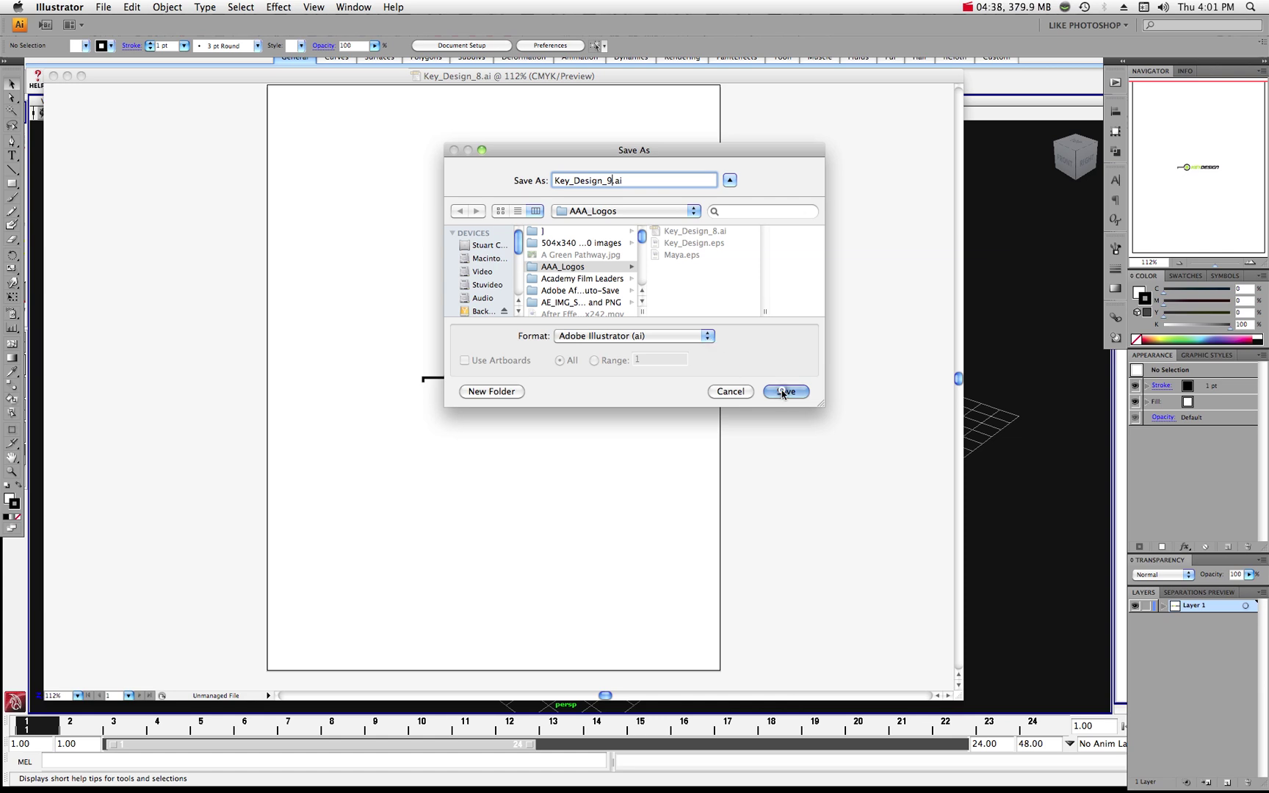
click(783, 392)
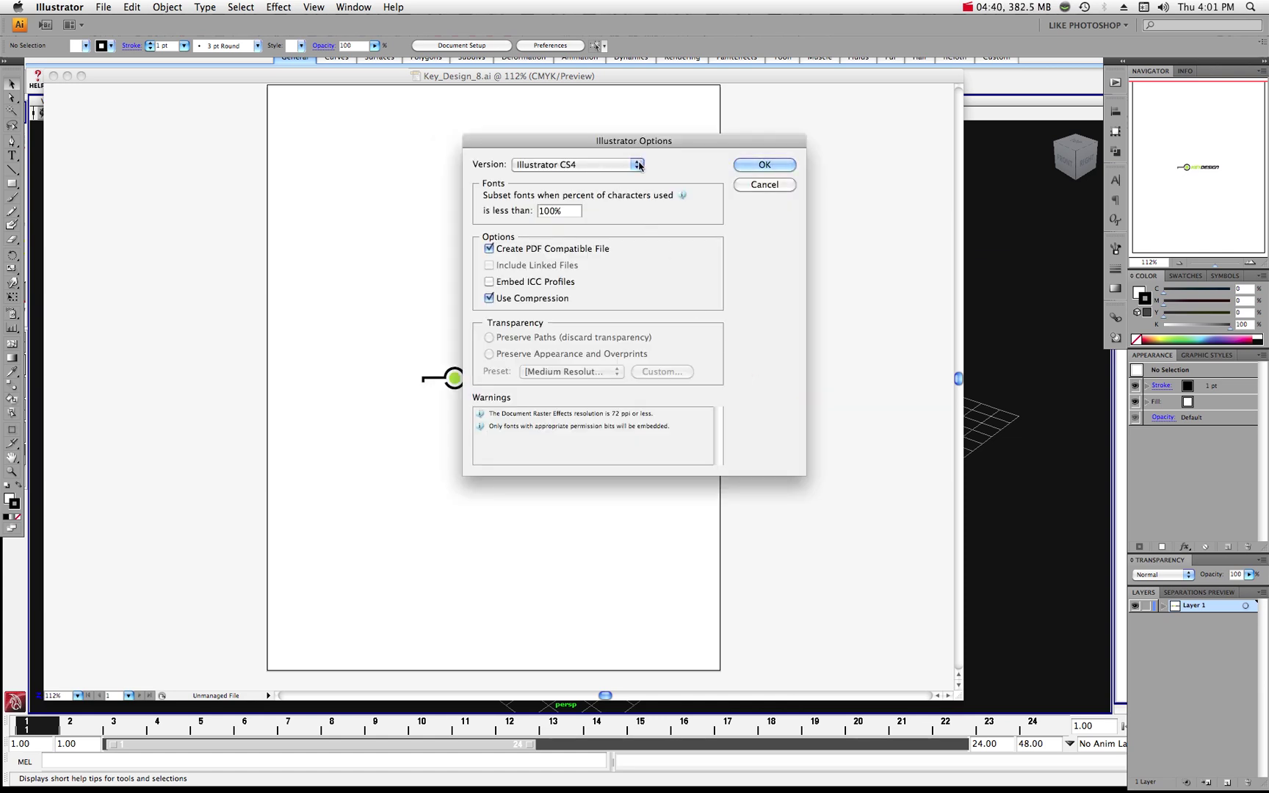
click(638, 165)
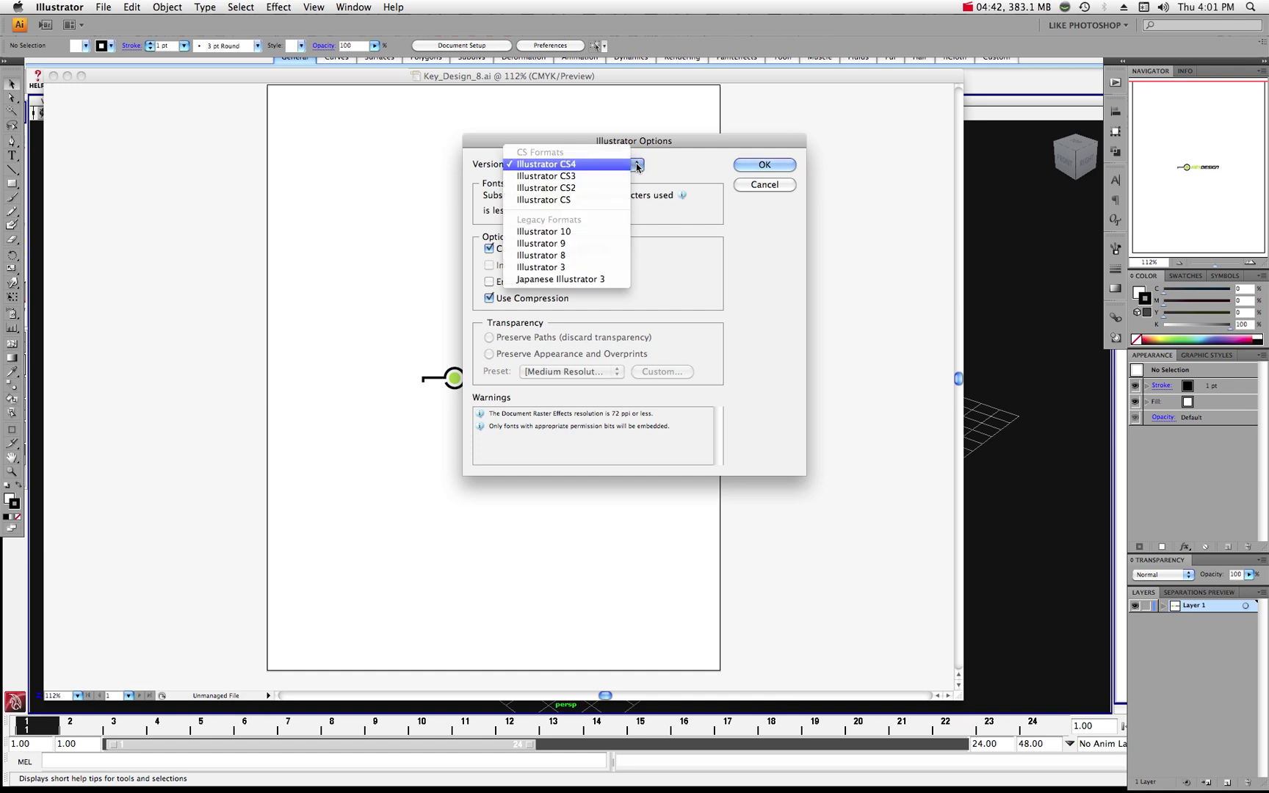
click(550, 246)
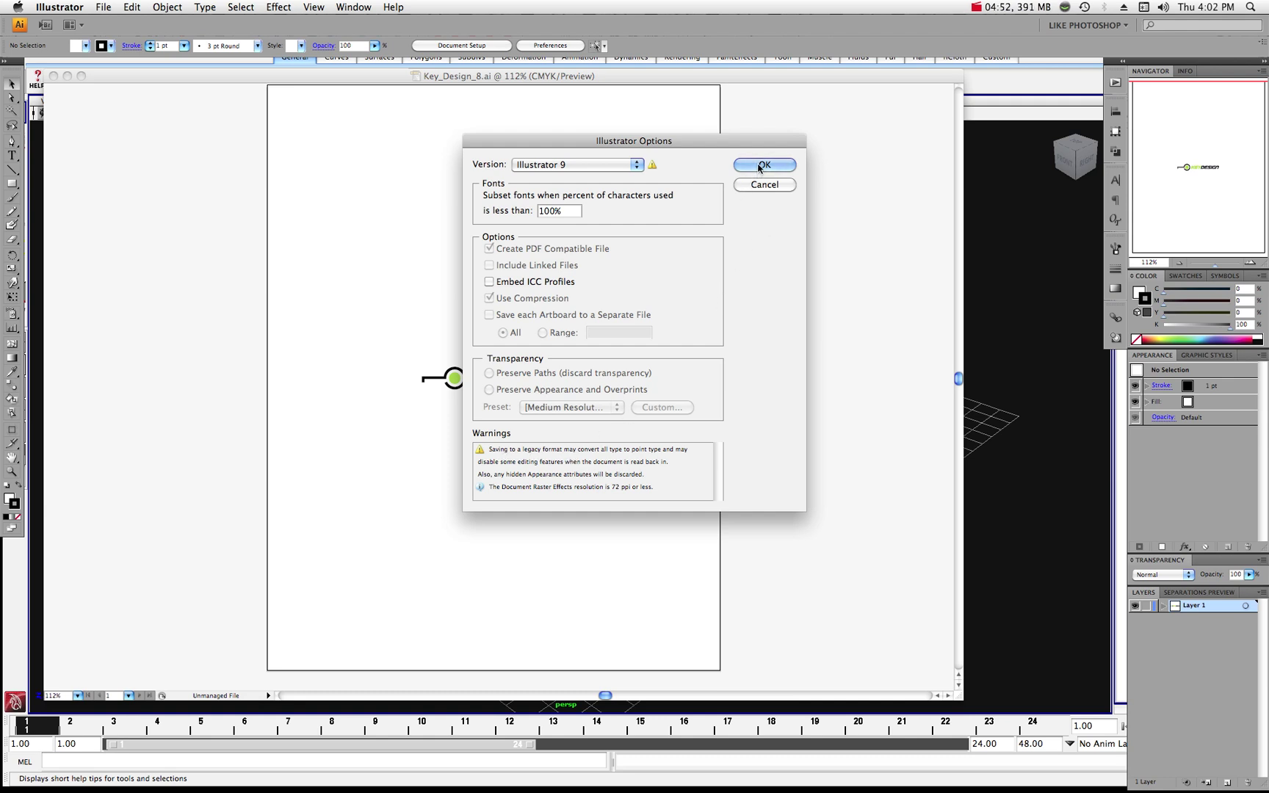
click(763, 165)
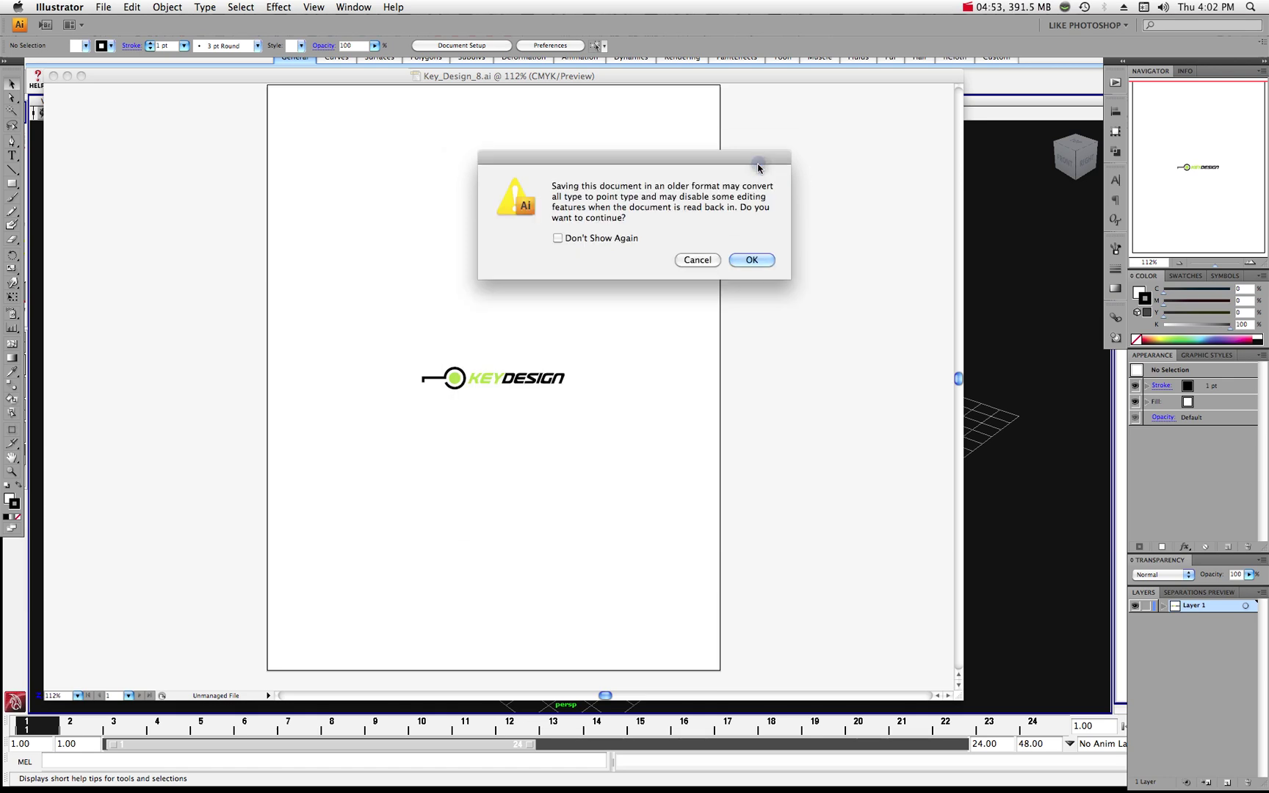
click(745, 260)
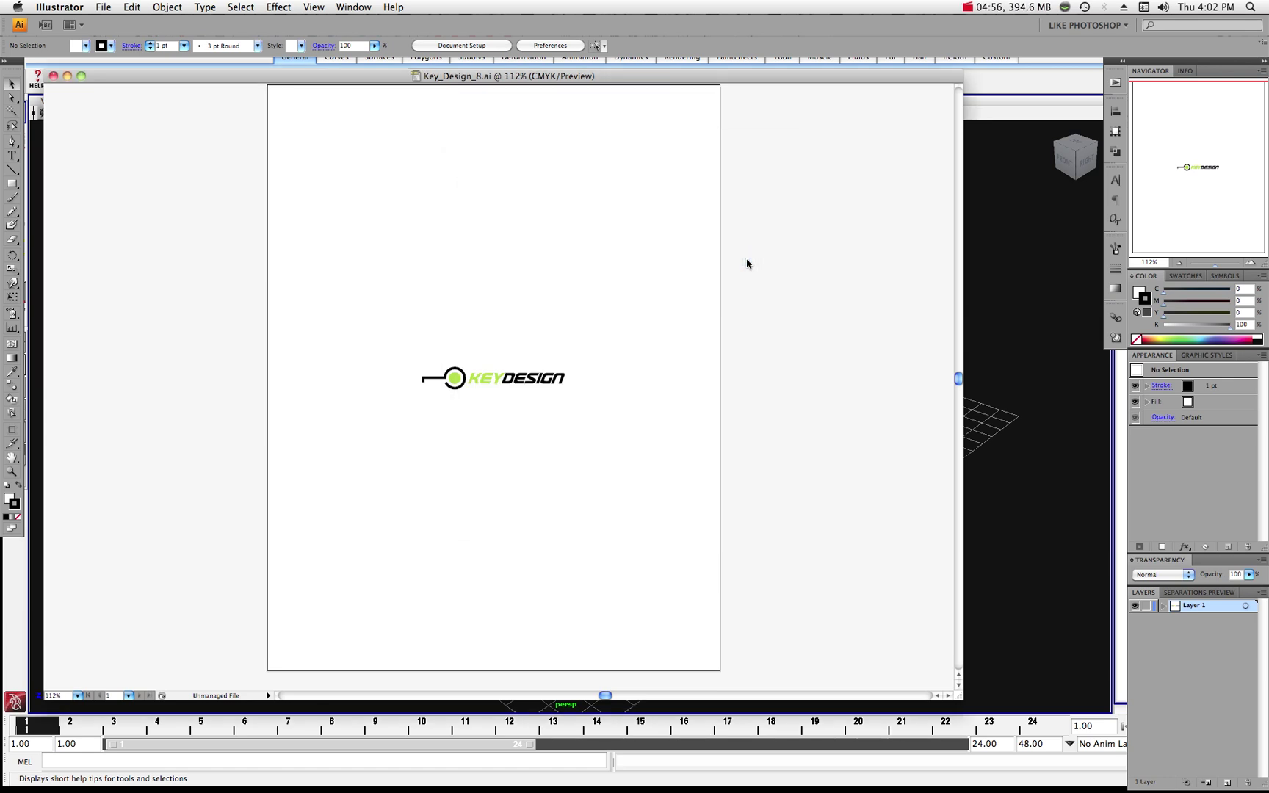
- Save a third copy of the logo in AAA_Logos as Key_Design_10.ai, using the Illustrator 10 version
click(104, 7)
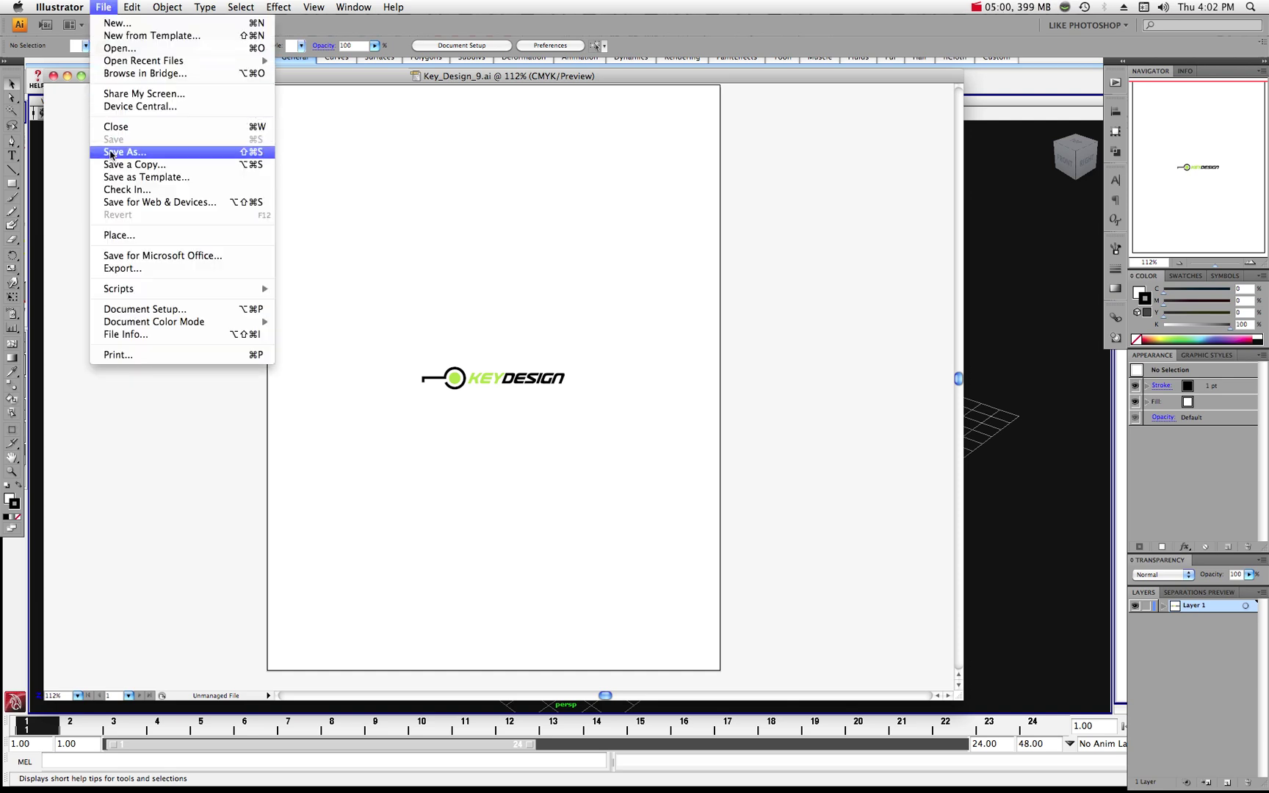
click(110, 152)
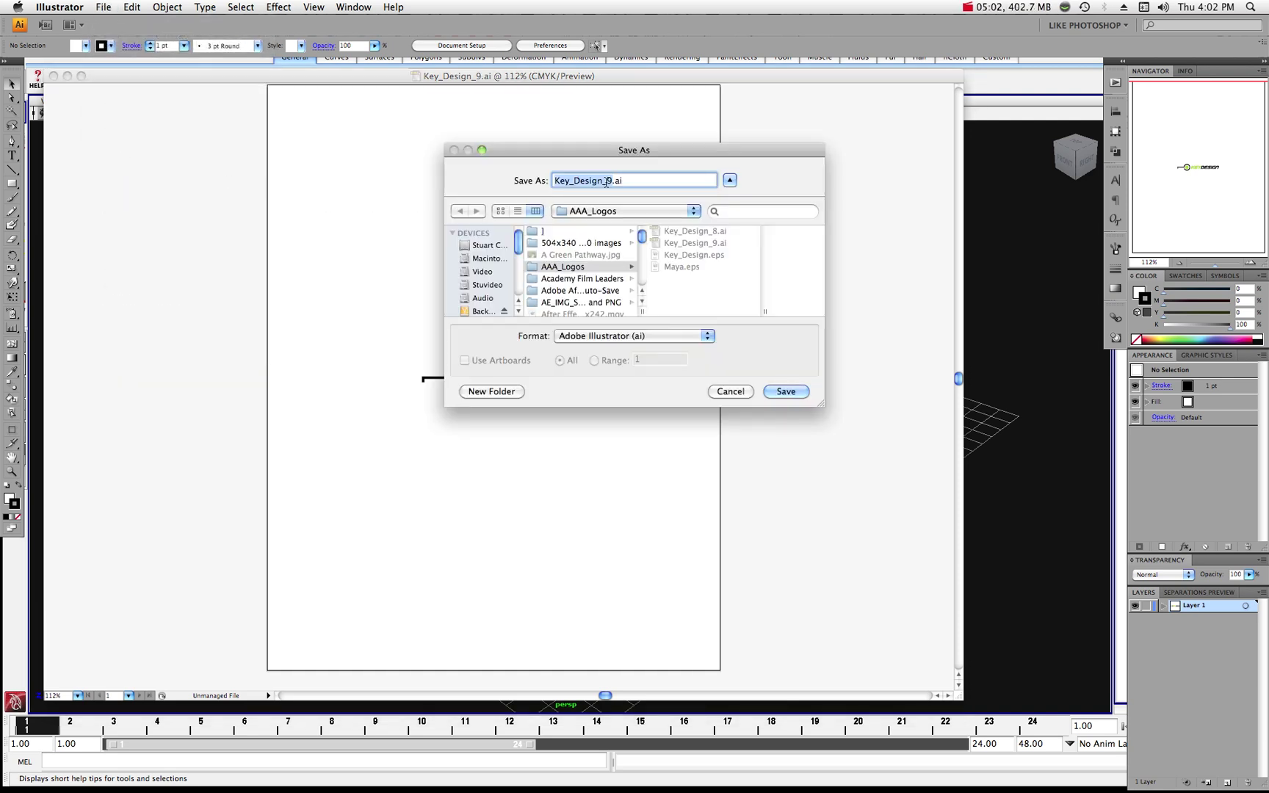
click(606, 180)
key(Delete)
text(10)
click(785, 392)
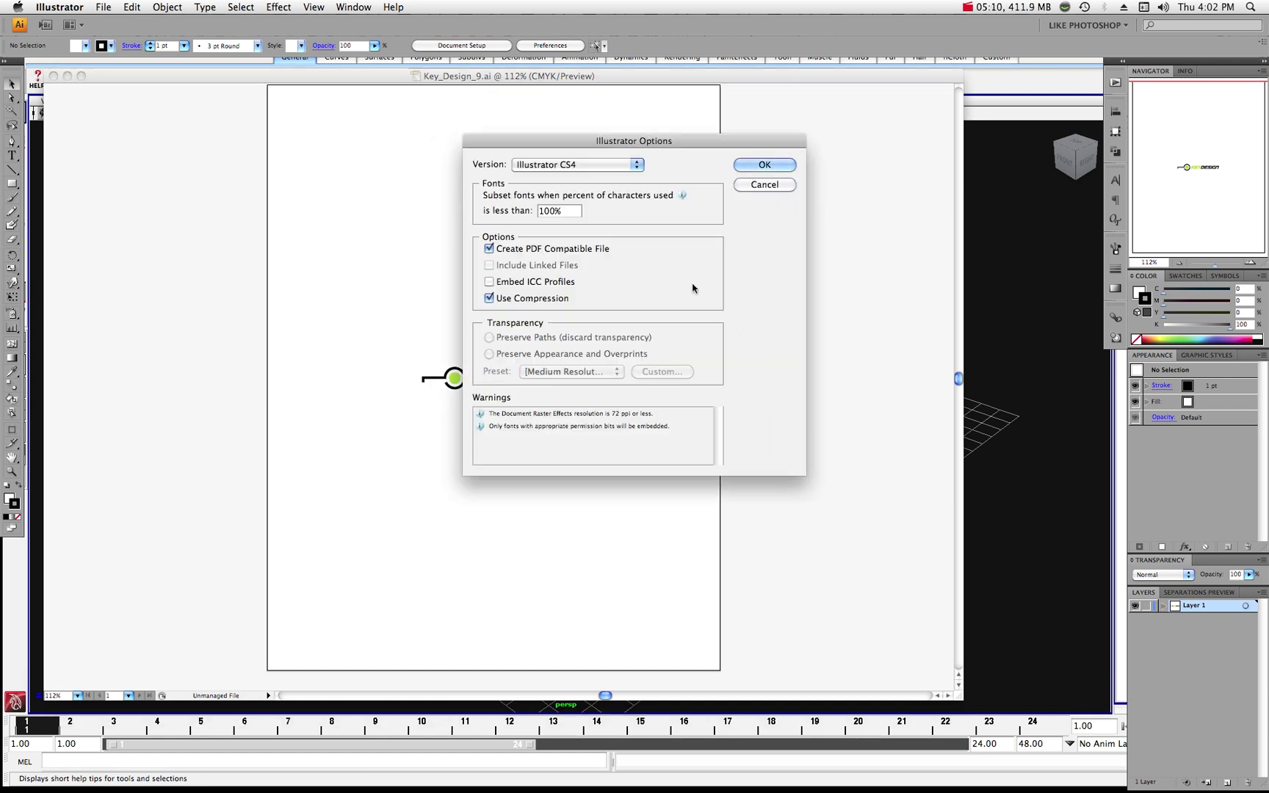
click(637, 166)
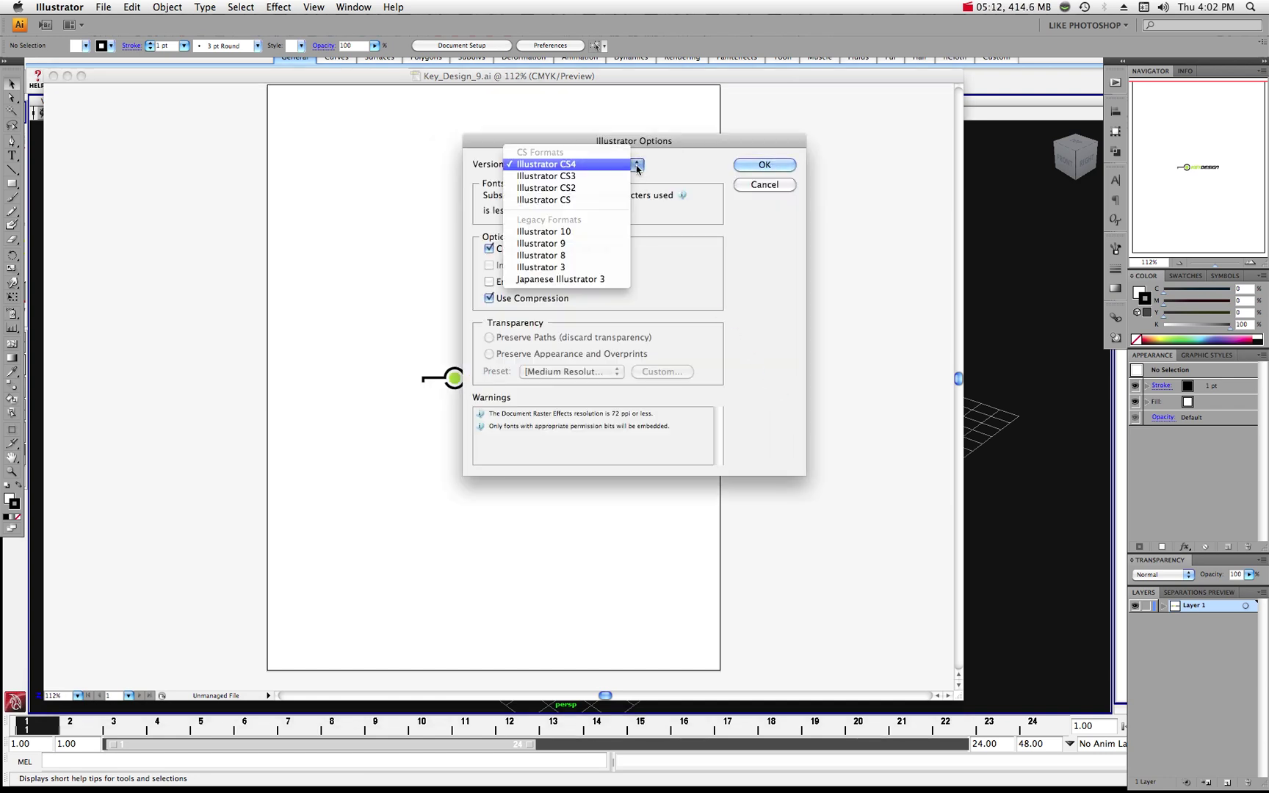
click(552, 232)
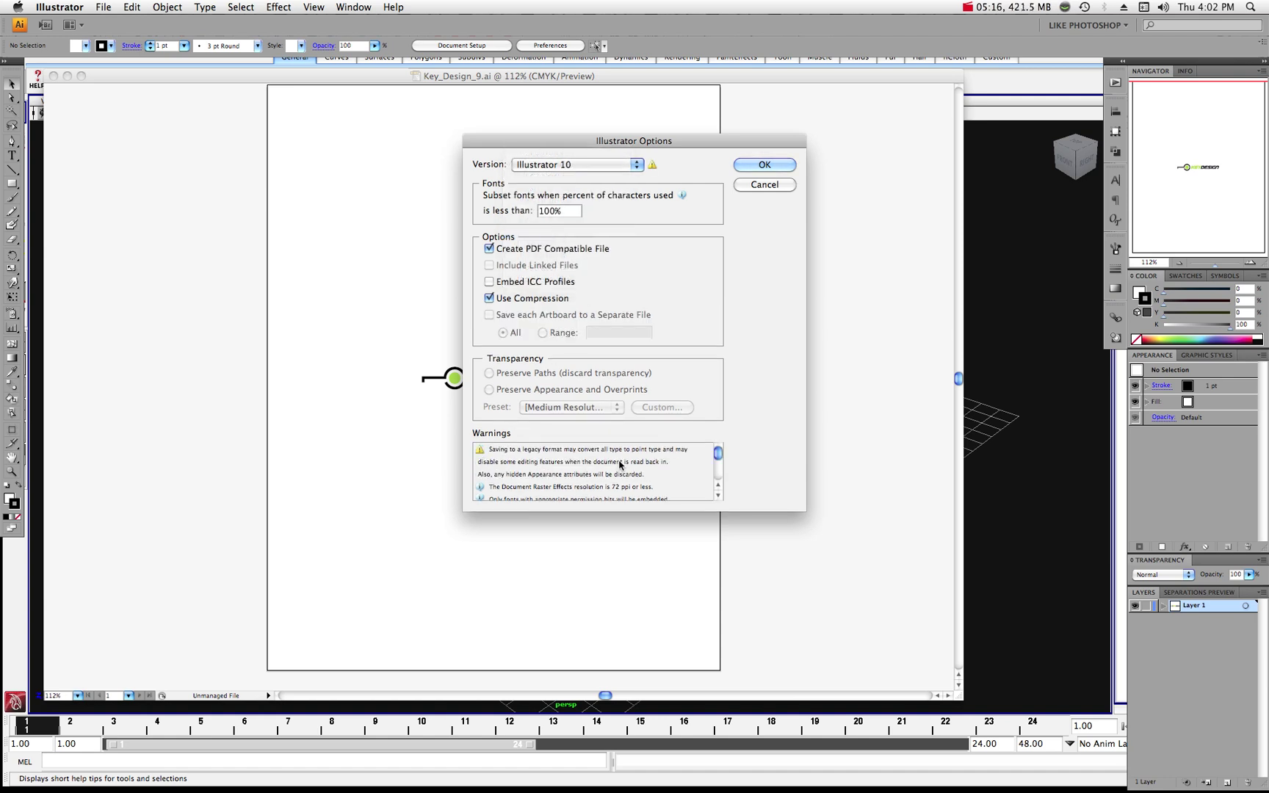
click(751, 166)
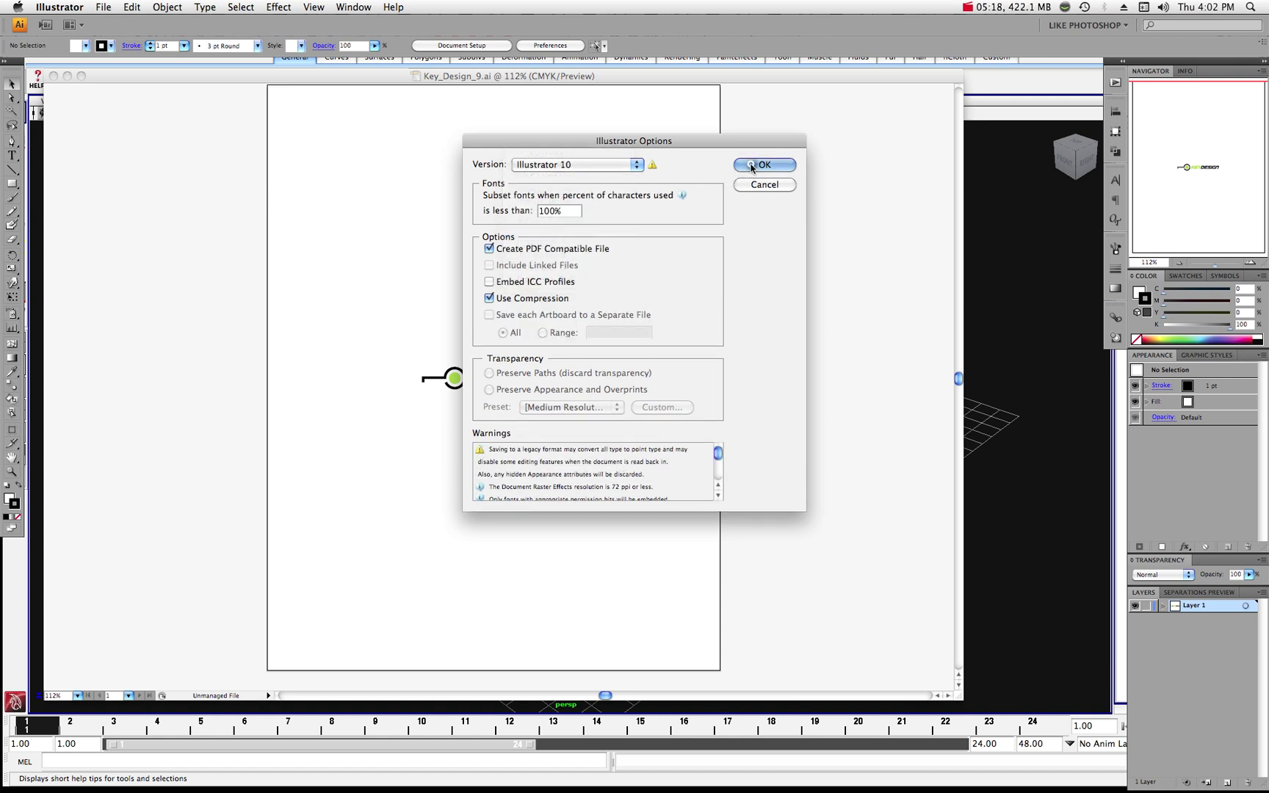
click(750, 260)
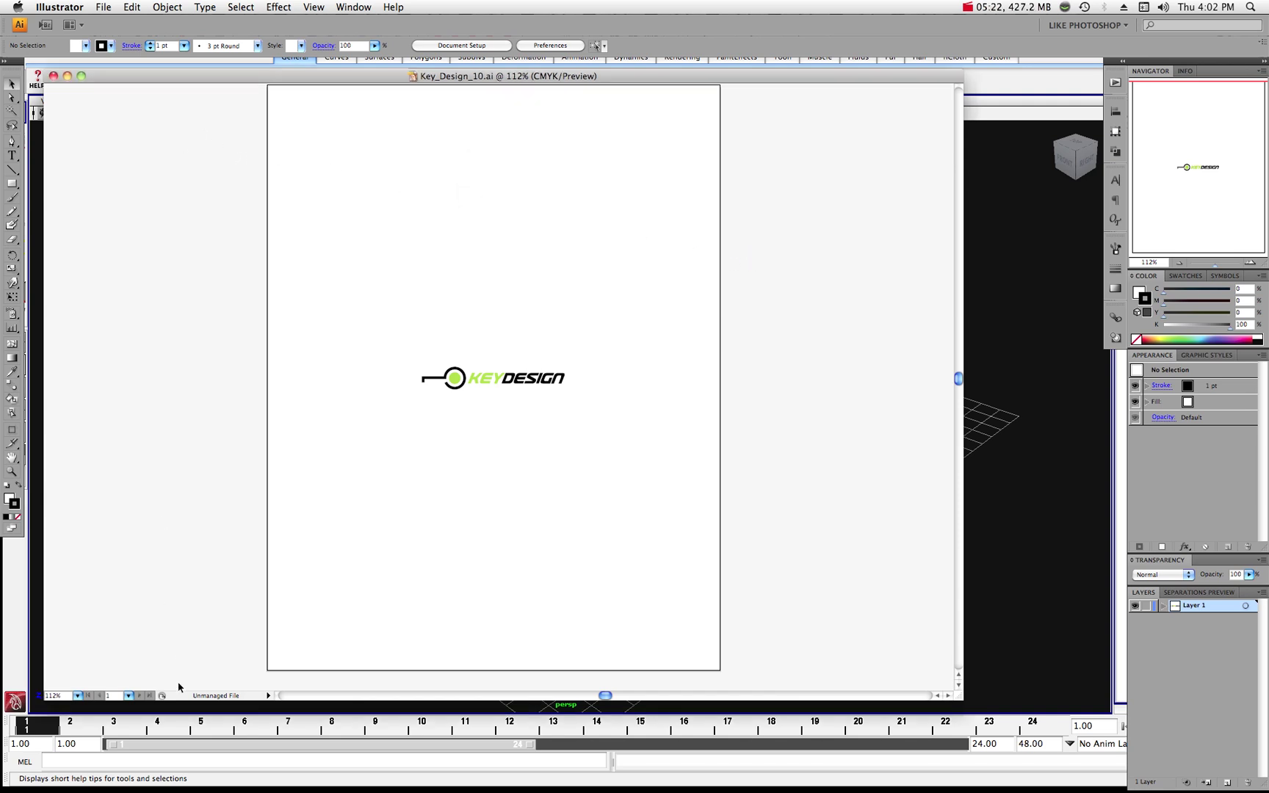
- Switch to Maya and import Key_Design_8.ai from the AAA_Logos folder with the file type set to Adobe Illustrator (*.ai)
mouse_move(436, 791)
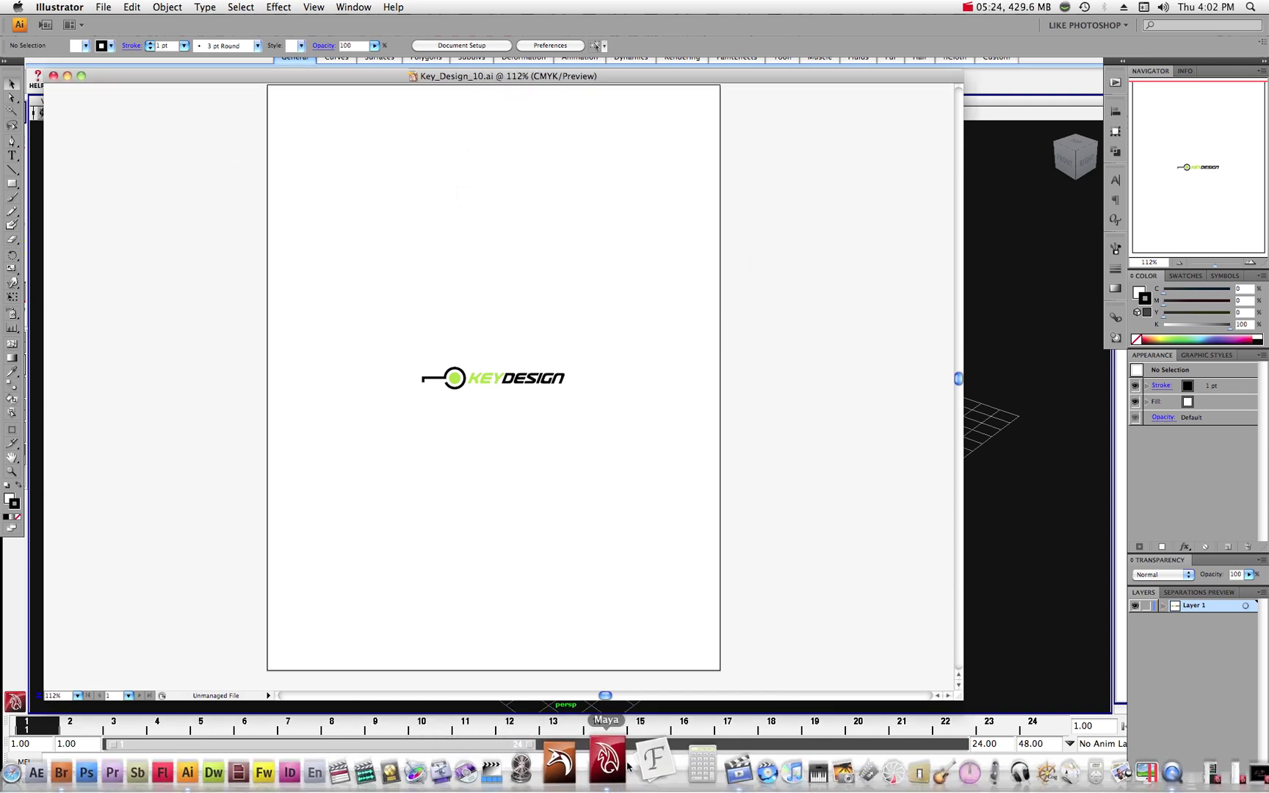
click(617, 766)
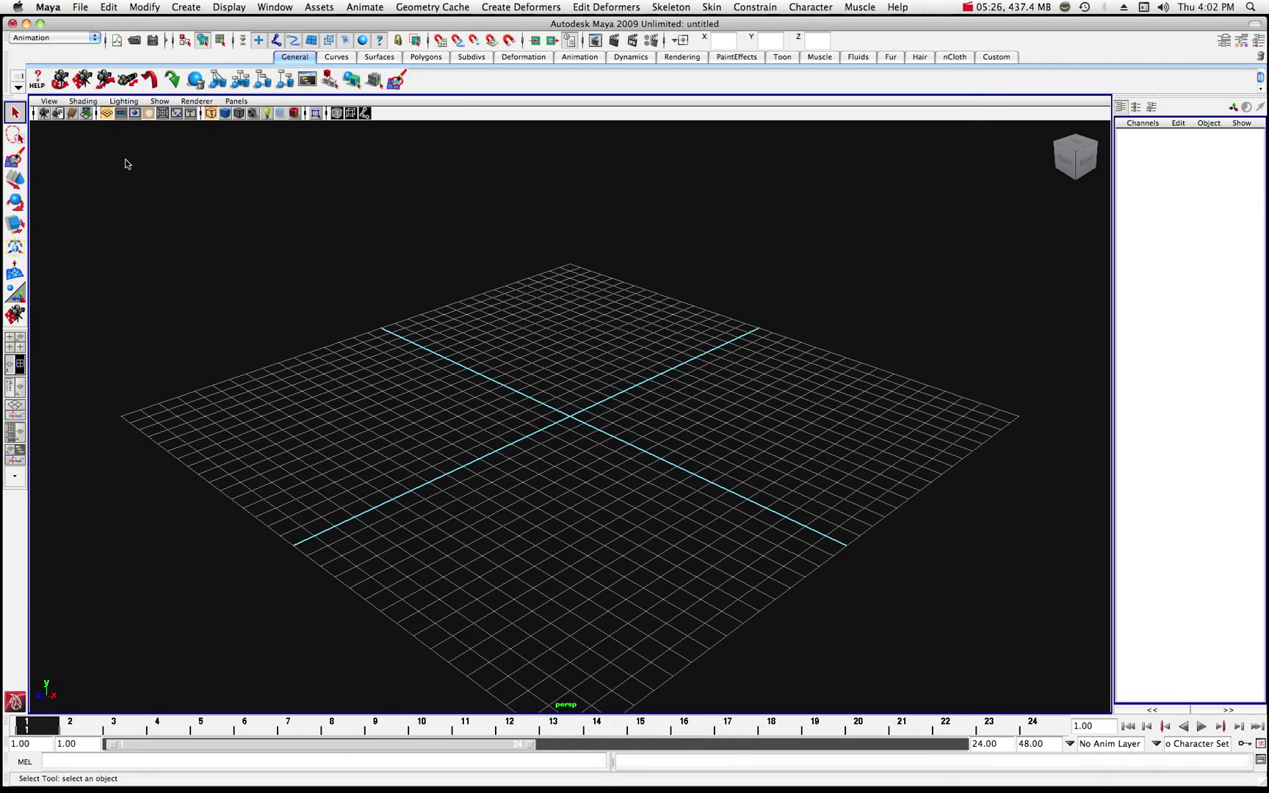
click(81, 9)
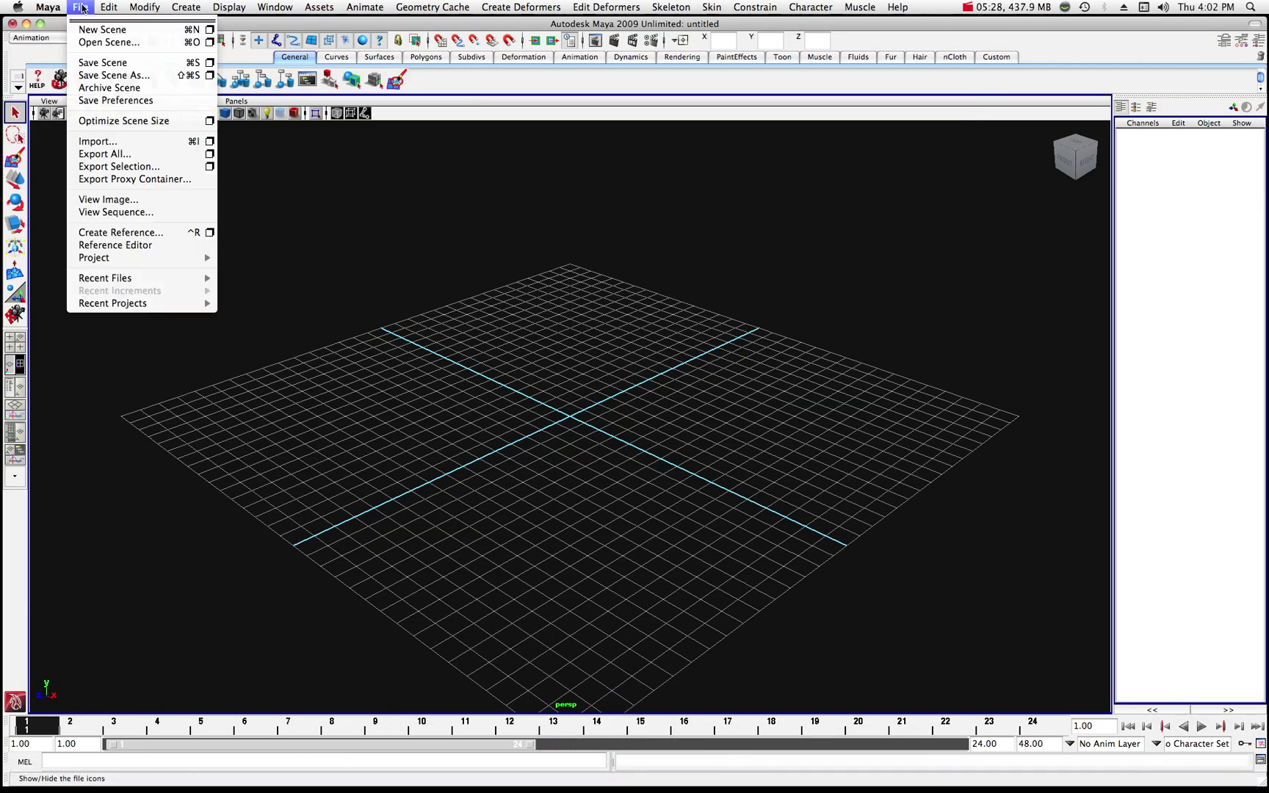
click(95, 141)
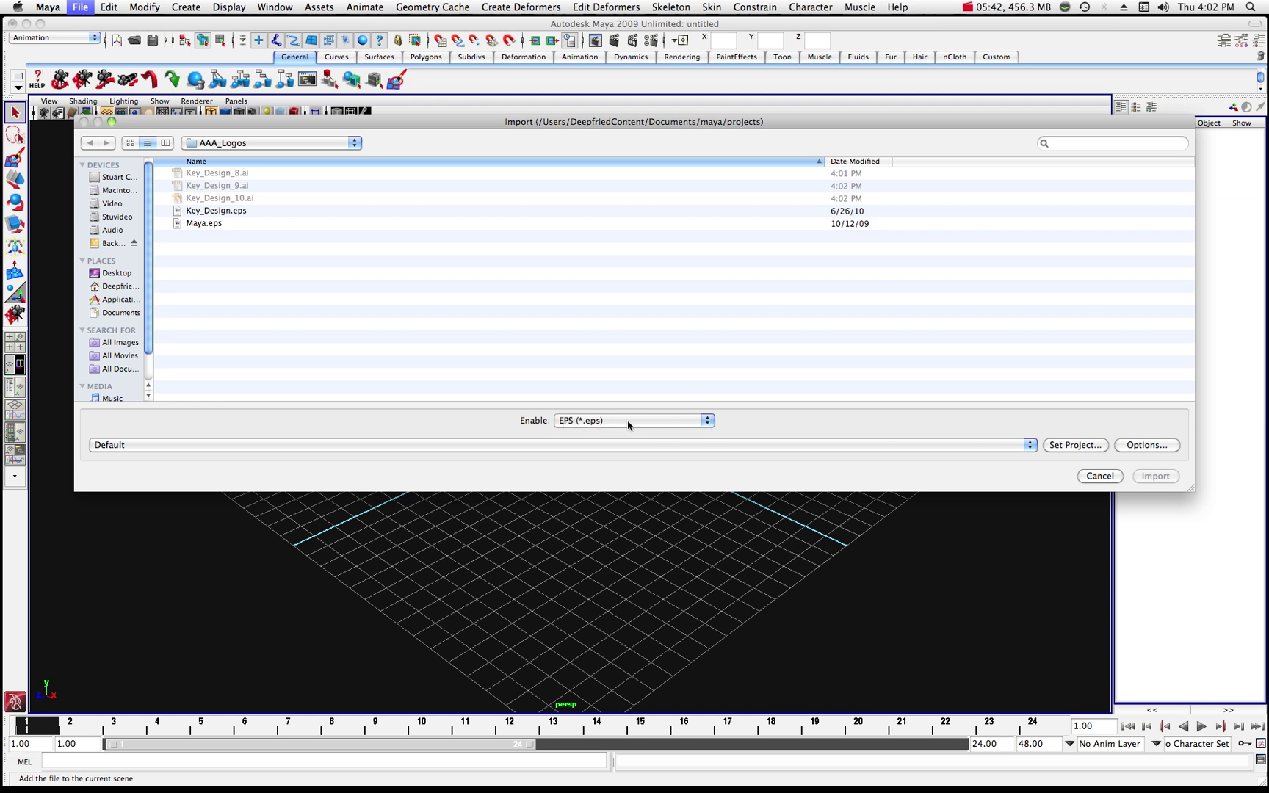
click(707, 422)
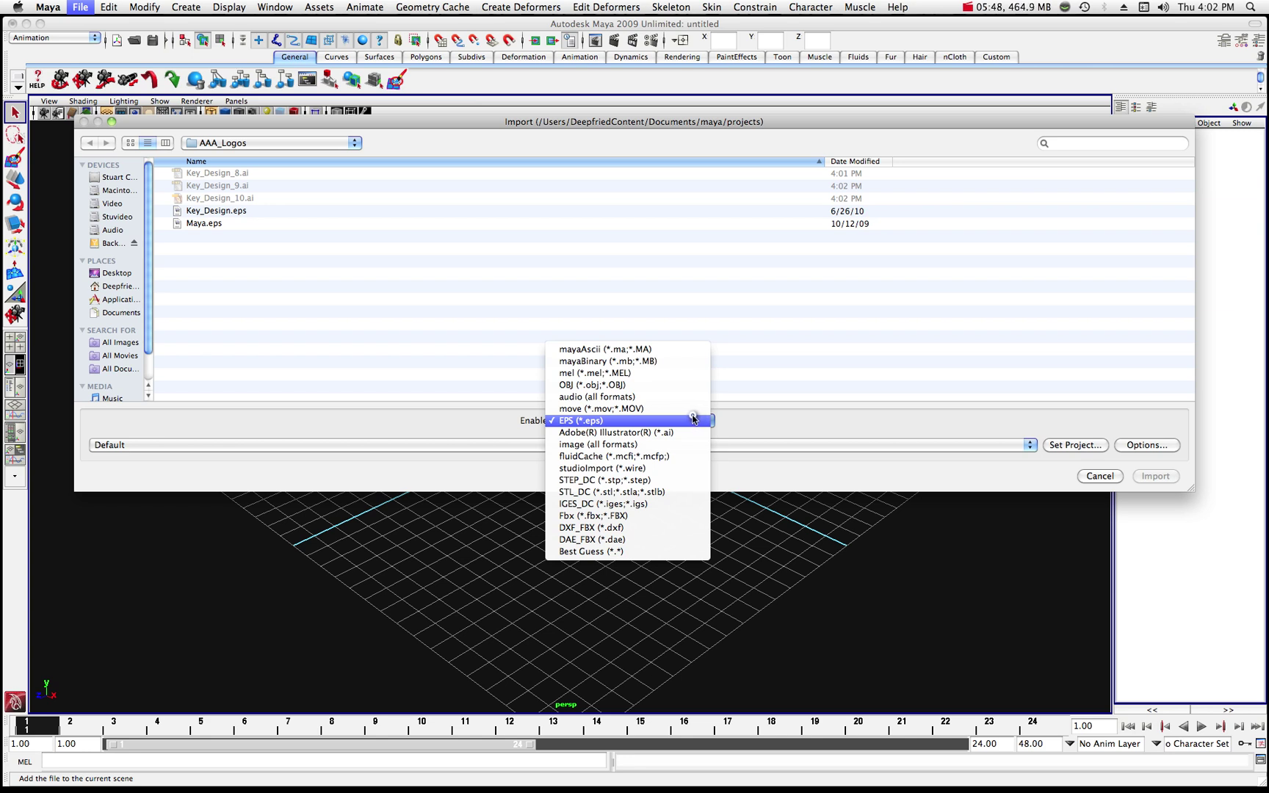
click(634, 433)
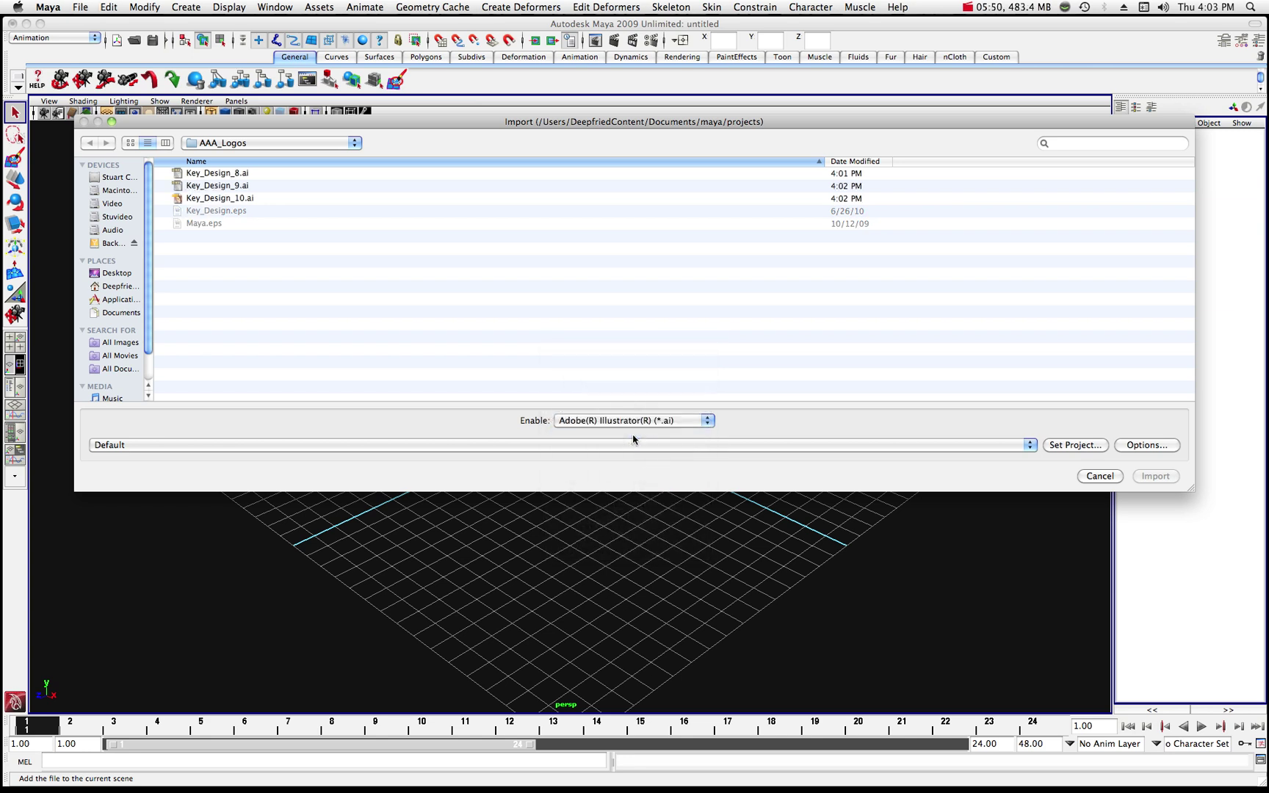
click(226, 177)
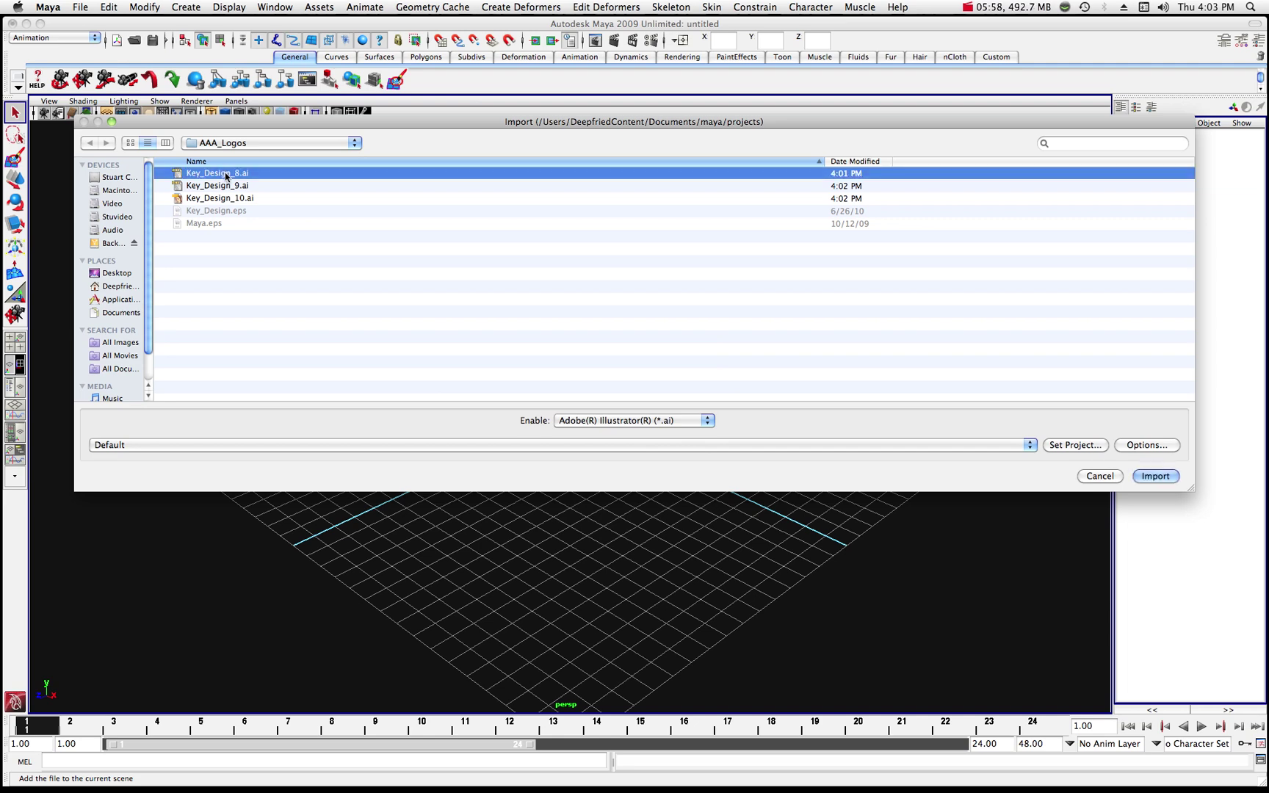
click(1156, 476)
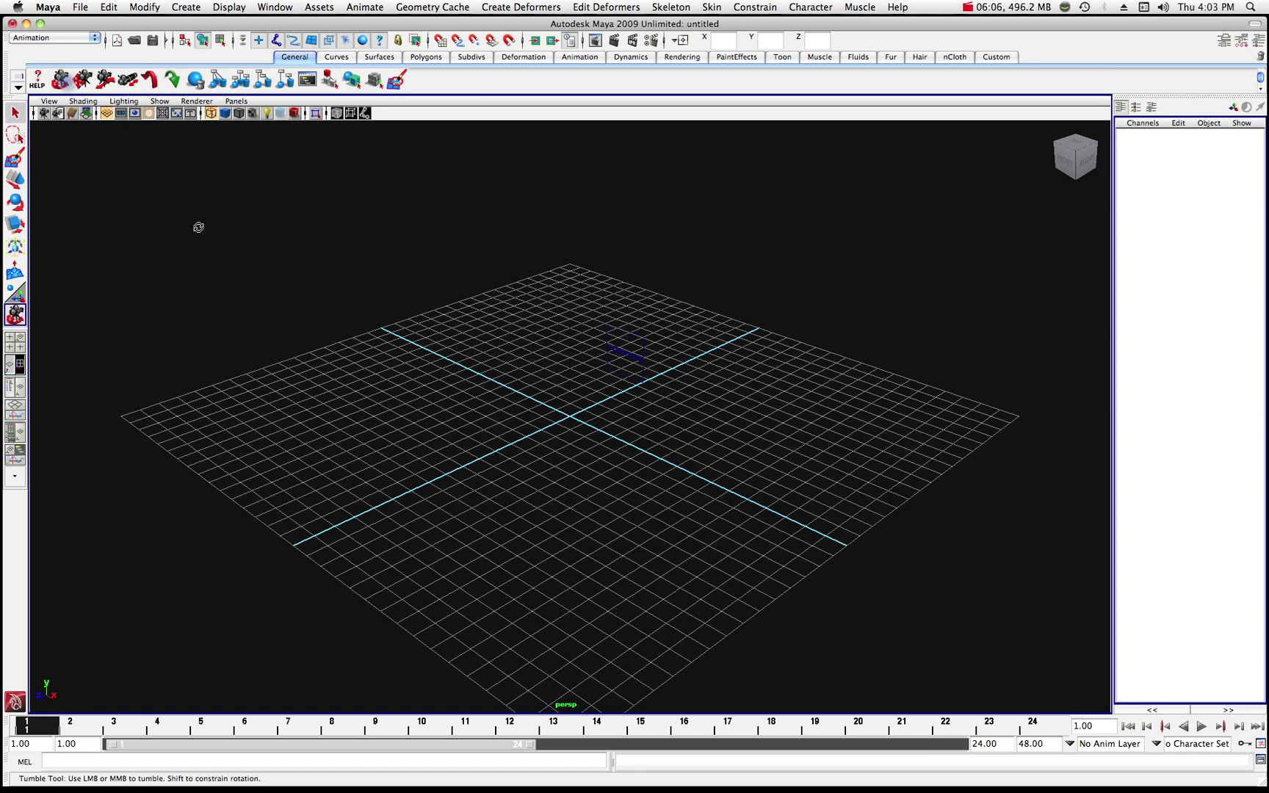
- Select the letter K curve of the imported logo and examine the whole logo from the front
alt+drag(196, 227, 749, 320)
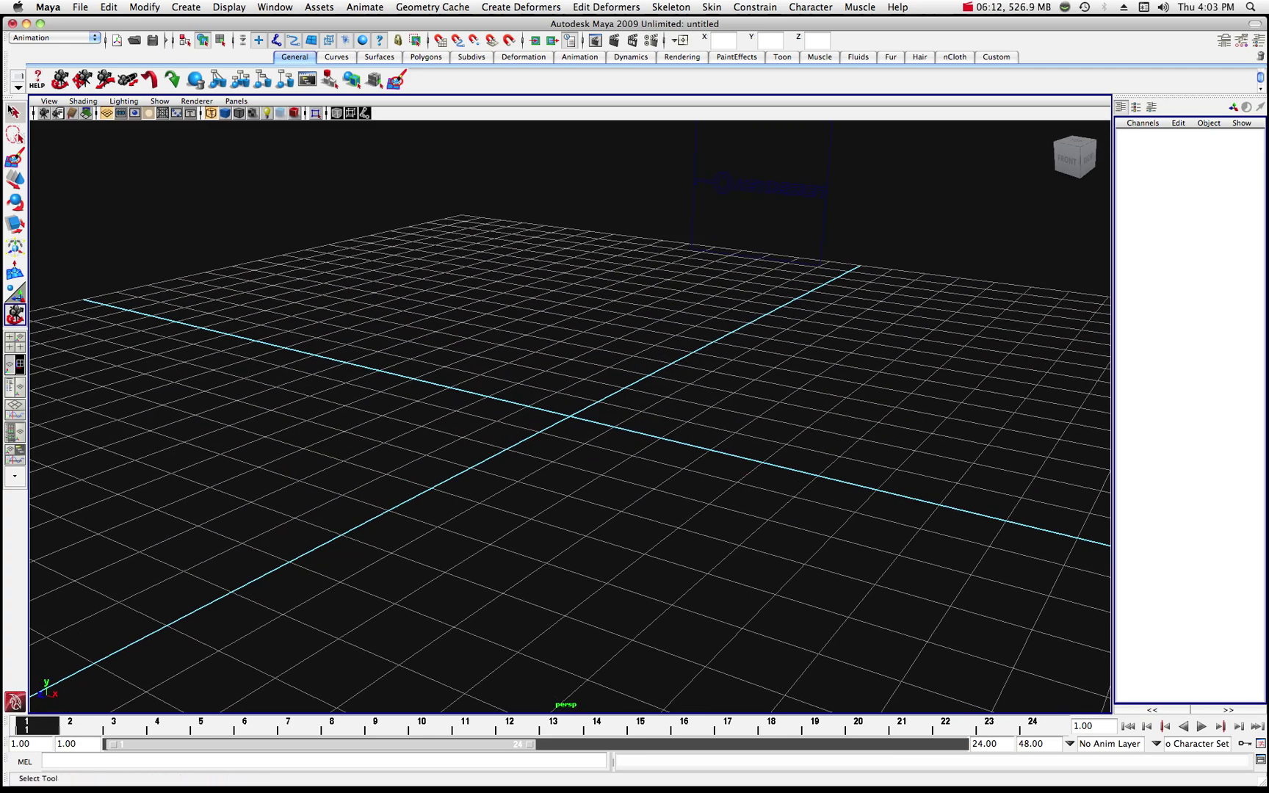
click(15, 113)
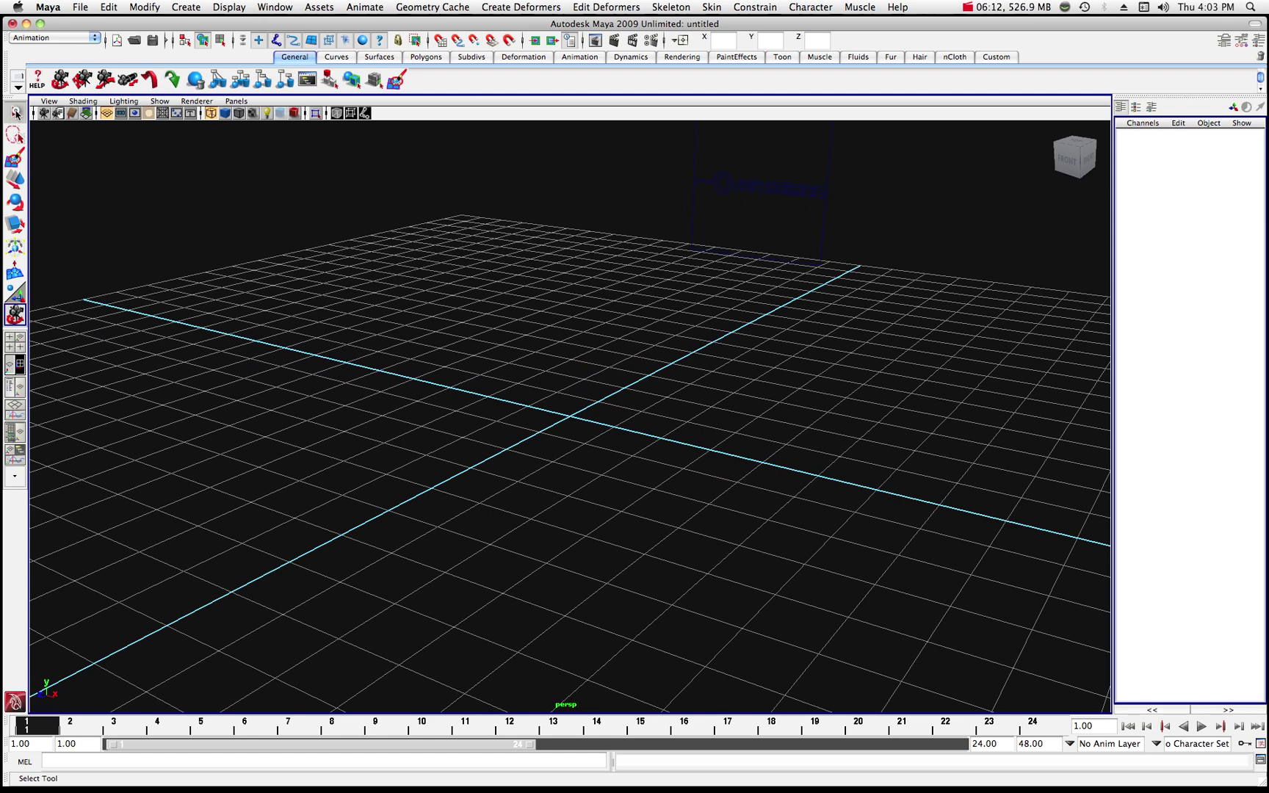
click(740, 187)
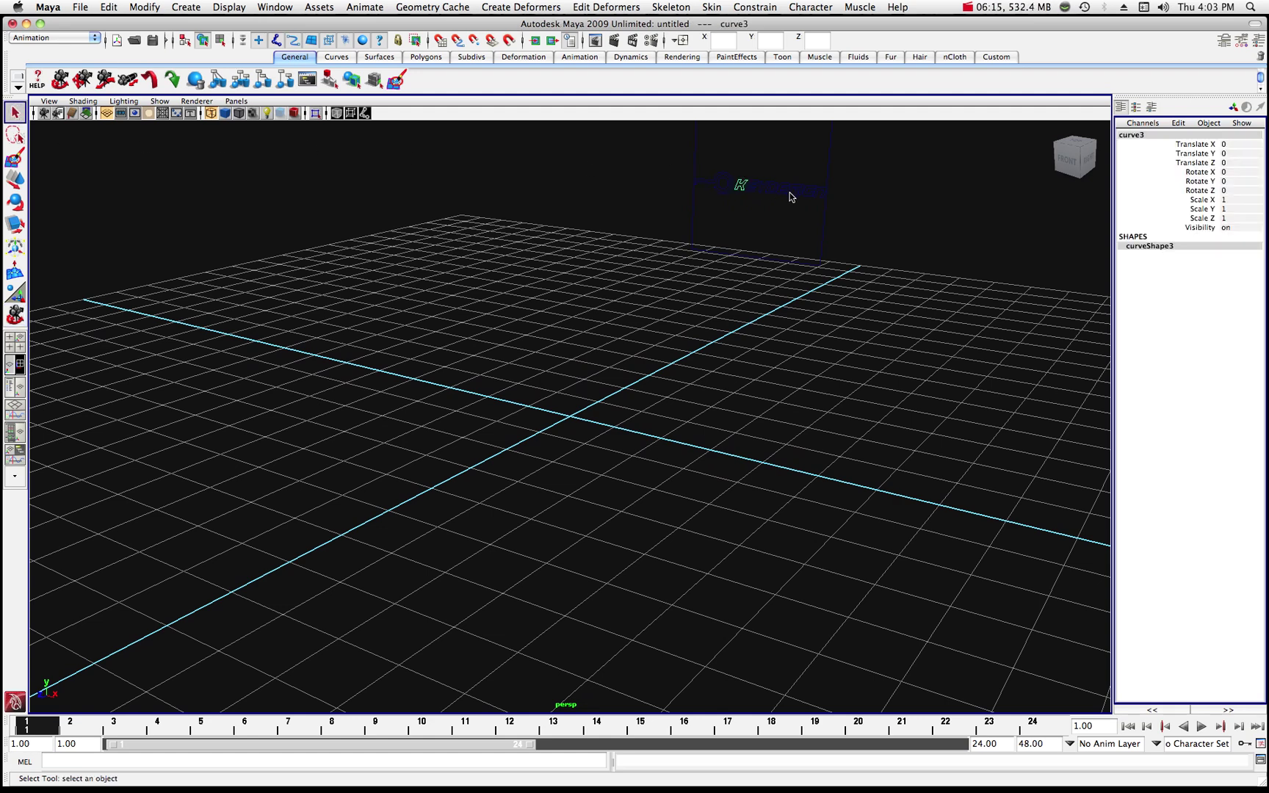
click(1067, 160)
scroll(666, 261, down, 5)
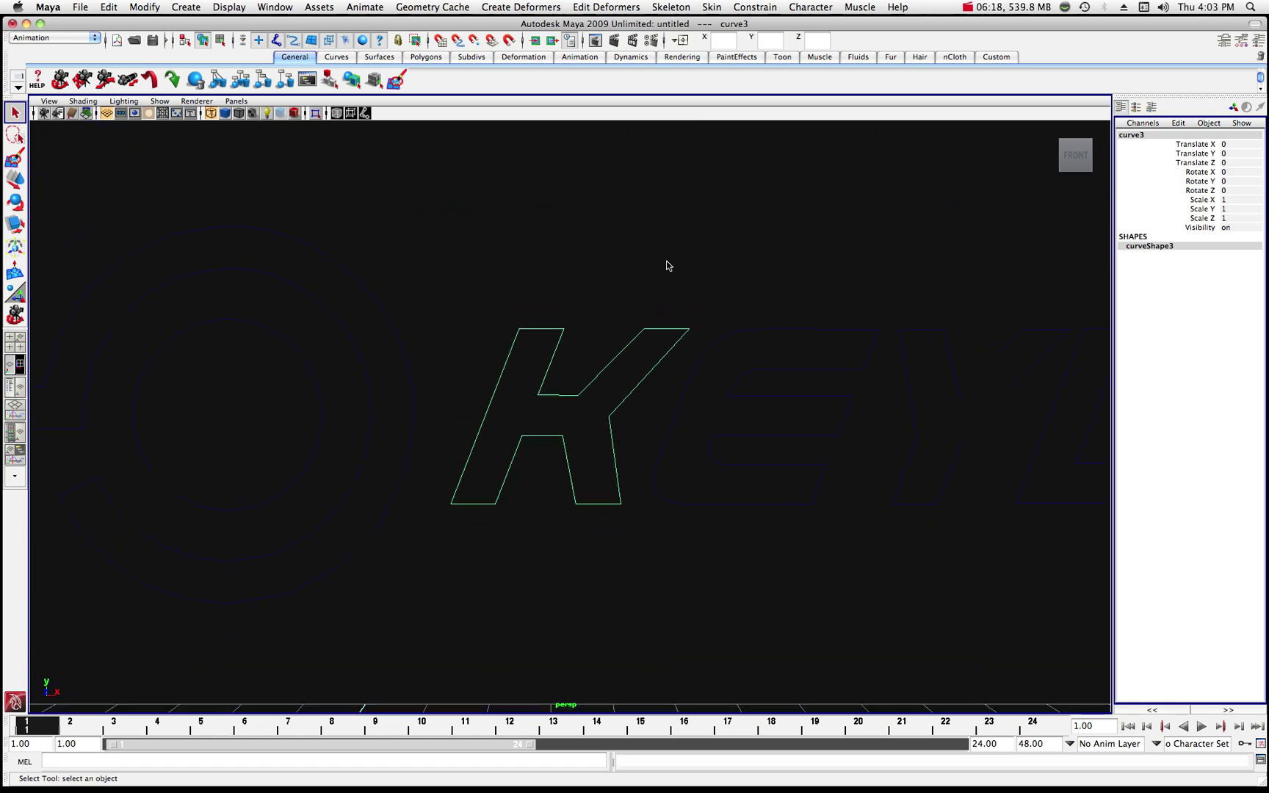
scroll(649, 281, down, 5)
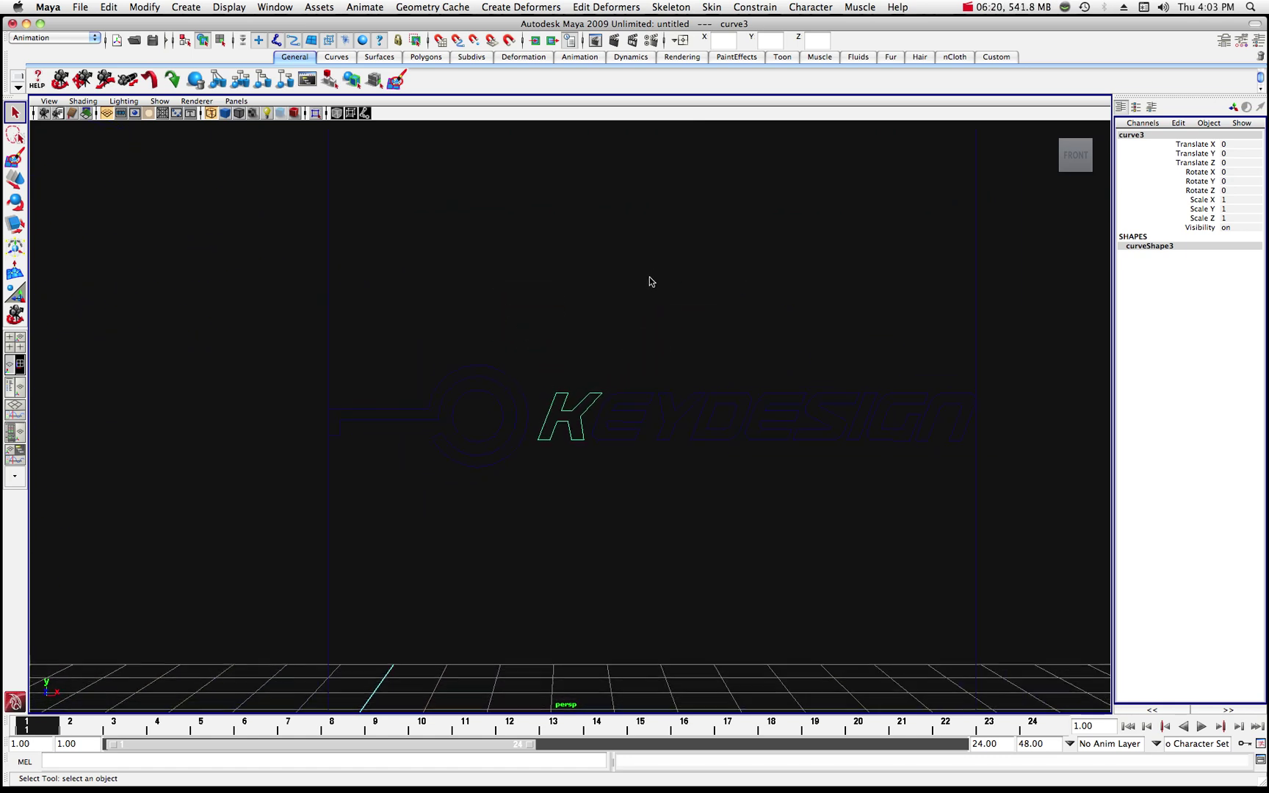
scroll(639, 271, down, 2)
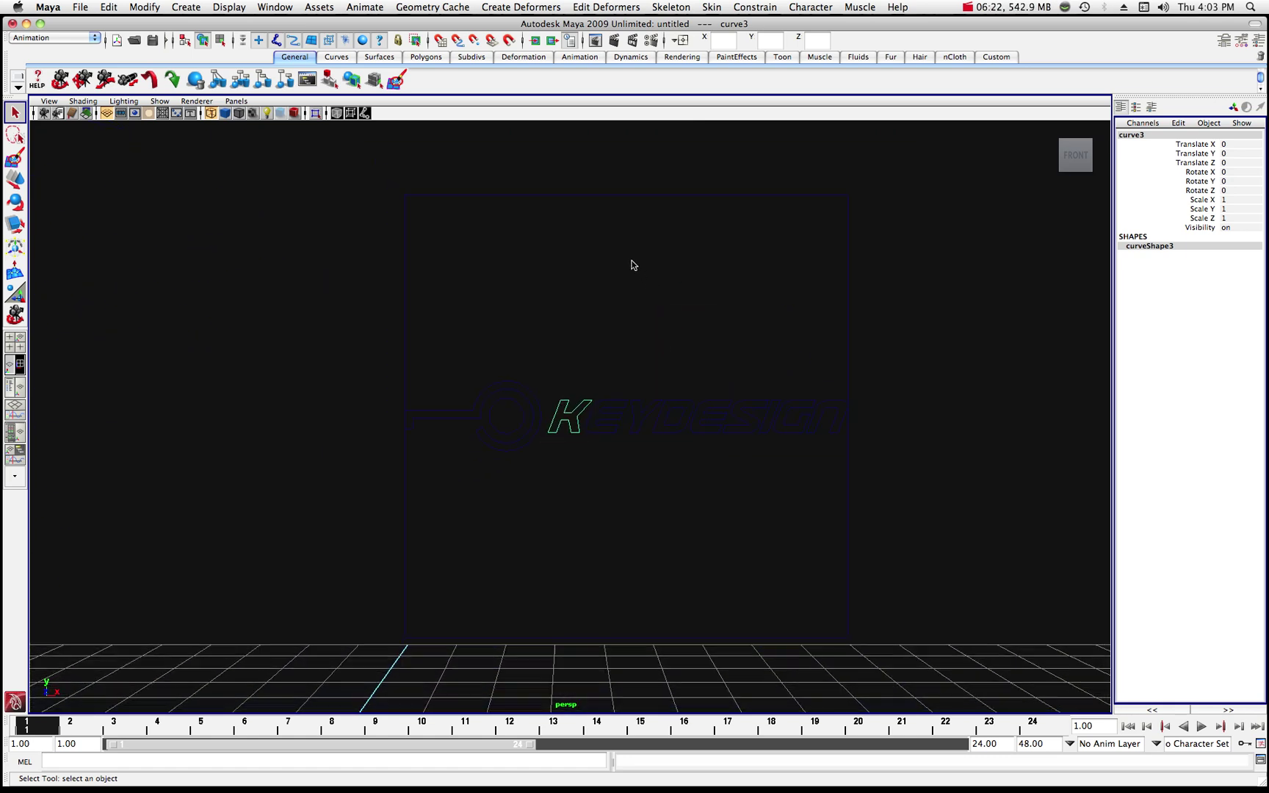
- Delete all the imported logo curves together with the square border around them
click(591, 198)
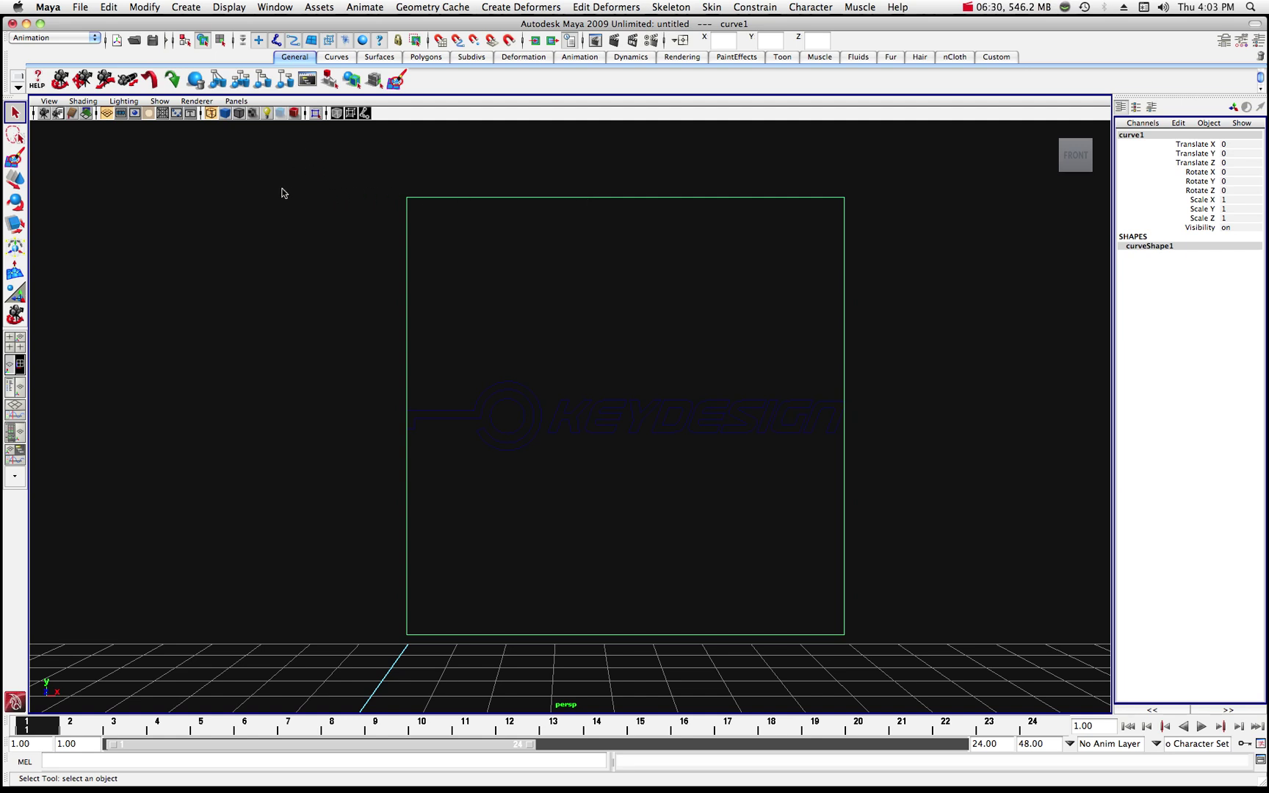
drag(280, 188, 988, 526)
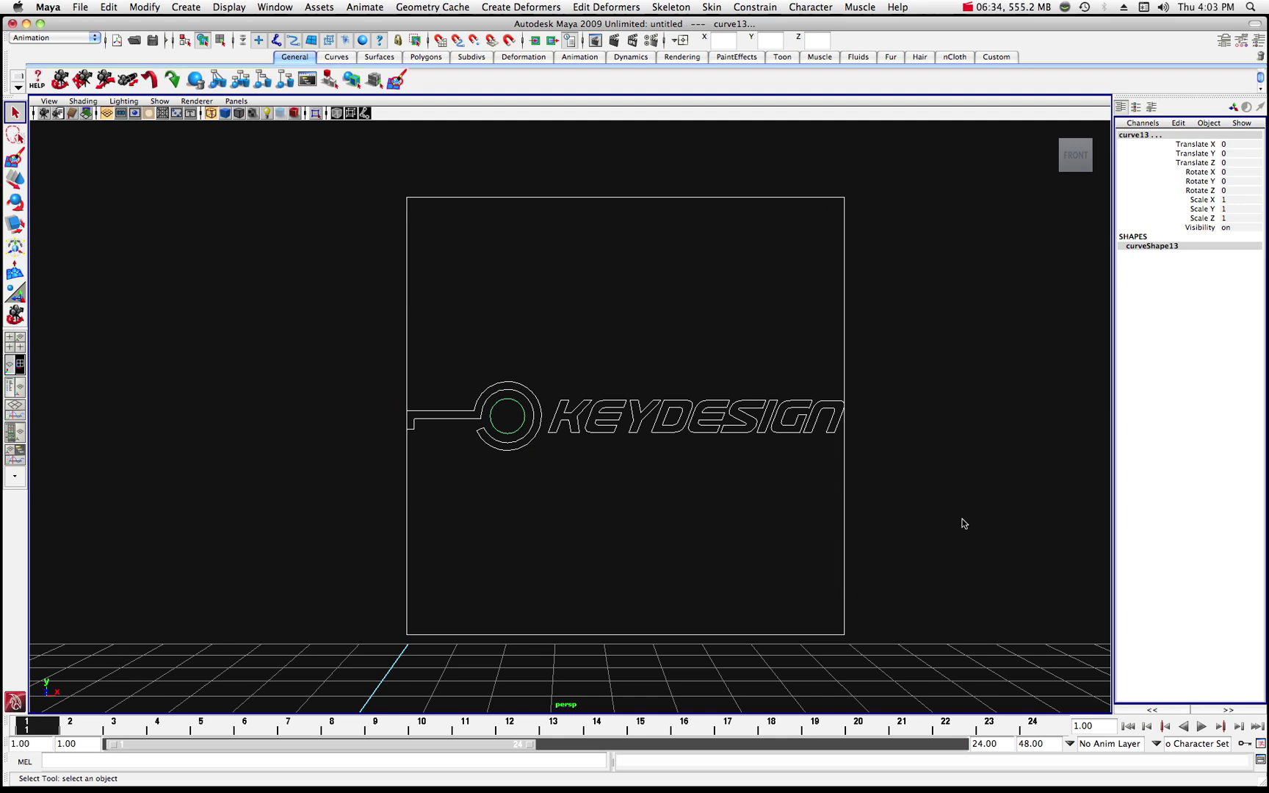
key(Delete)
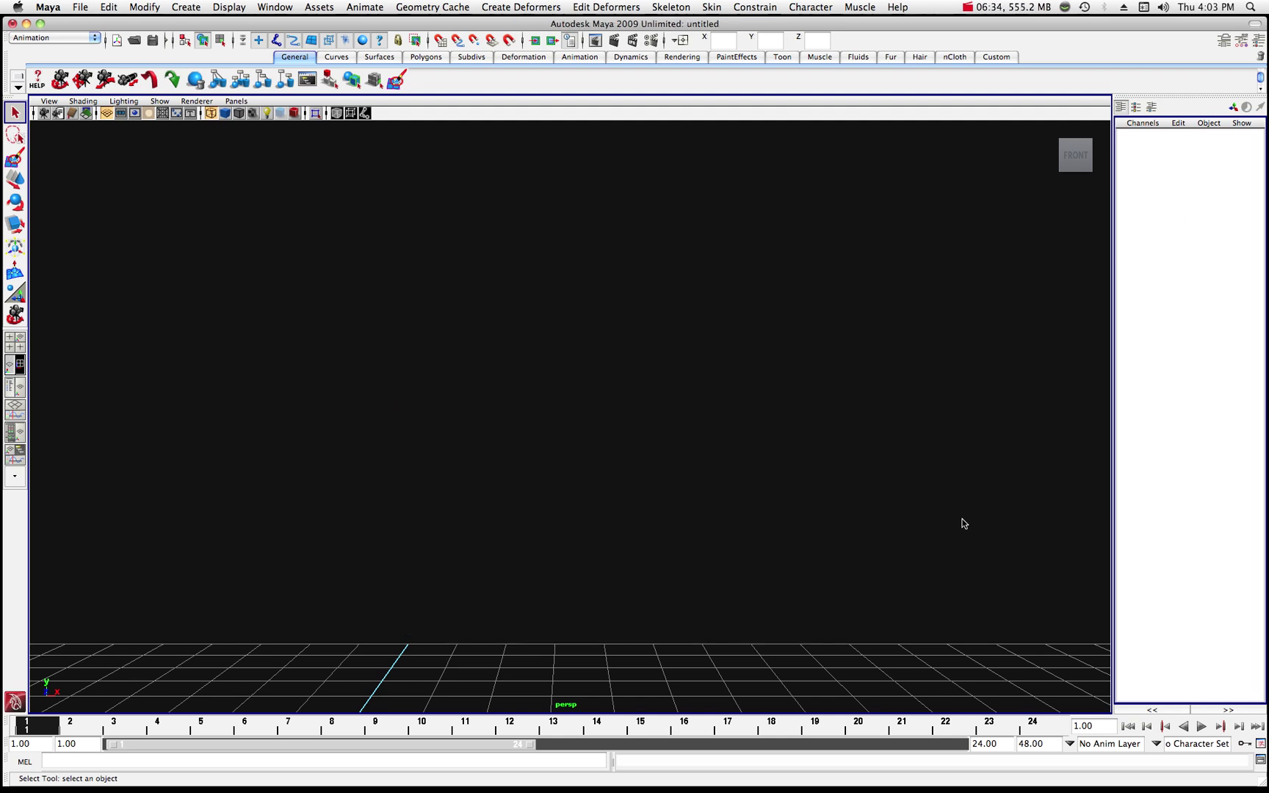
- Try to import Key_Design_9.ai from AAA_Logos as an Adobe Illustrator (*.ai) file
click(78, 6)
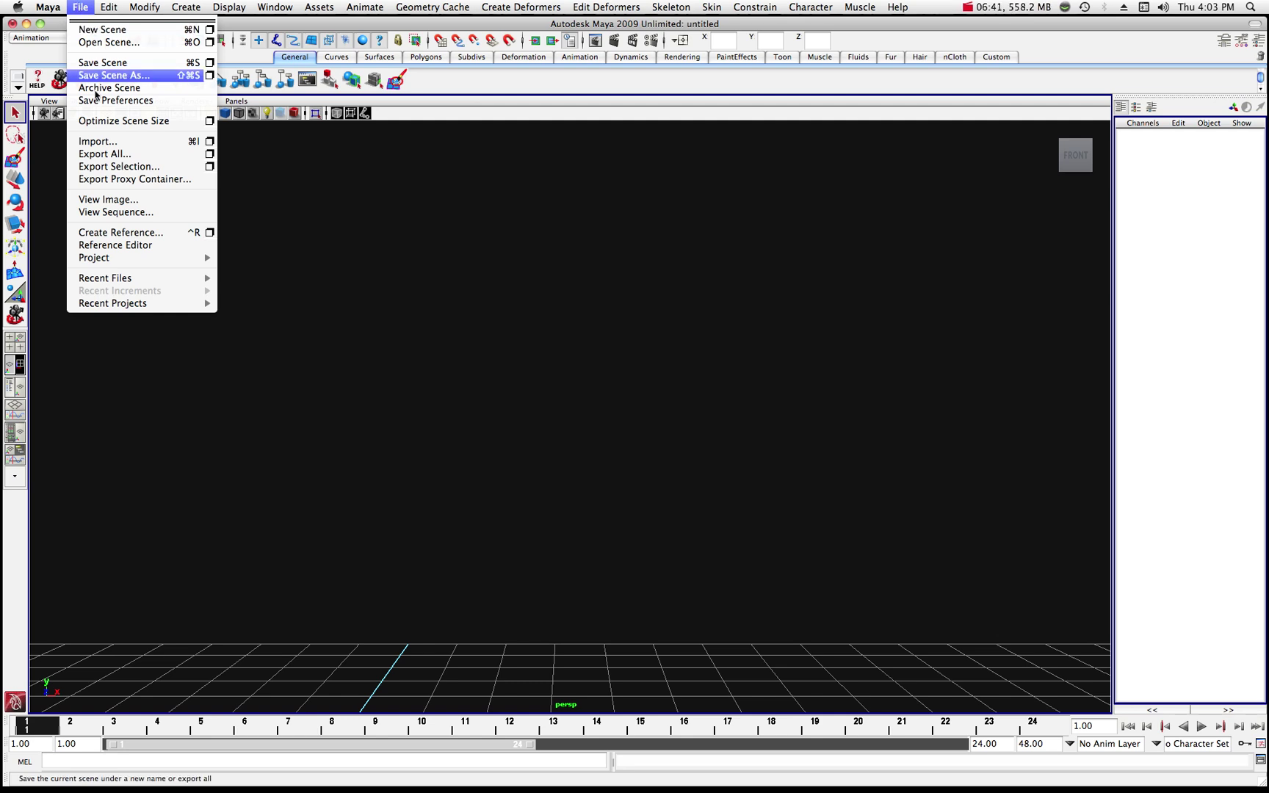
click(100, 140)
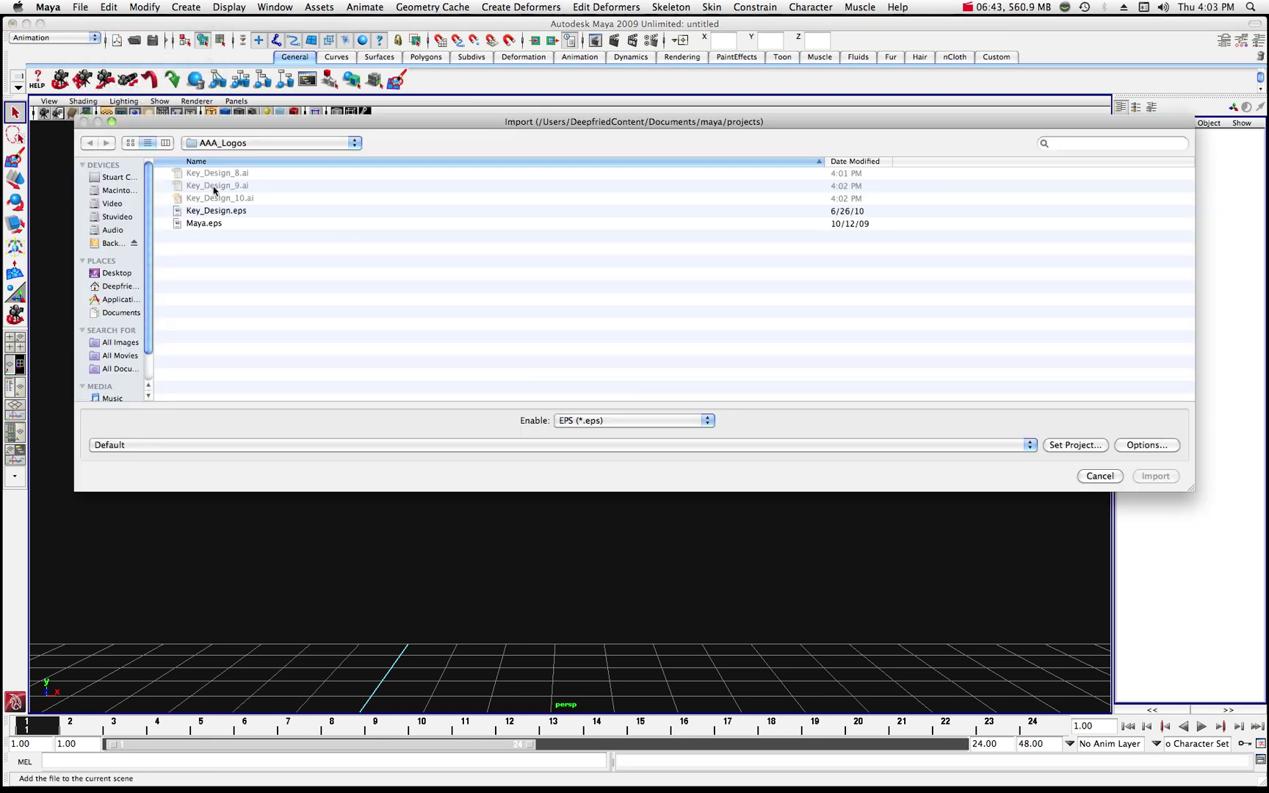
click(709, 420)
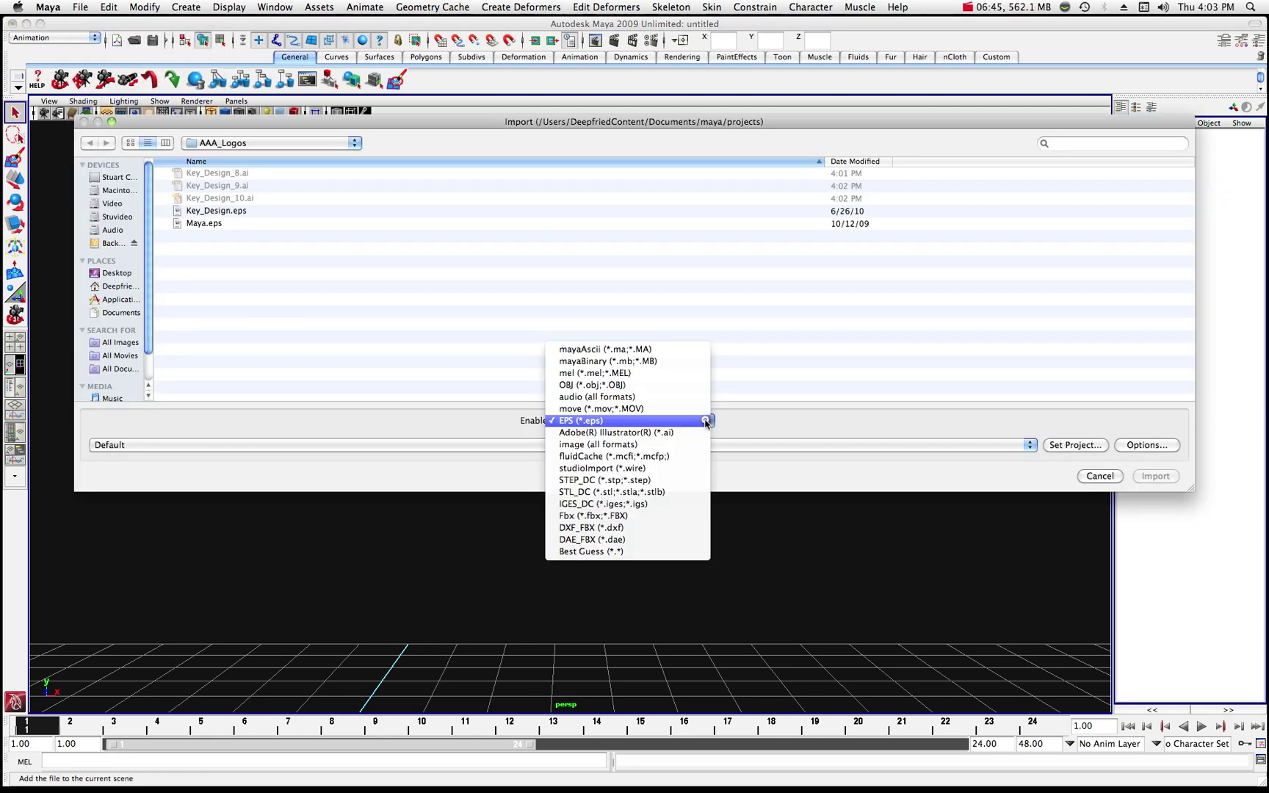
click(680, 432)
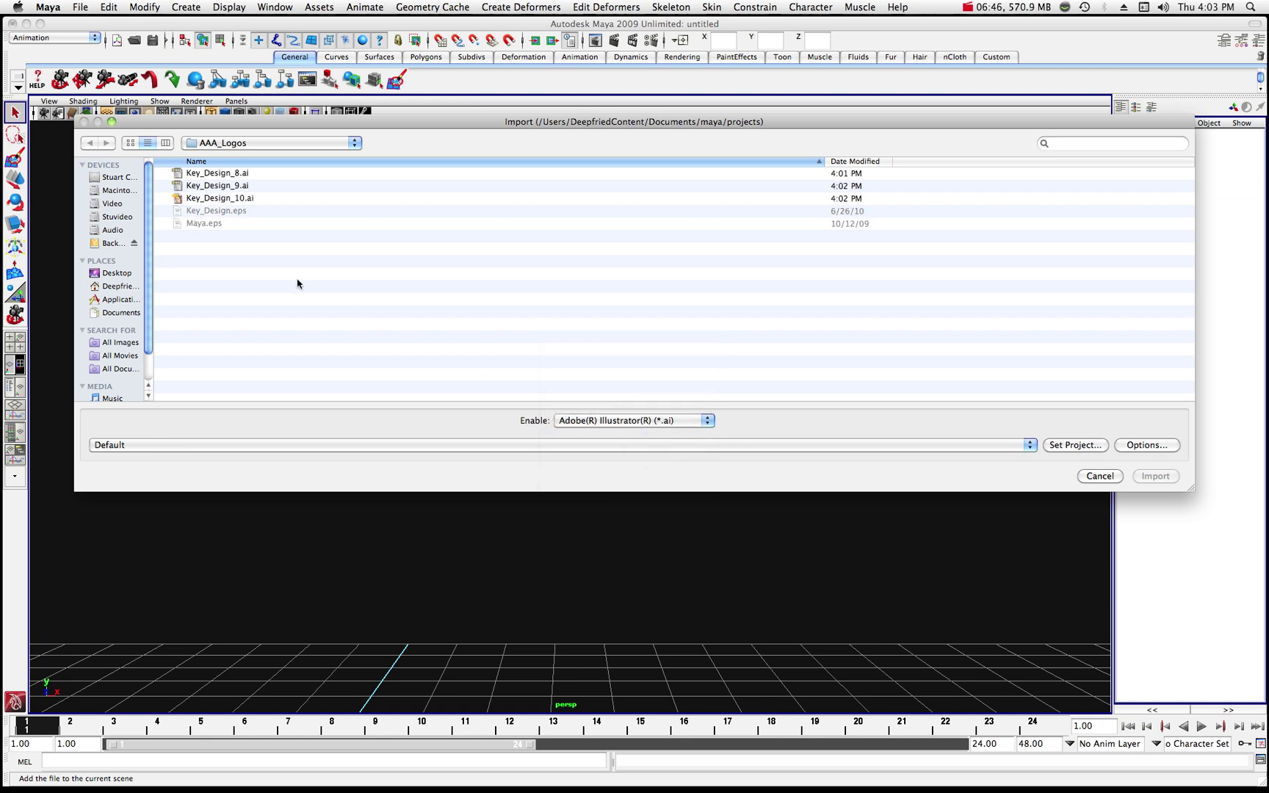
click(228, 185)
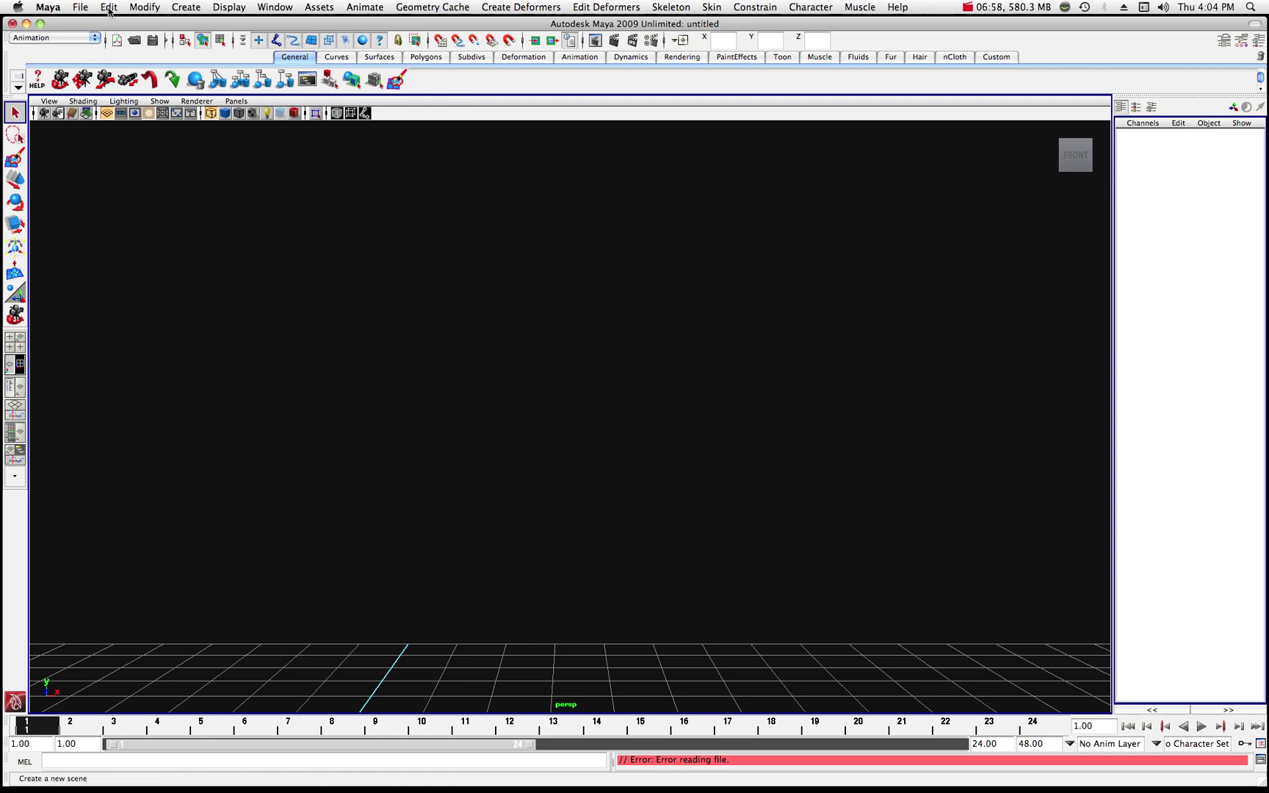
- Import Key_Design_10.ai from AAA_Logos as an Adobe Illustrator (*.ai) file
click(83, 7)
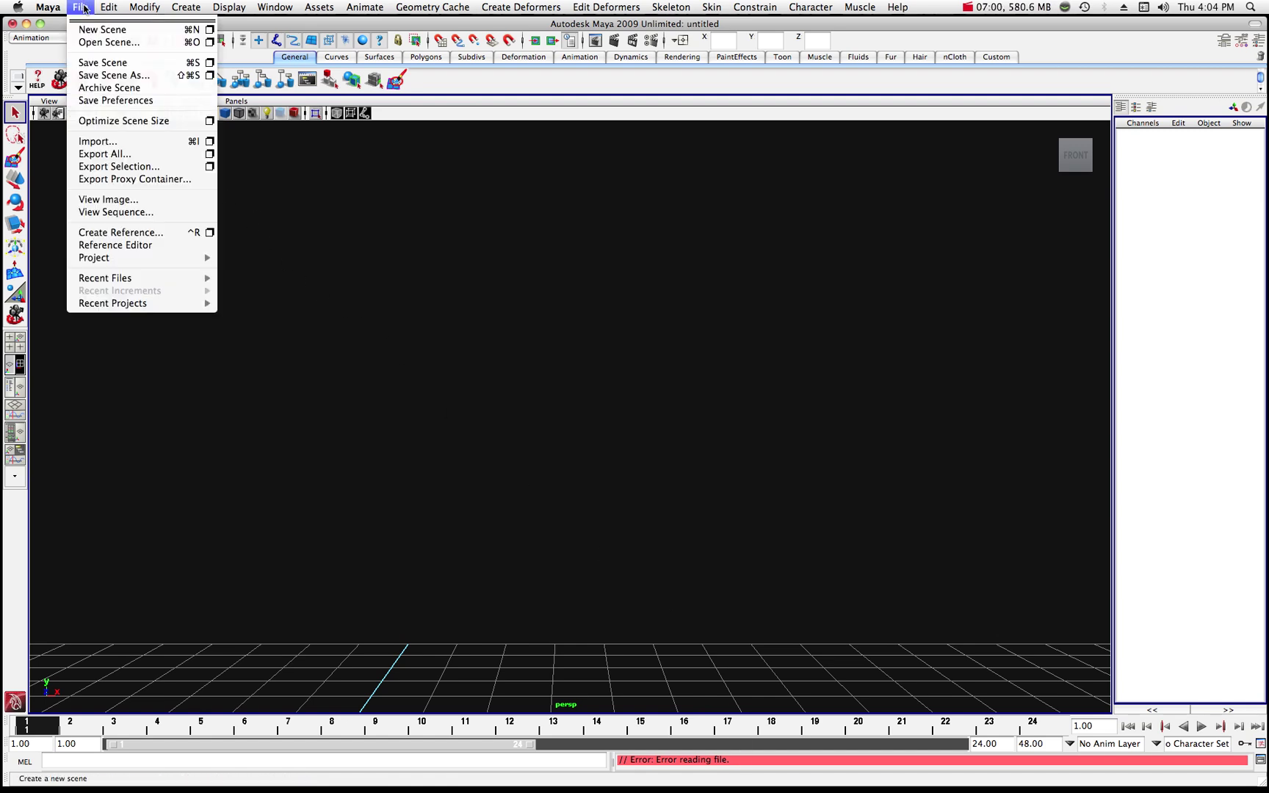
click(89, 142)
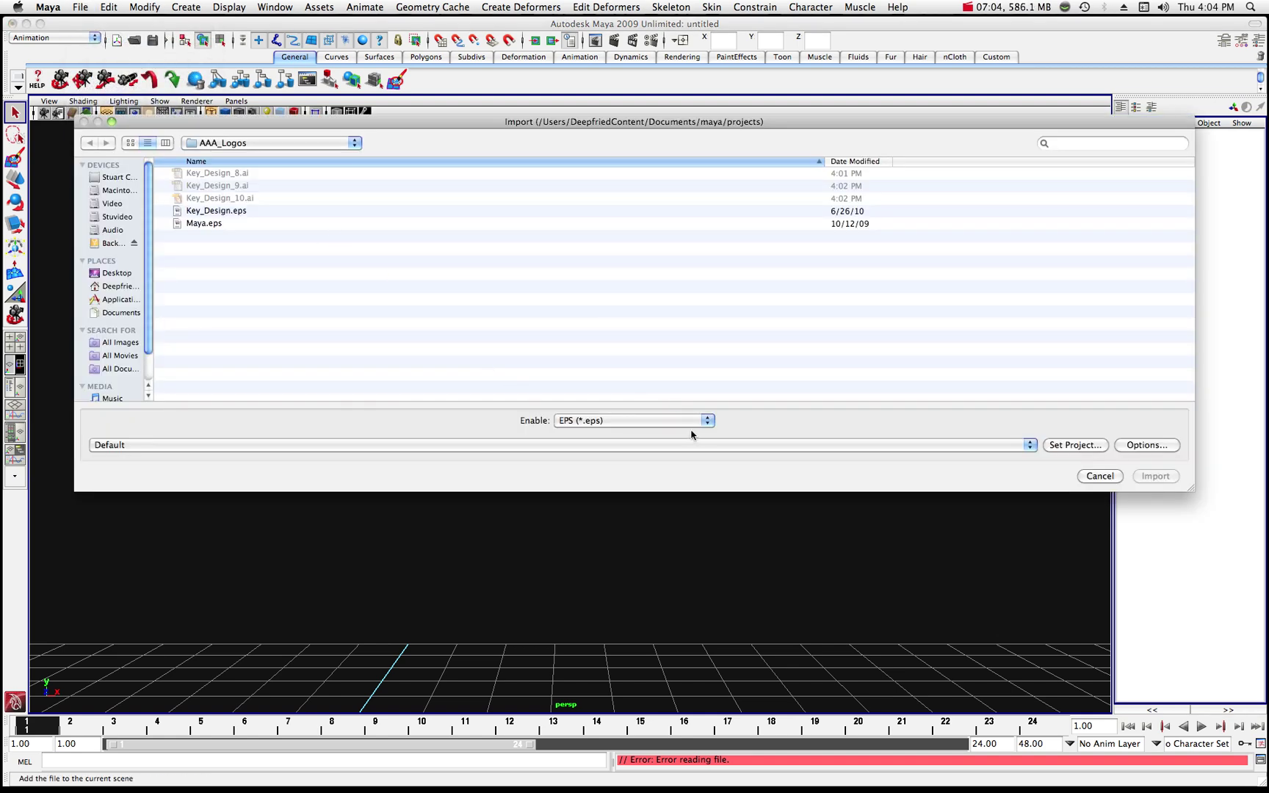
click(707, 421)
click(652, 433)
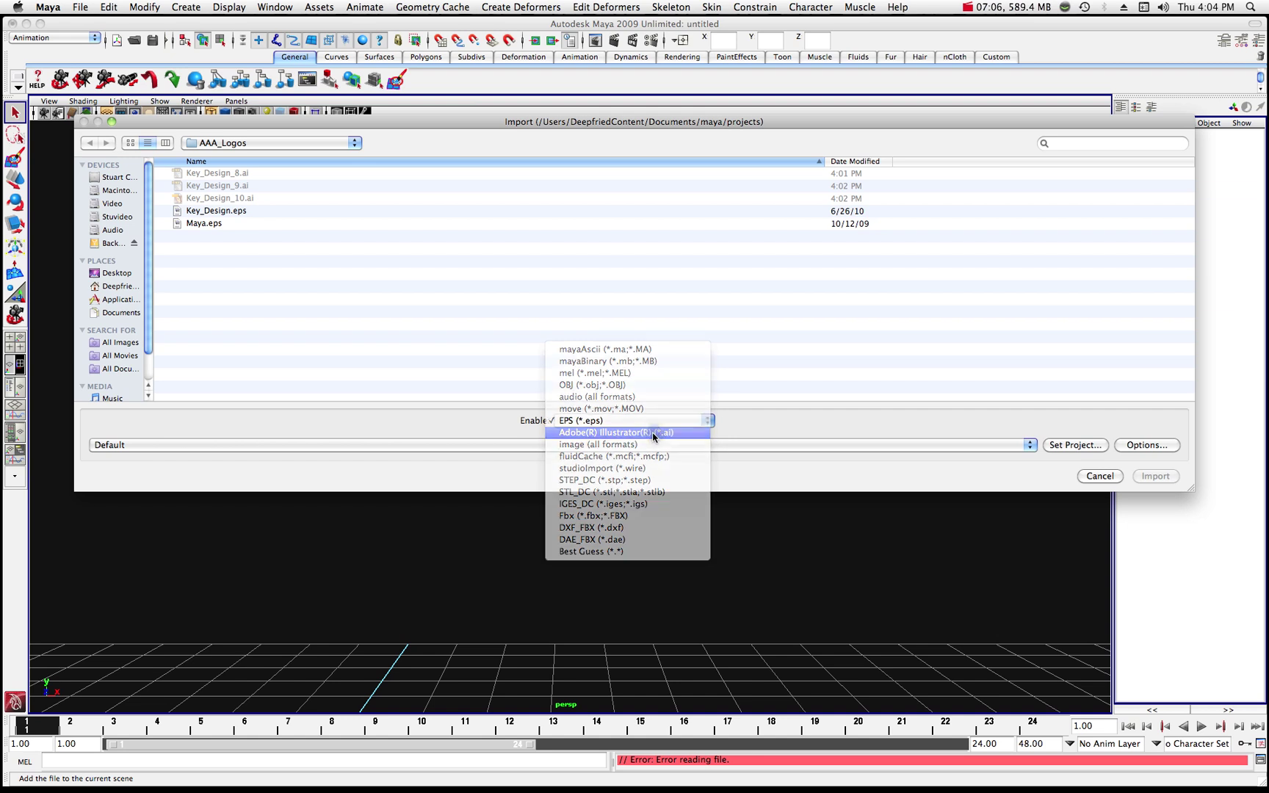
click(233, 198)
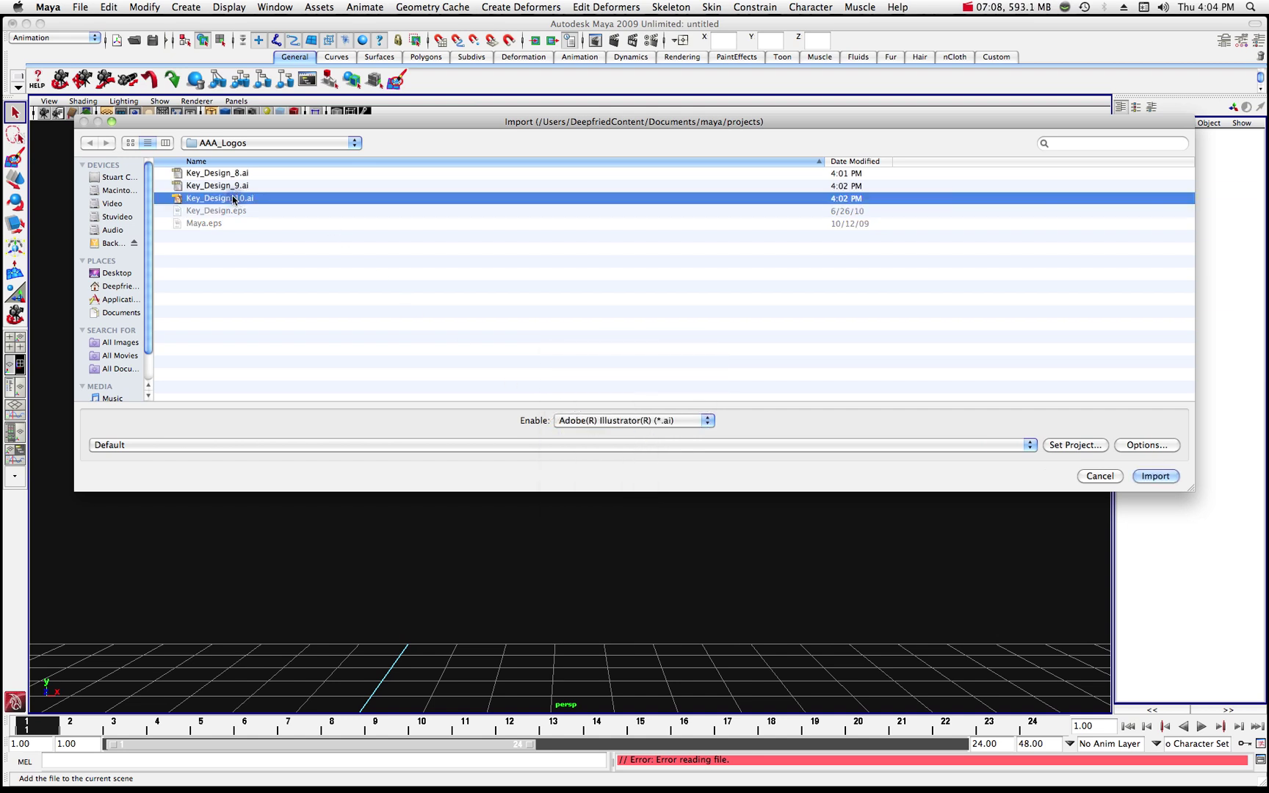
click(1150, 477)
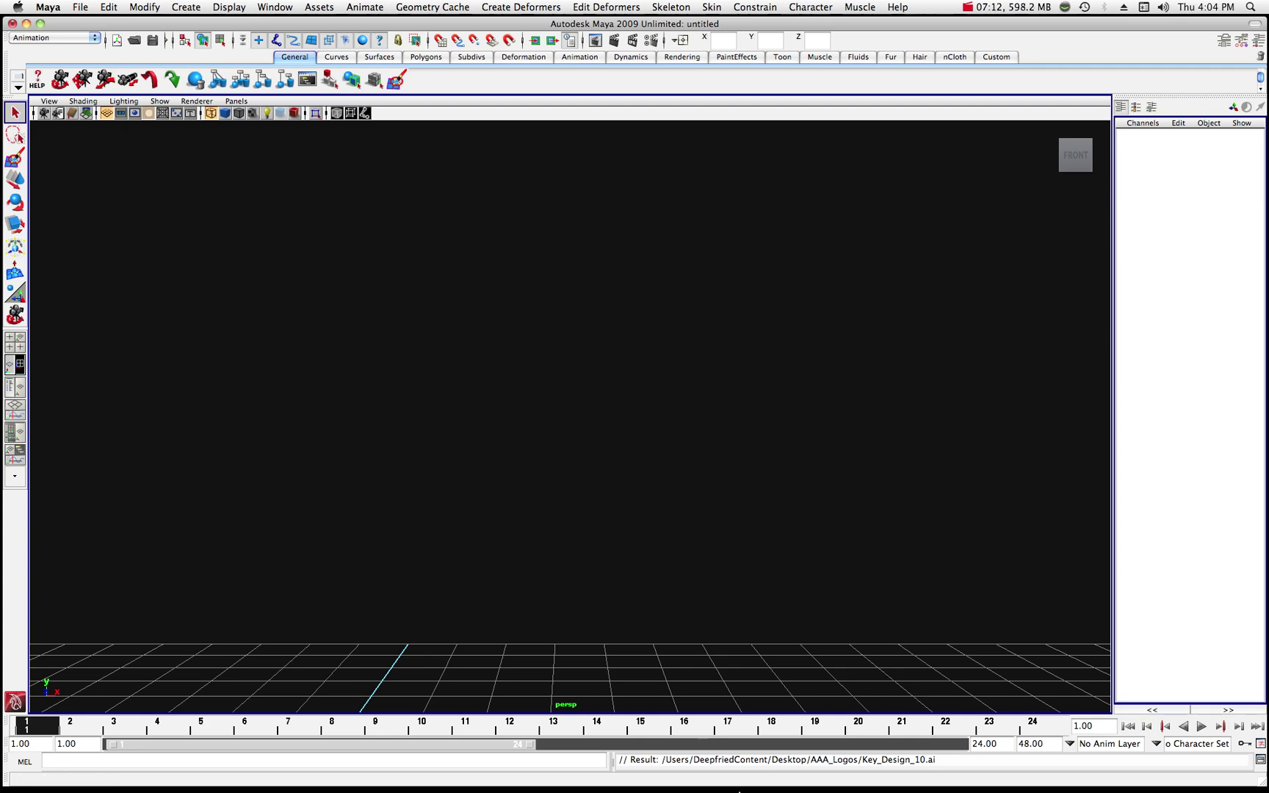
- Frame everything in the perspective view and check the scene for curves from the Illustrator 10 file
click(617, 443)
key(a)
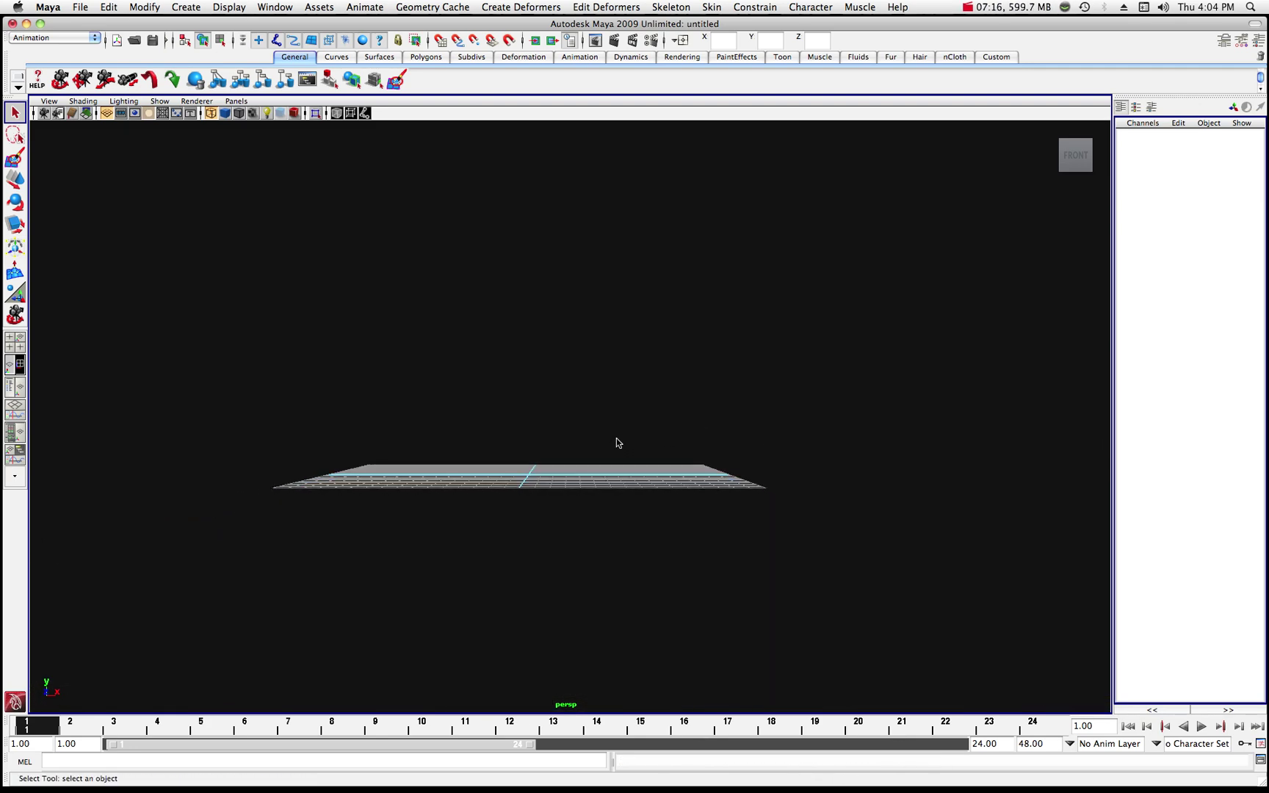
scroll(617, 443, up, 3)
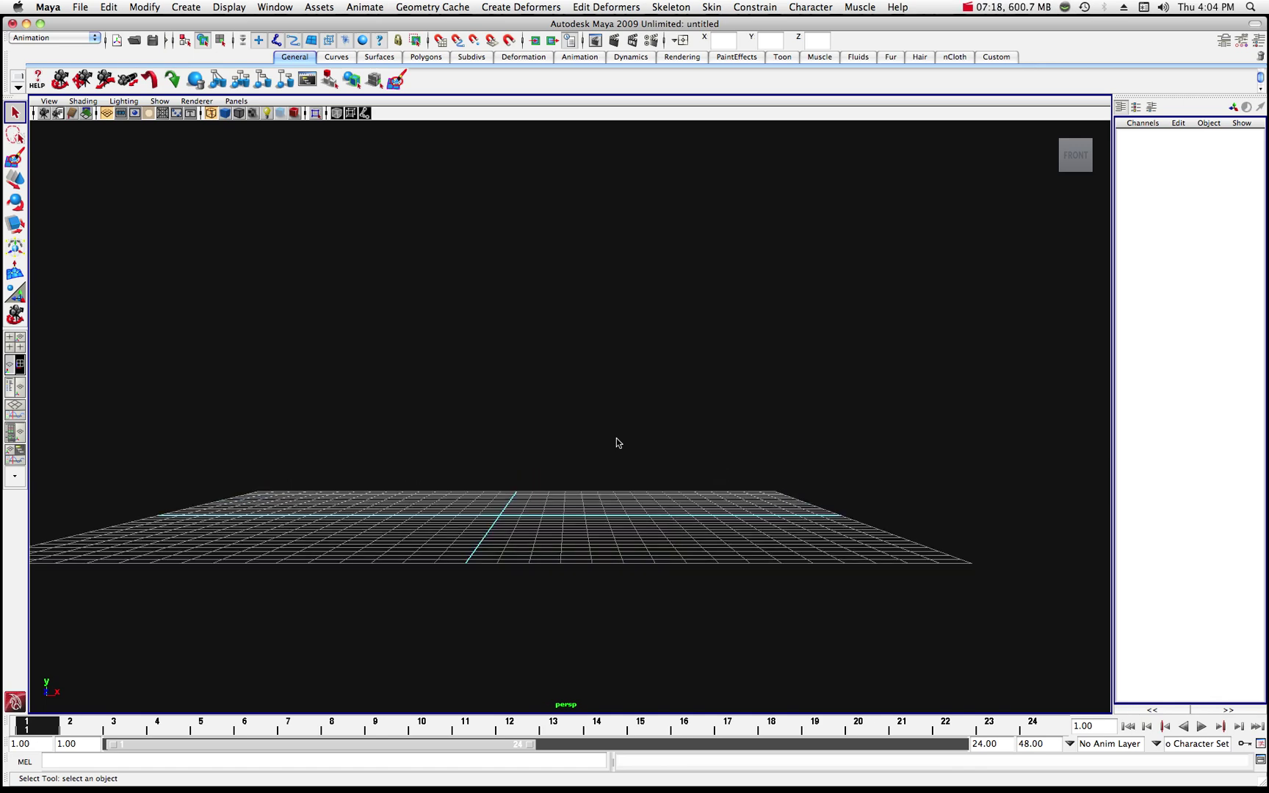
scroll(617, 443, down, 2)
scroll(617, 443, up, 2)
scroll(617, 443, up, 2)
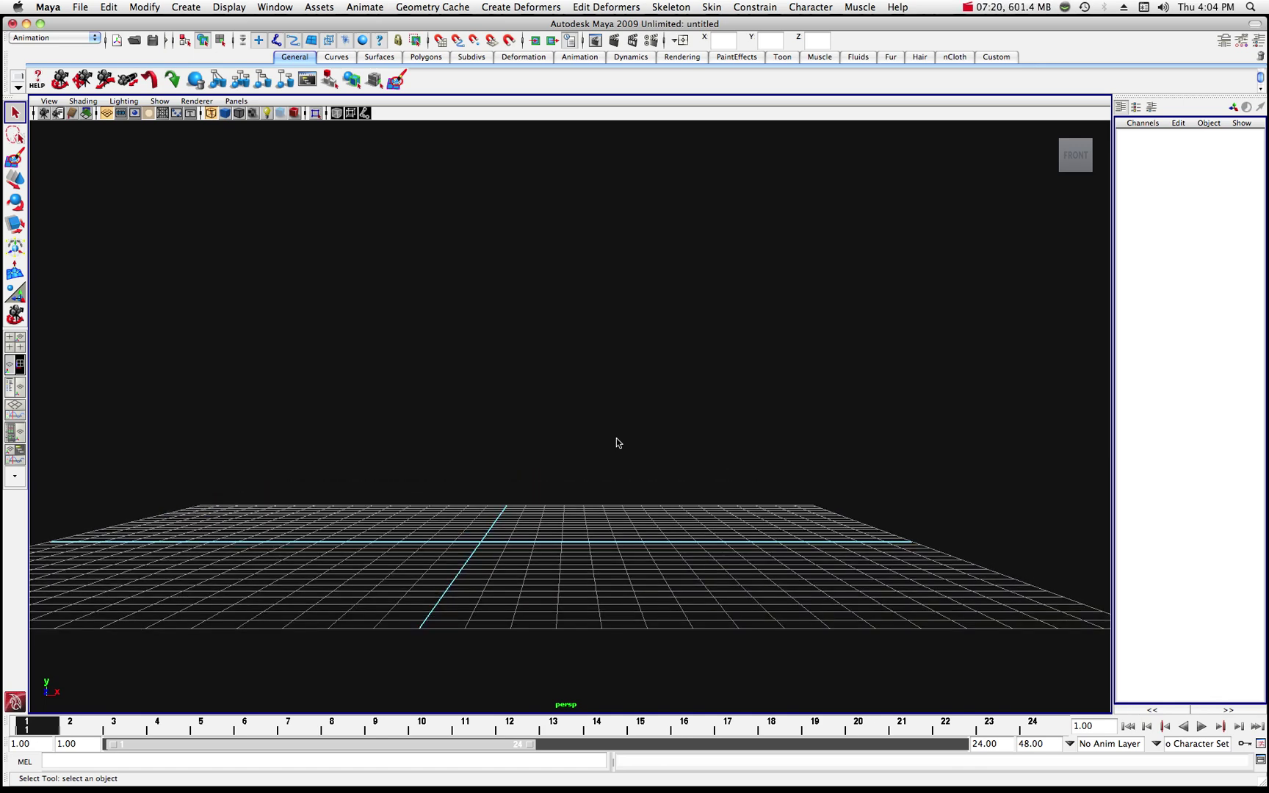
- Open the Outliner to check which objects the scene contains
click(282, 6)
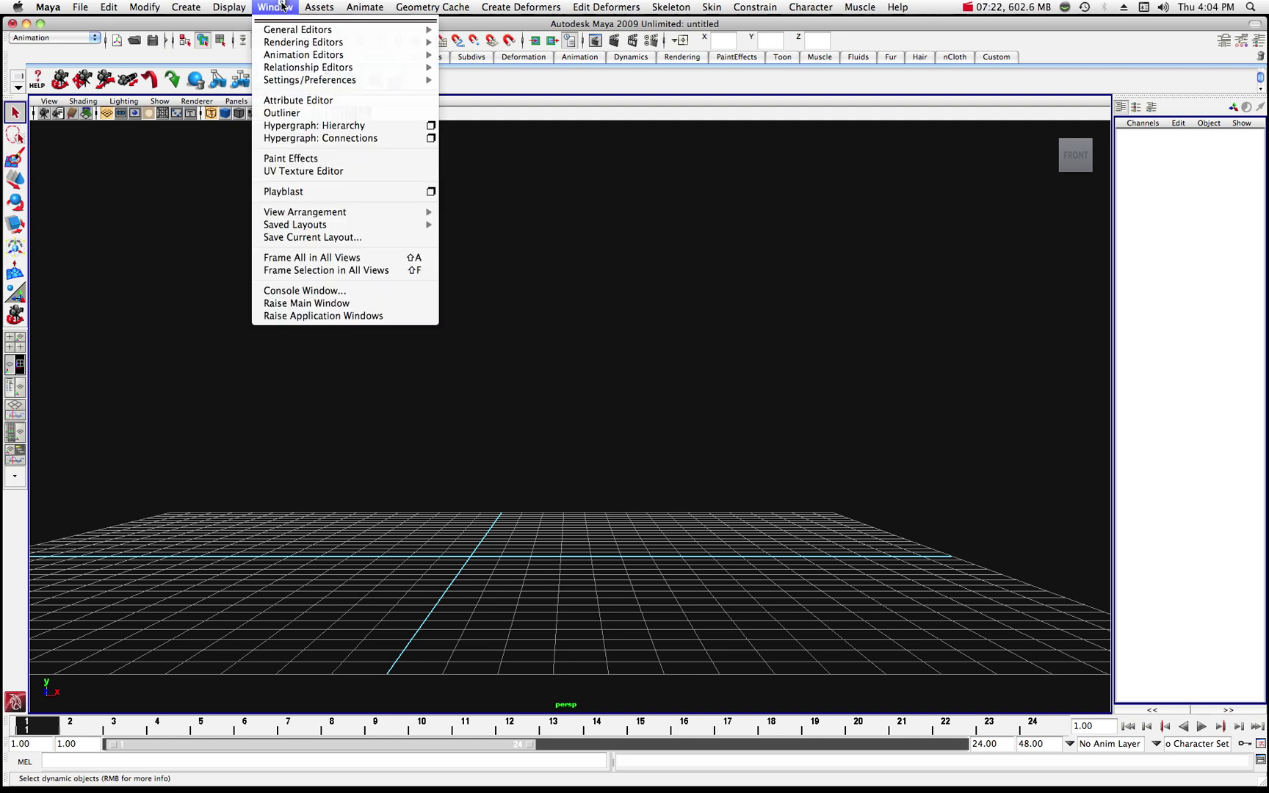
click(289, 112)
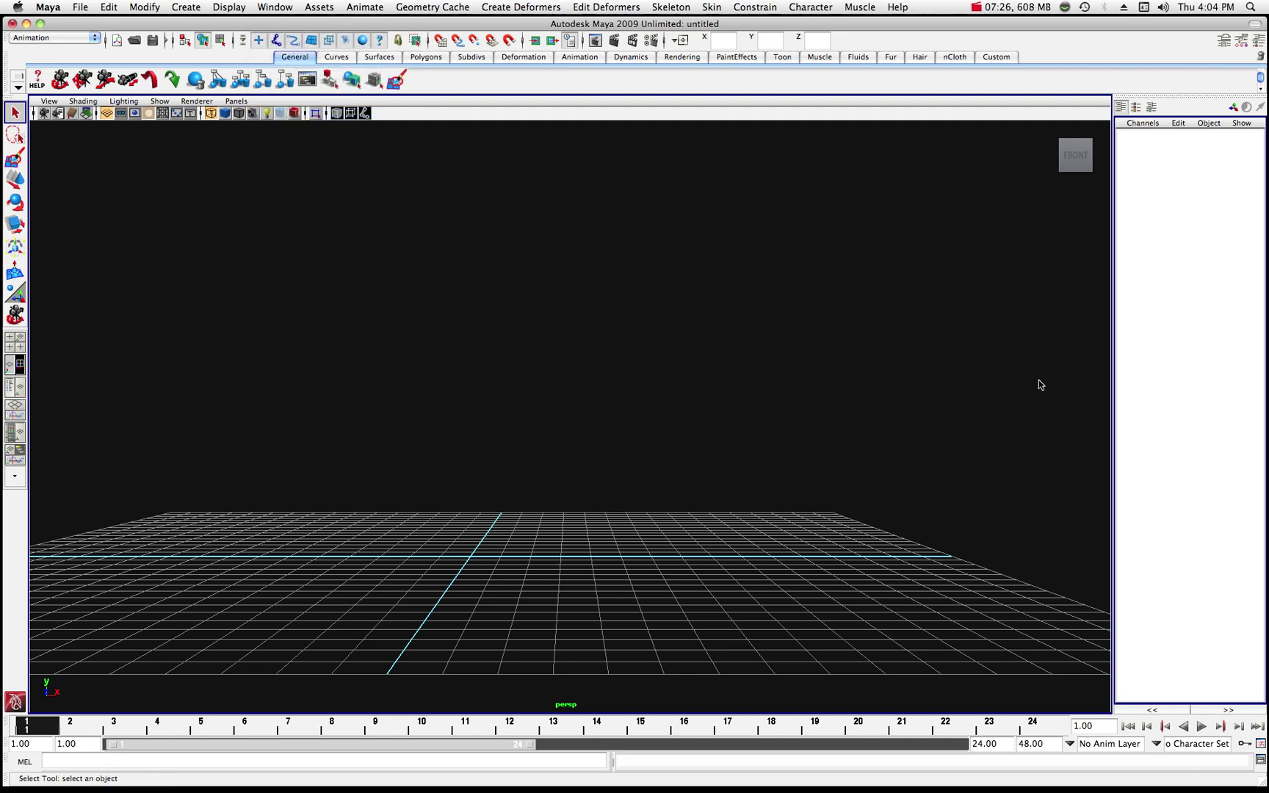
mouse_move(1145, 774)
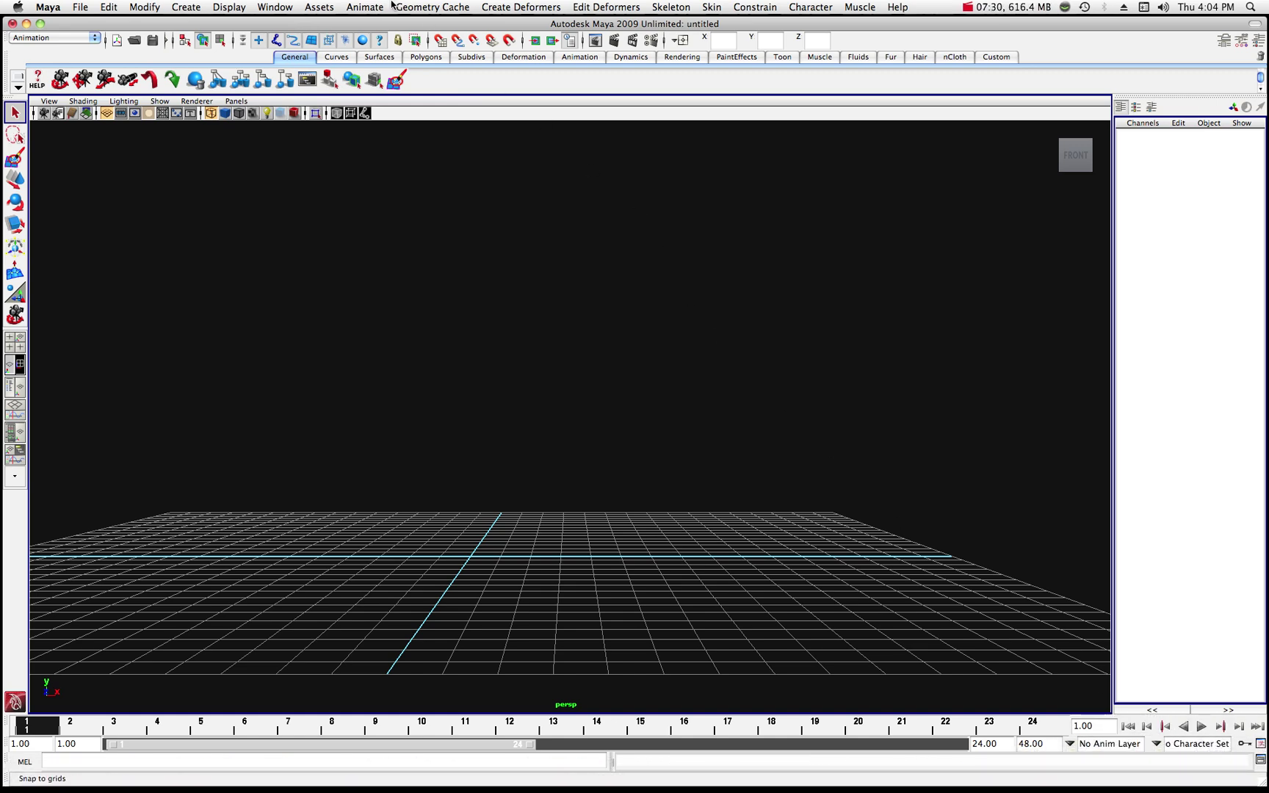
click(263, 7)
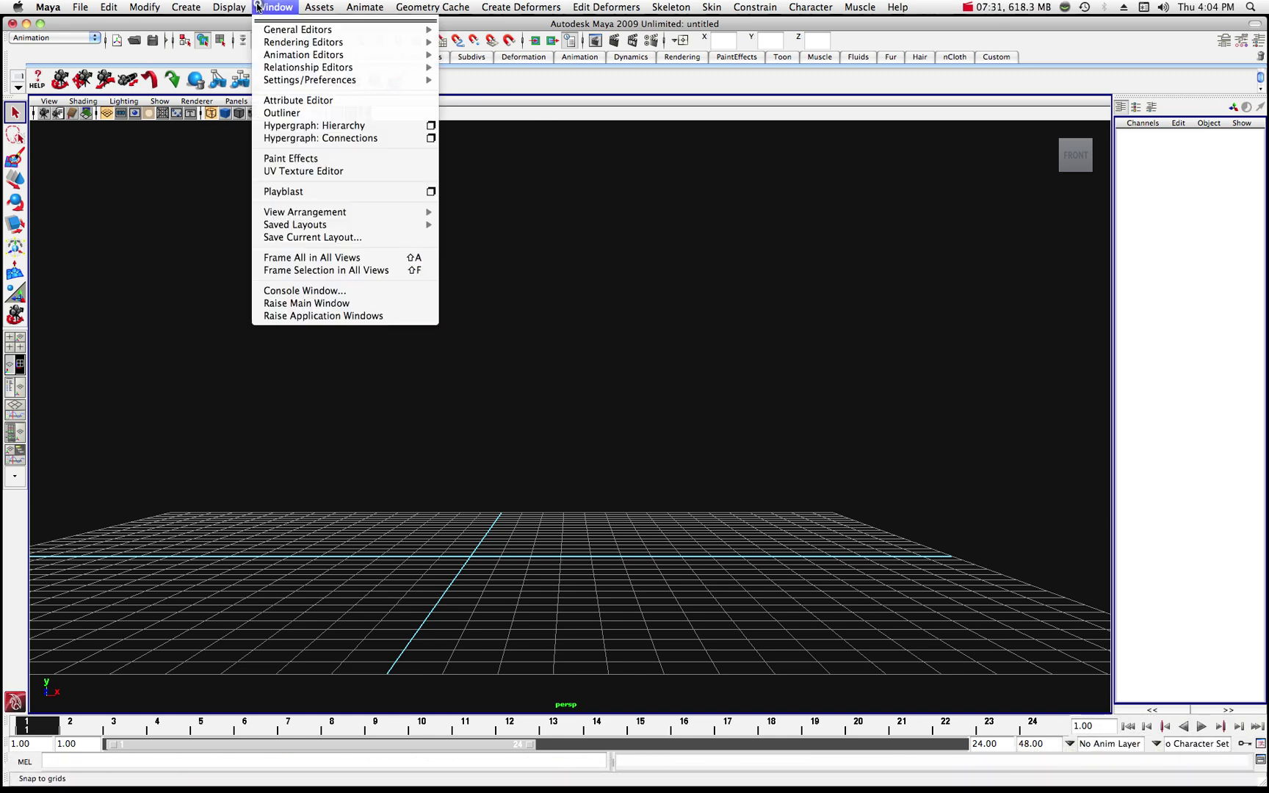
click(276, 115)
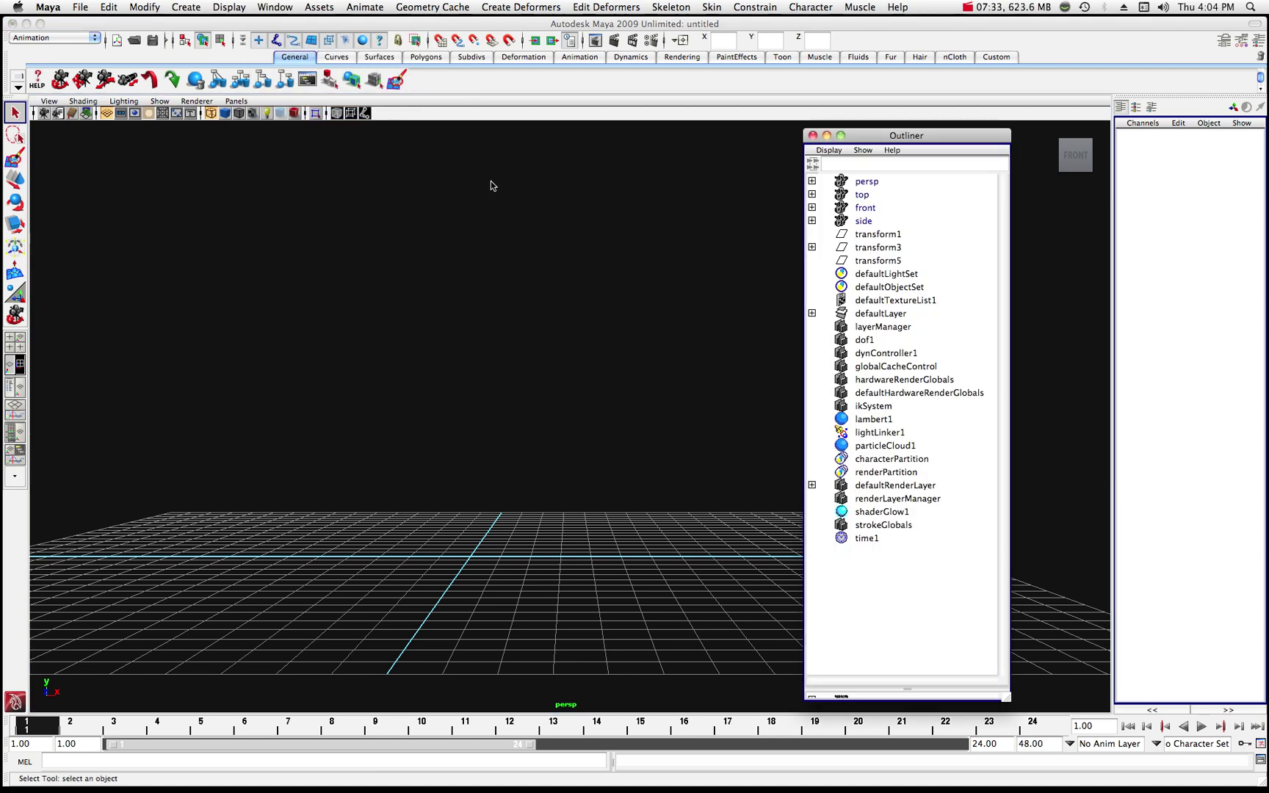
- Delete transform1, transform3 with its child nodes, and transform5 from the scene, and close the Outliner
click(867, 236)
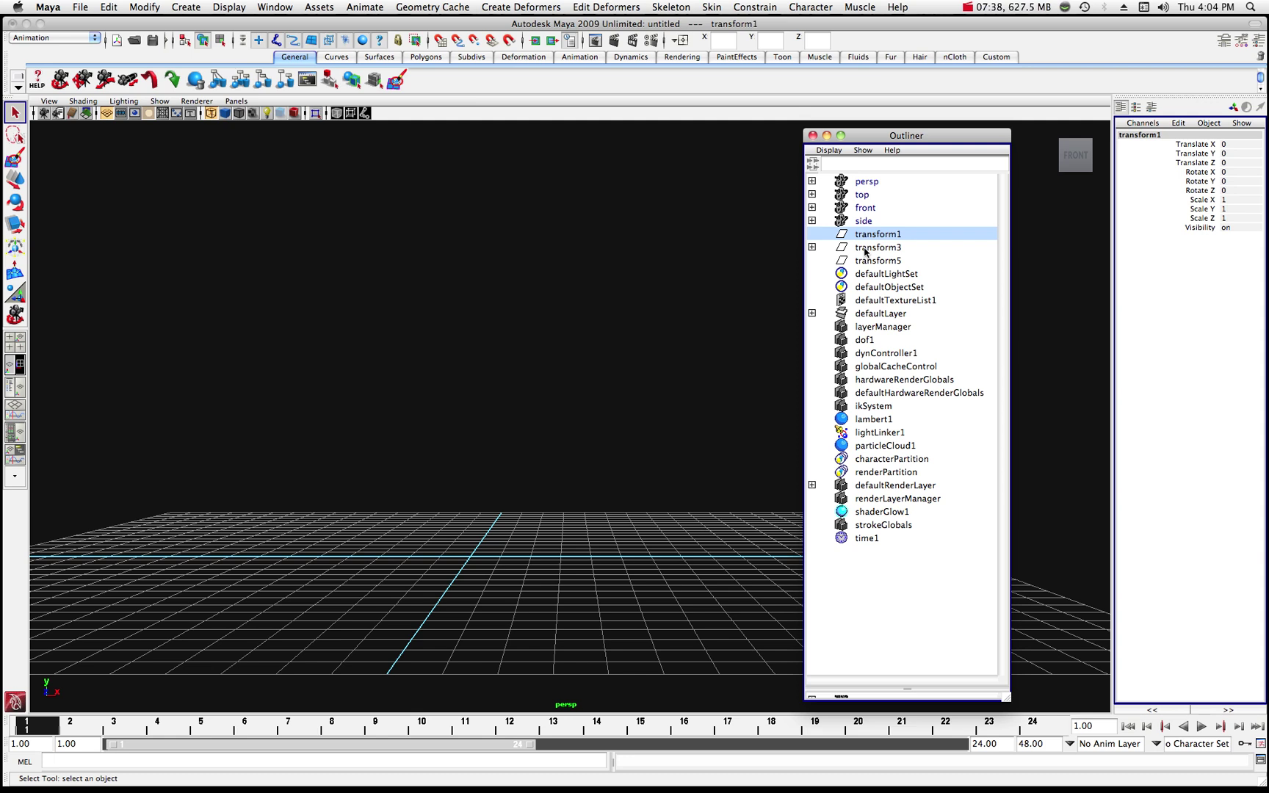
click(812, 247)
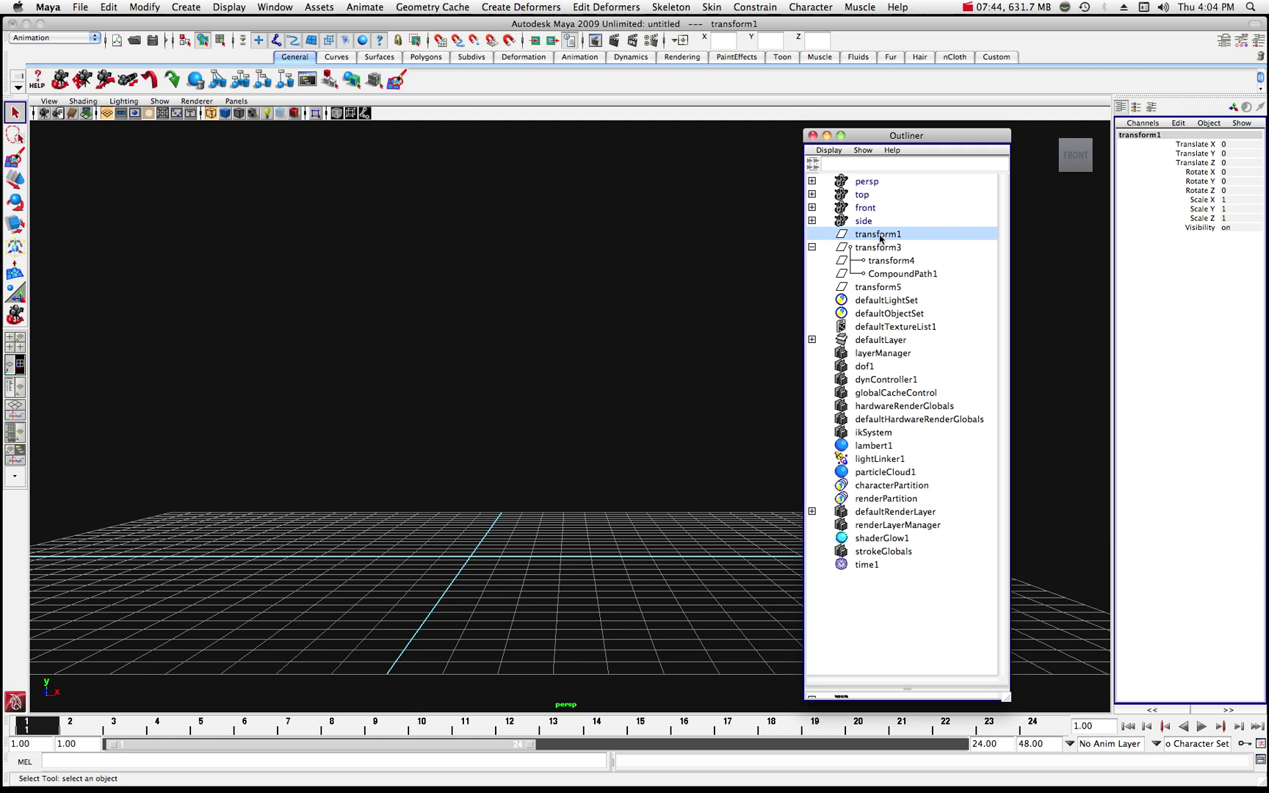
shift+click(877, 287)
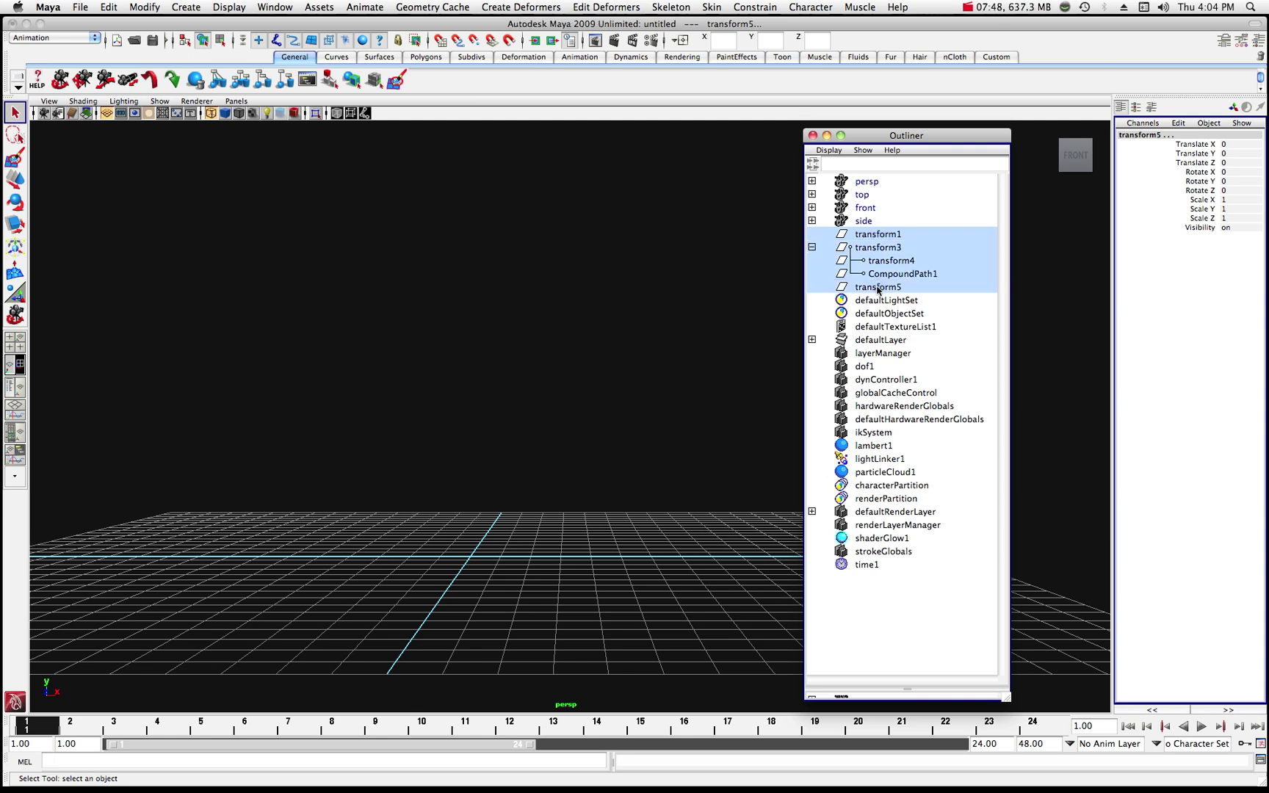
key(Delete)
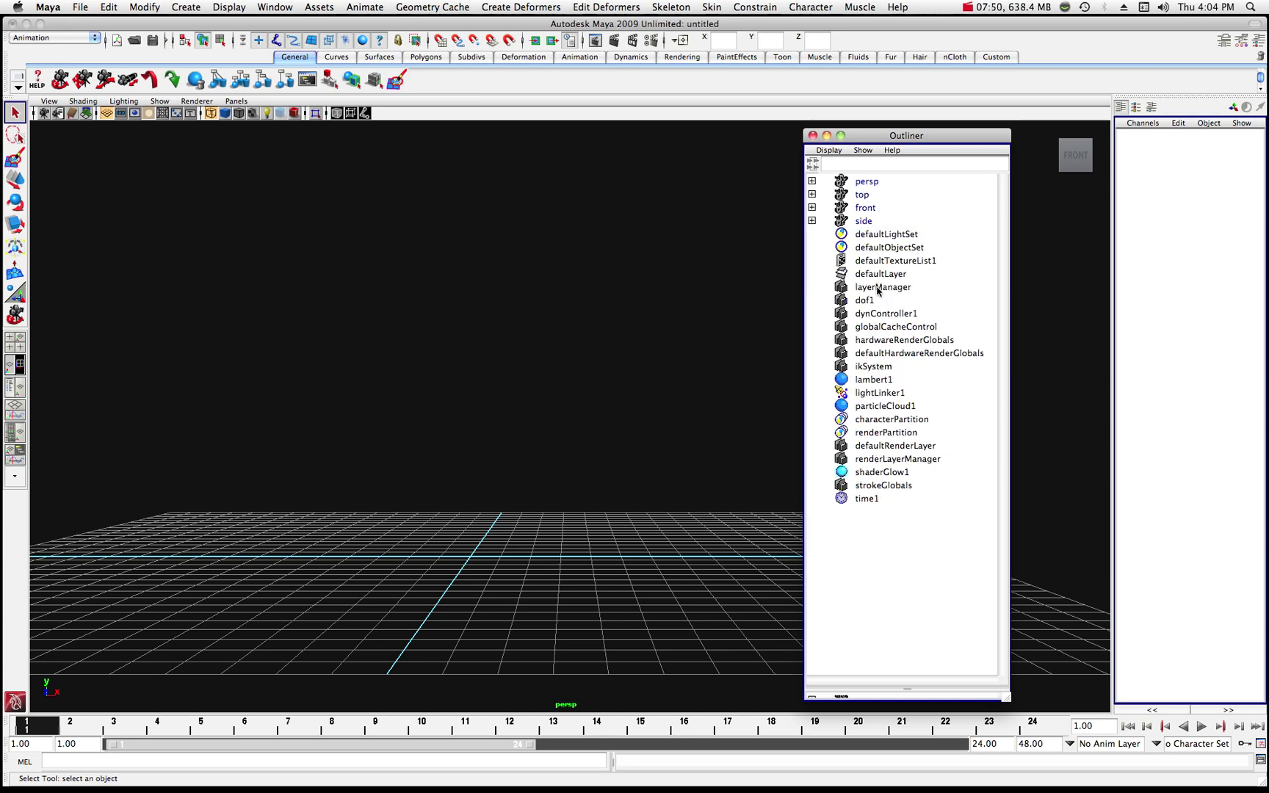
click(827, 136)
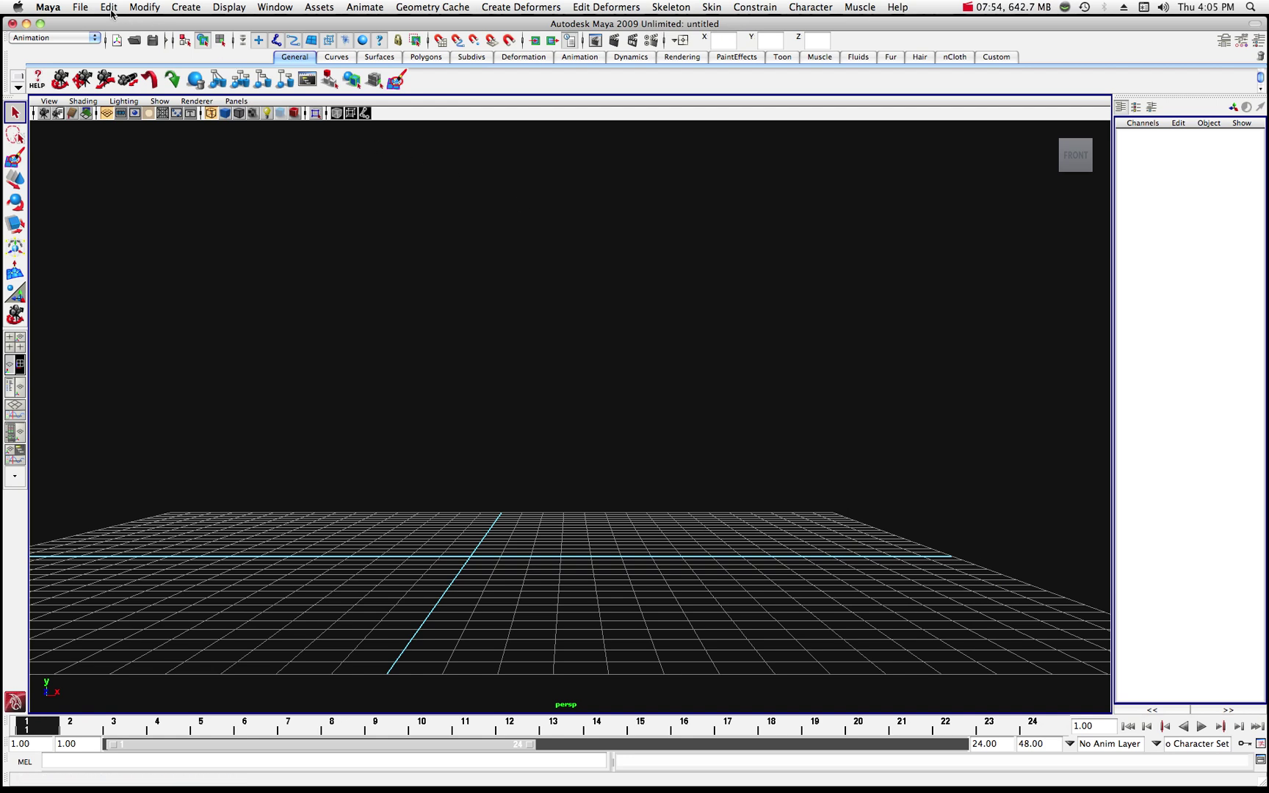
- Import Key_Design_8.ai from AAA_Logos as an Adobe Illustrator (*.ai) file
click(74, 10)
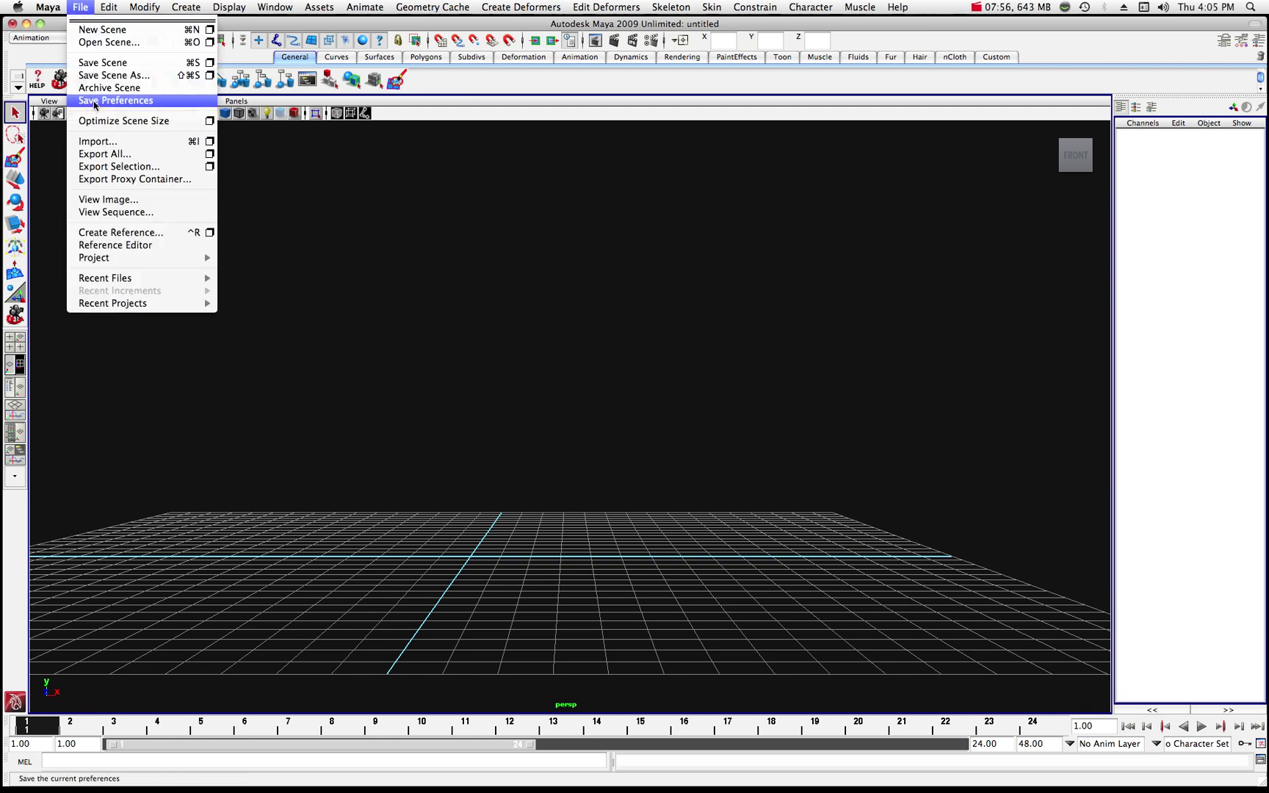
click(124, 148)
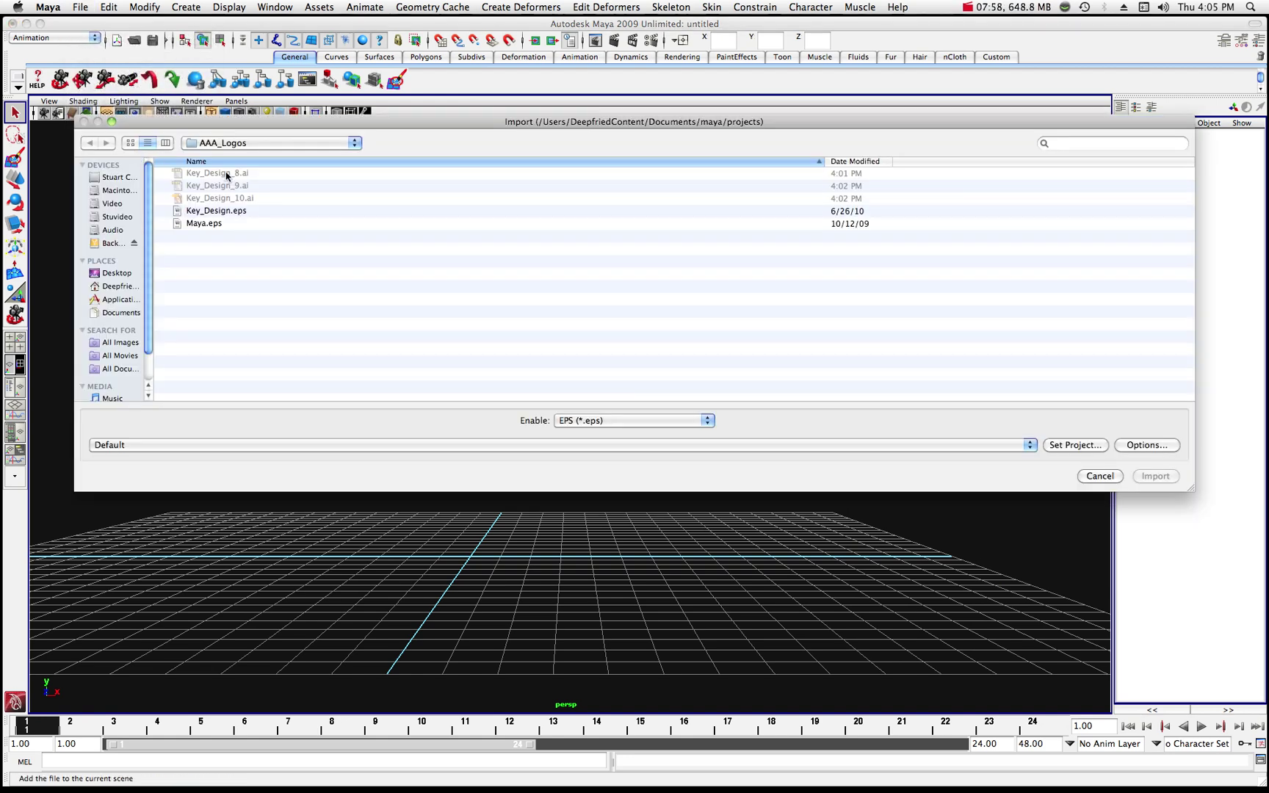
click(706, 422)
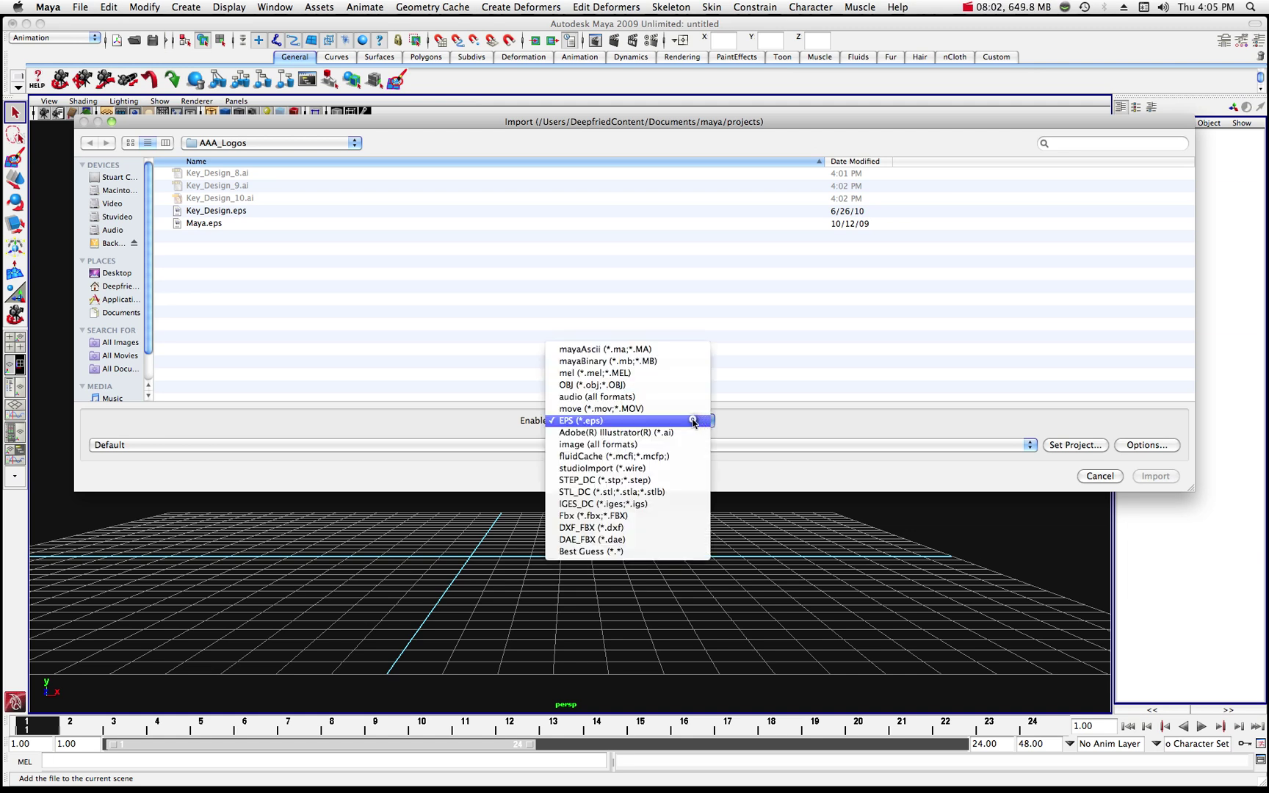
click(639, 434)
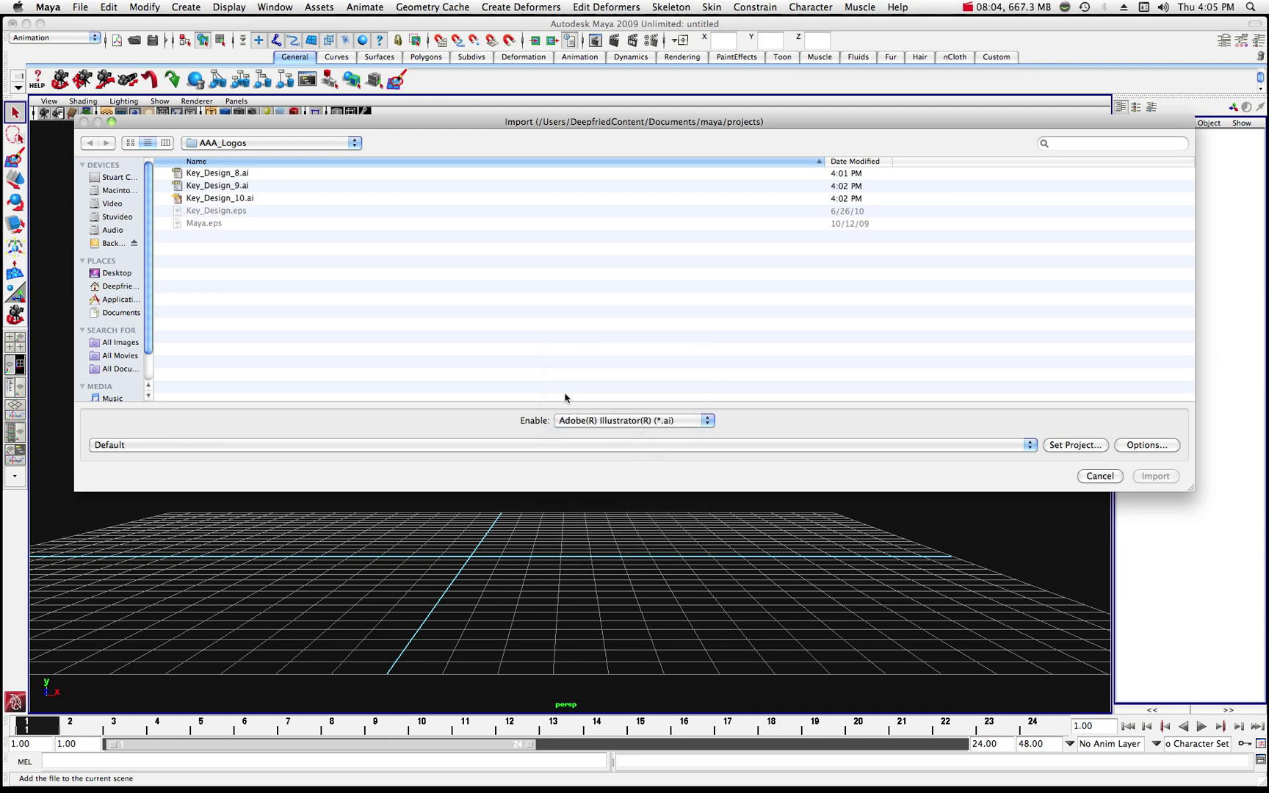
click(237, 175)
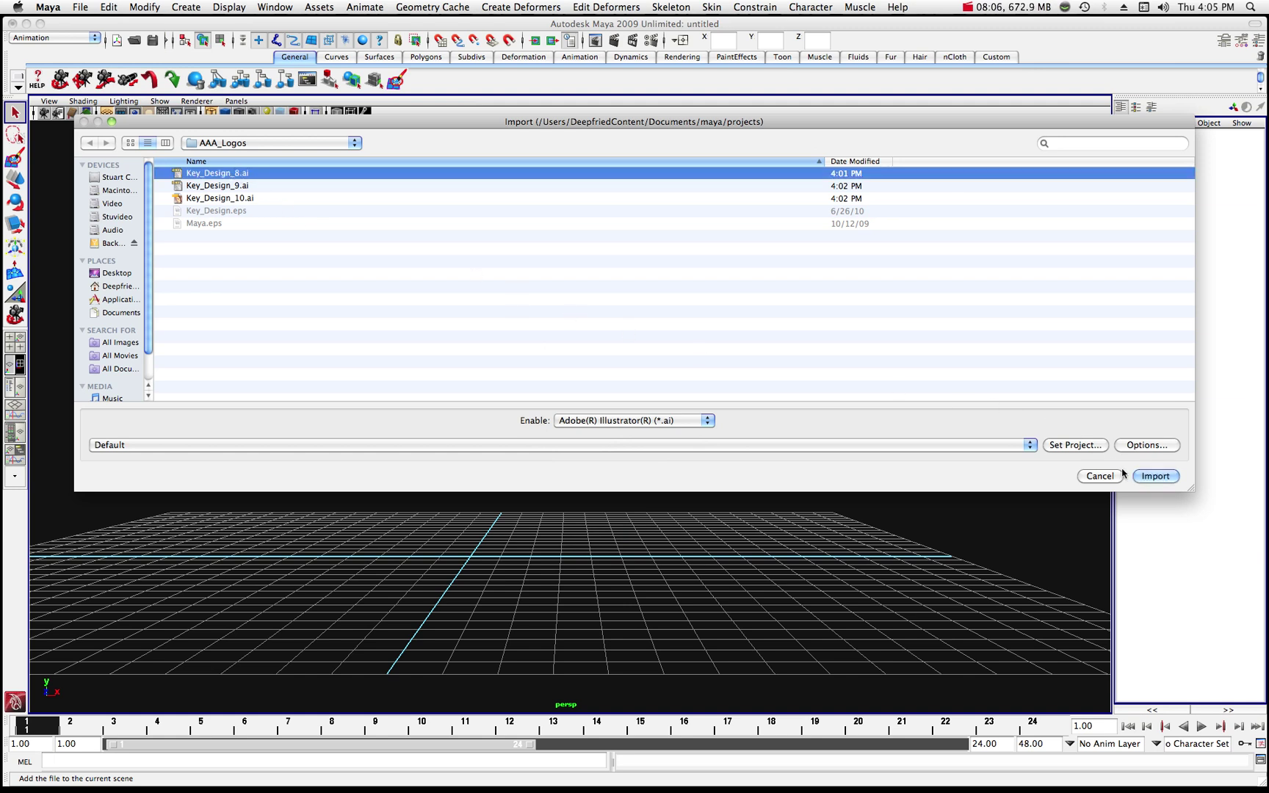
click(1156, 476)
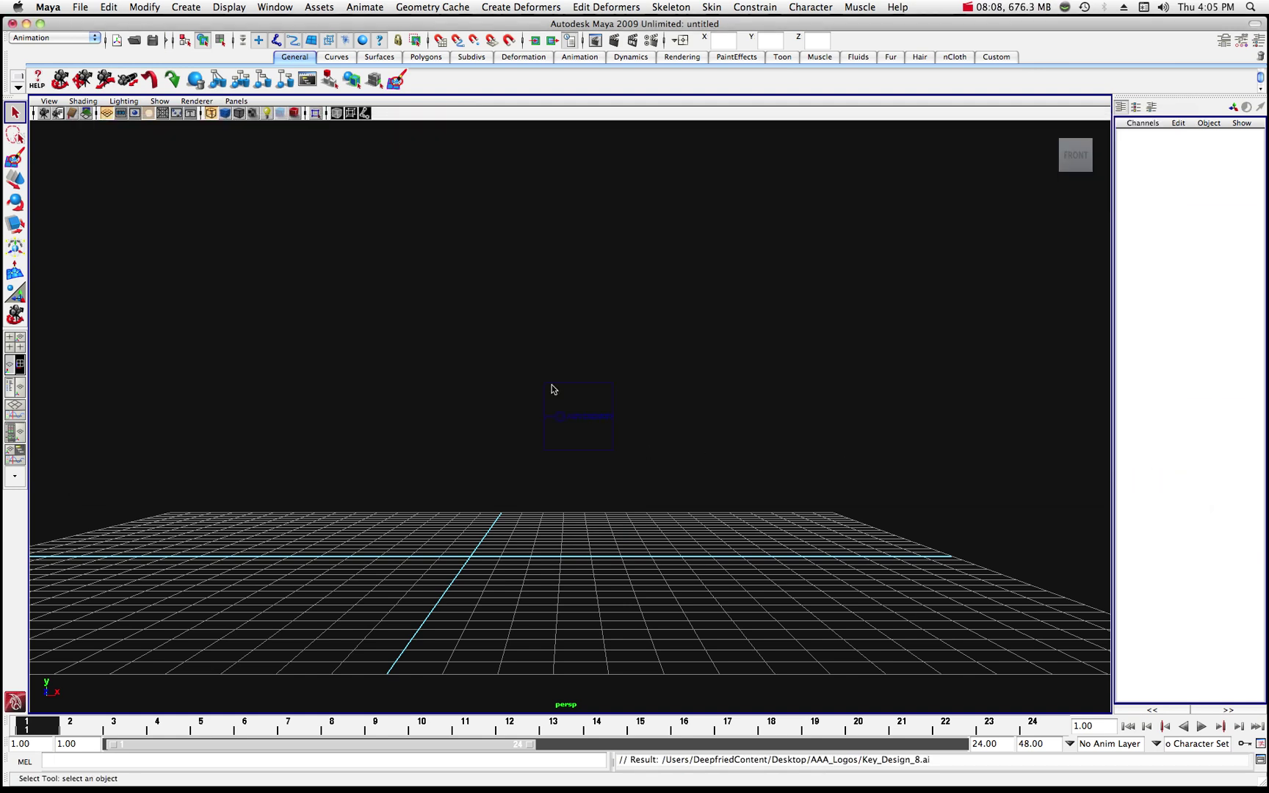
- Frame all the imported Key Design logo curves for inspection, and delete them from the scene
drag(490, 345, 716, 490)
key(f)
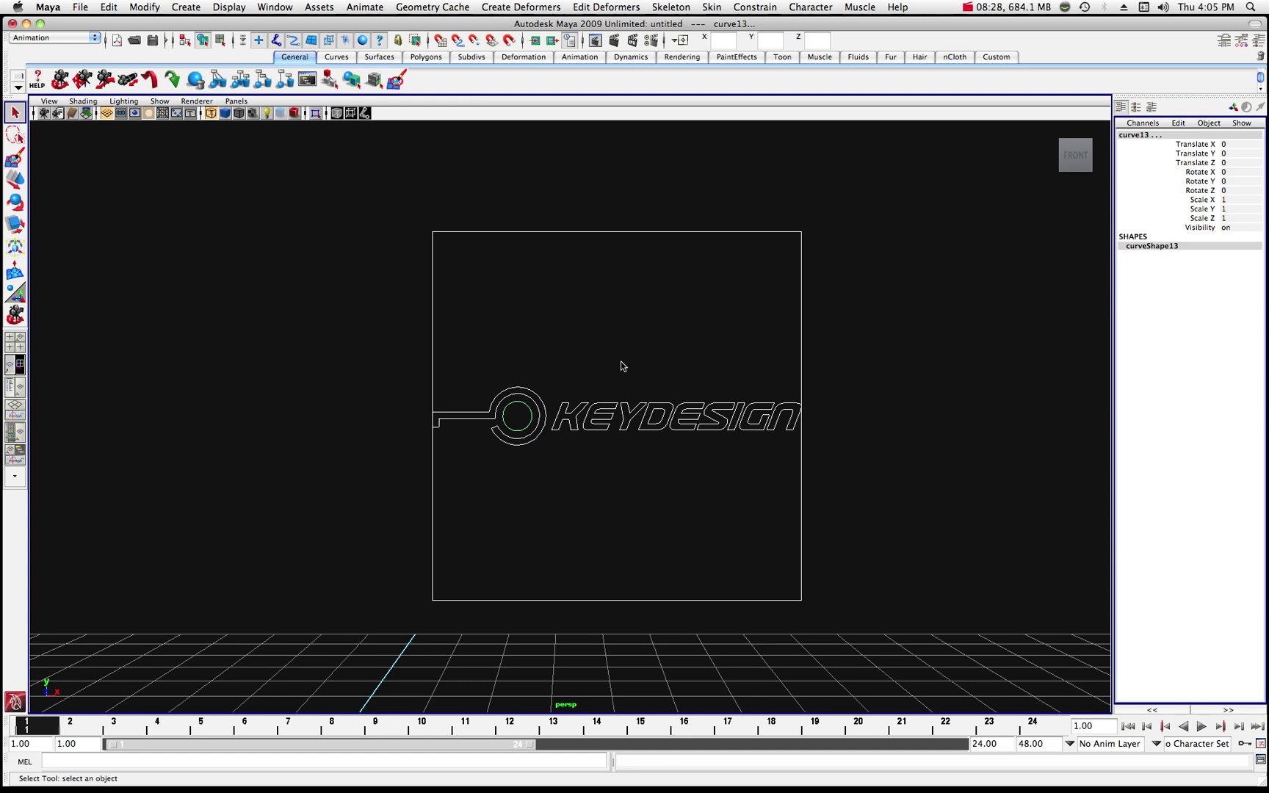
key(Delete)
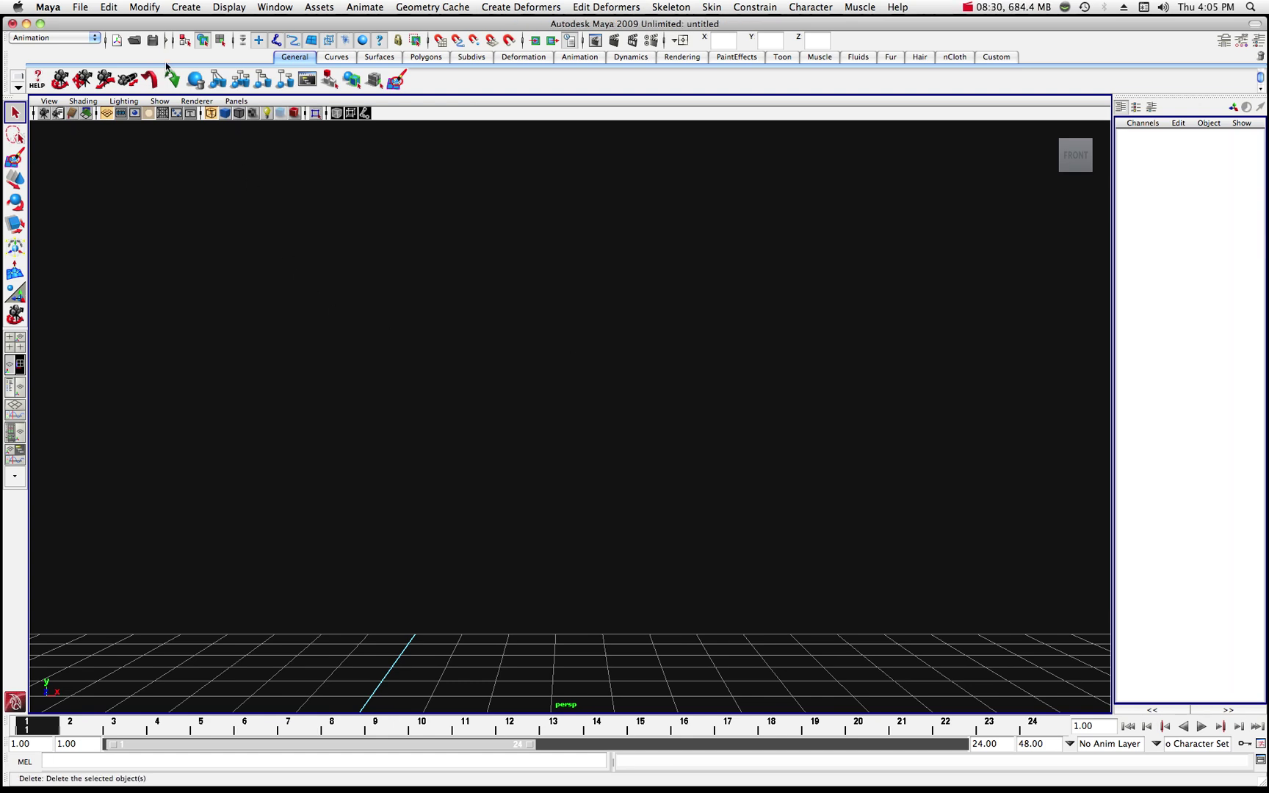
- Import Maya.eps from AAA_Logos as an EPS (*.eps) file and frame all its curves in the front-facing perspective view
click(86, 7)
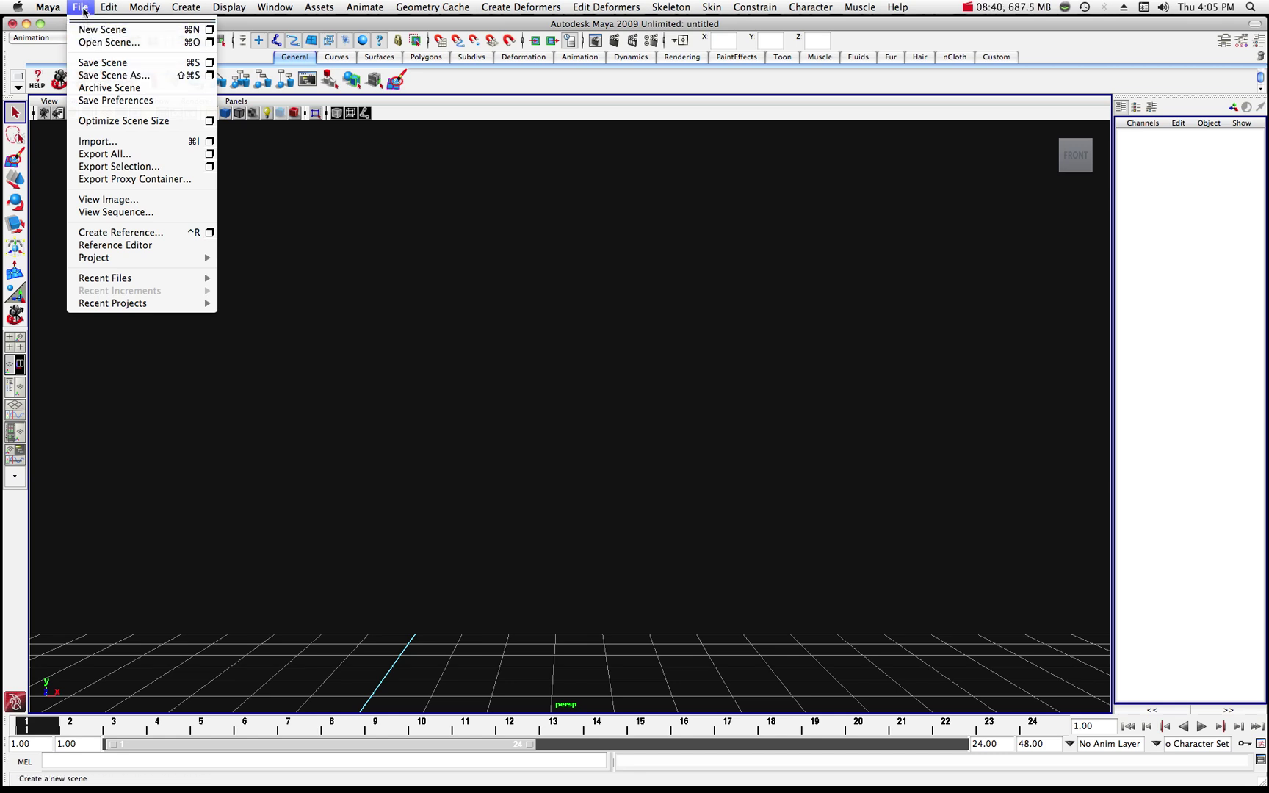
click(94, 141)
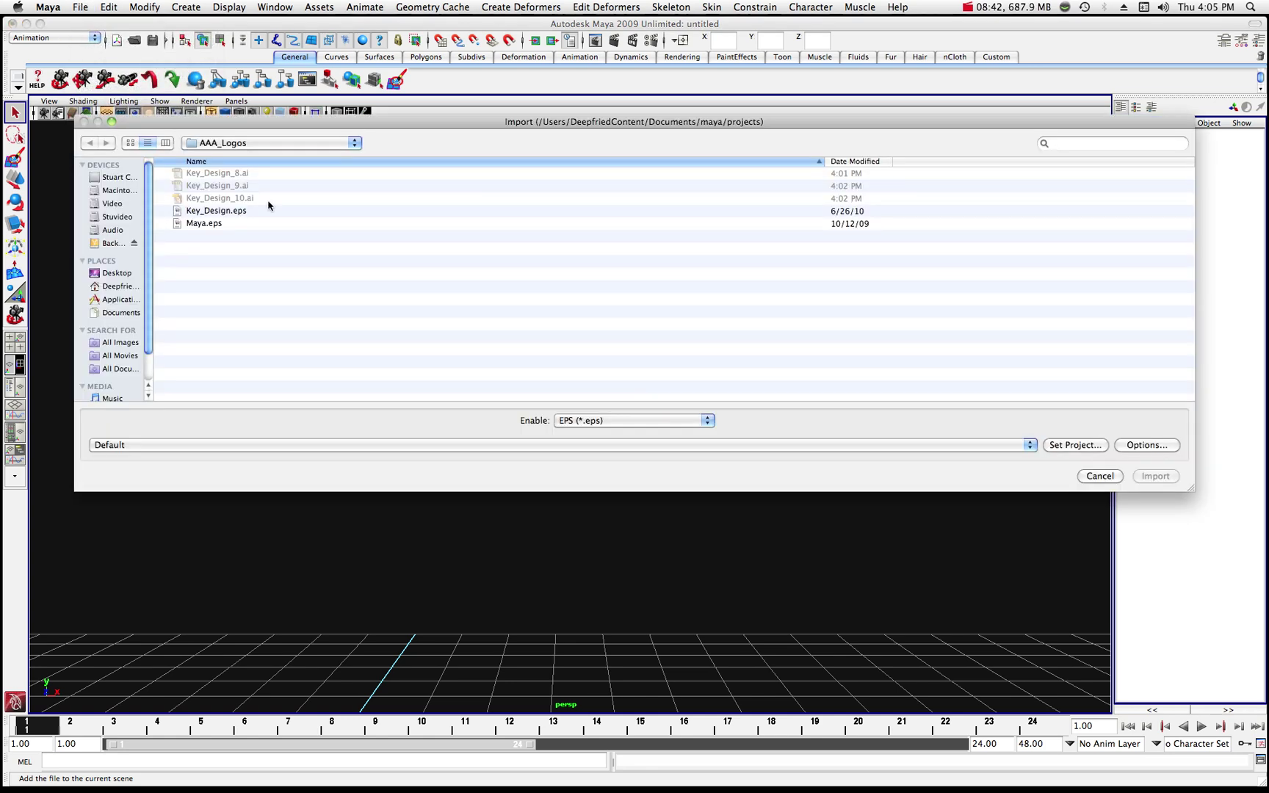
click(204, 224)
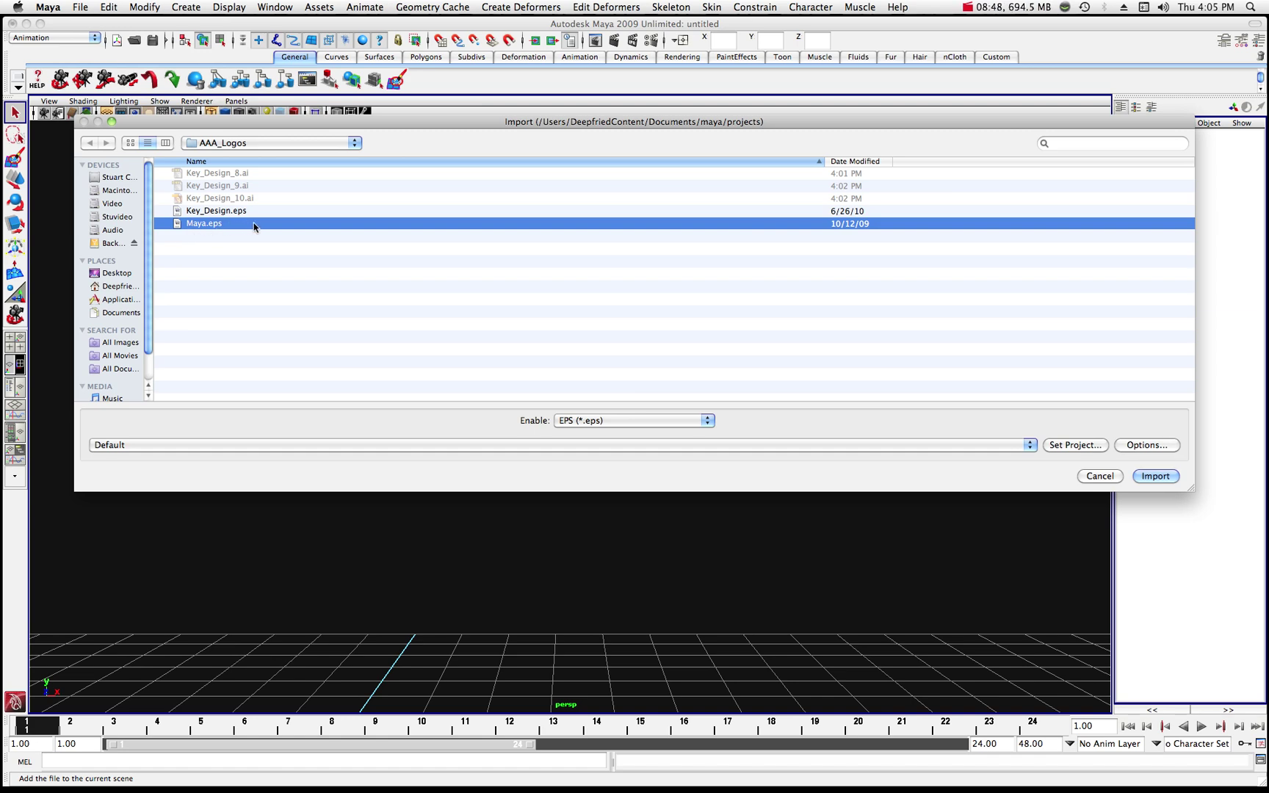
click(1156, 476)
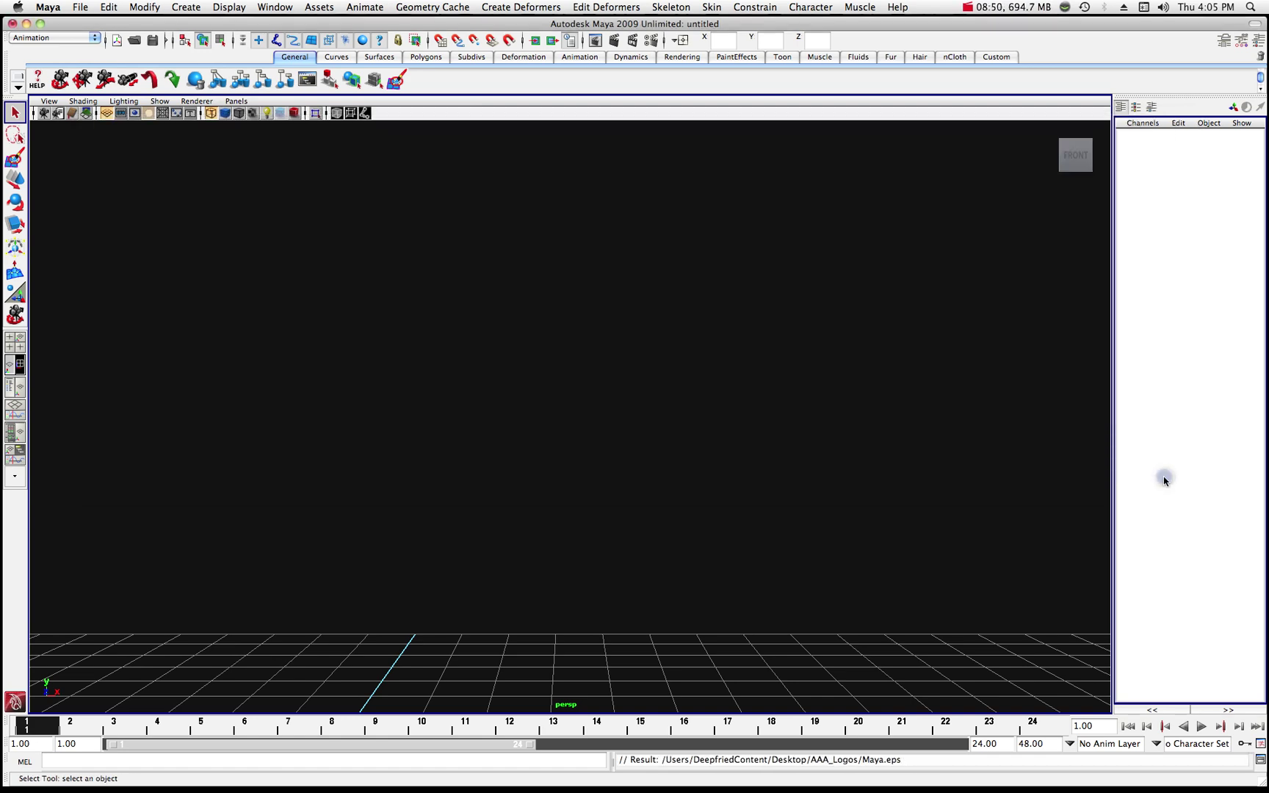
scroll(699, 408, down, 10)
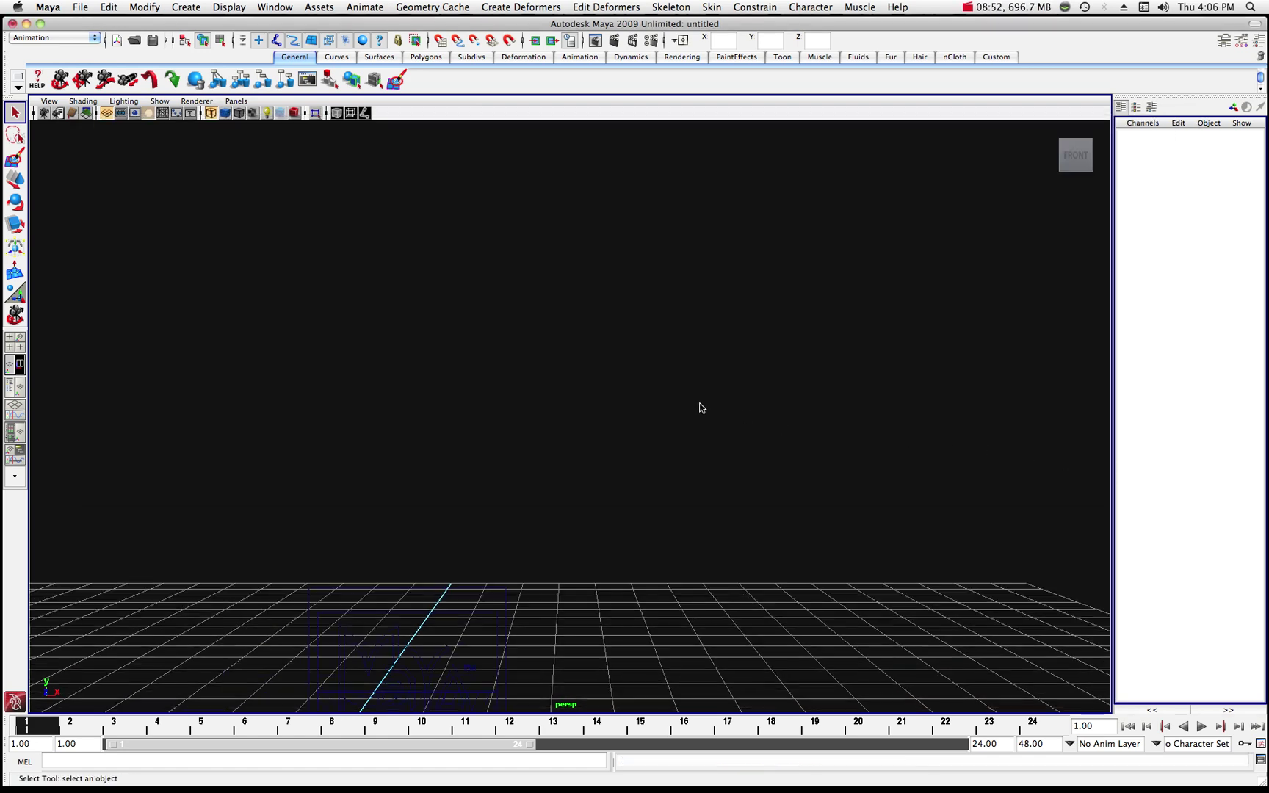
scroll(699, 407, down, 6)
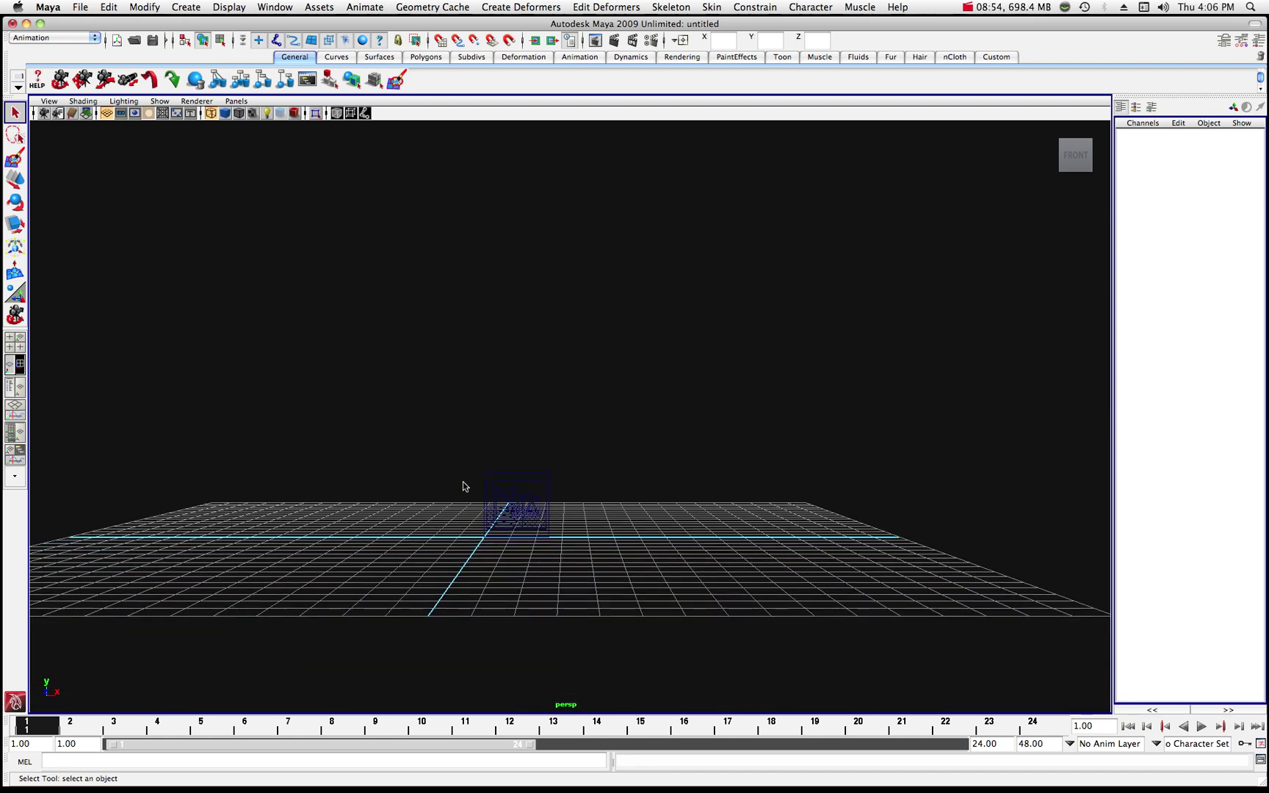
drag(437, 475, 583, 541)
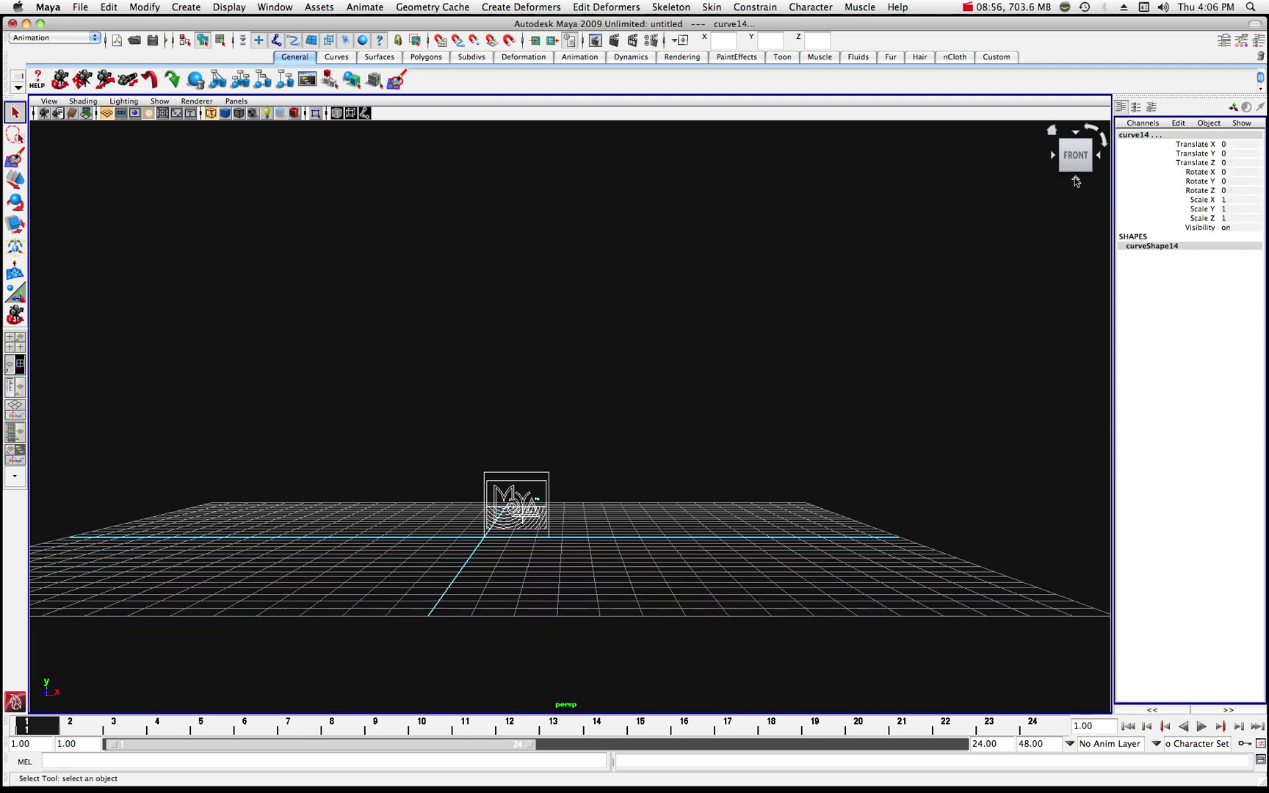
click(1074, 156)
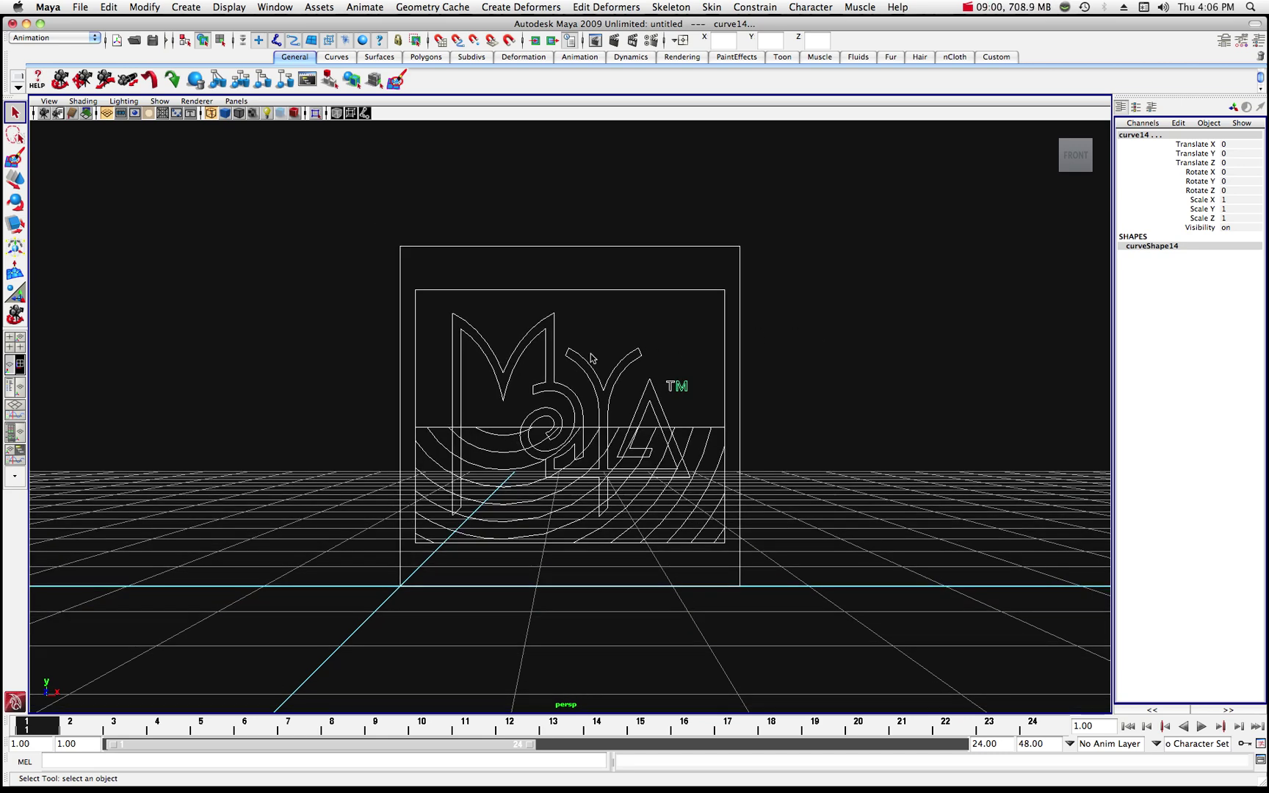
- Delete the Maya logo's outer square, upper and lower background rectangles, and the wave curves along the right edge
click(555, 247)
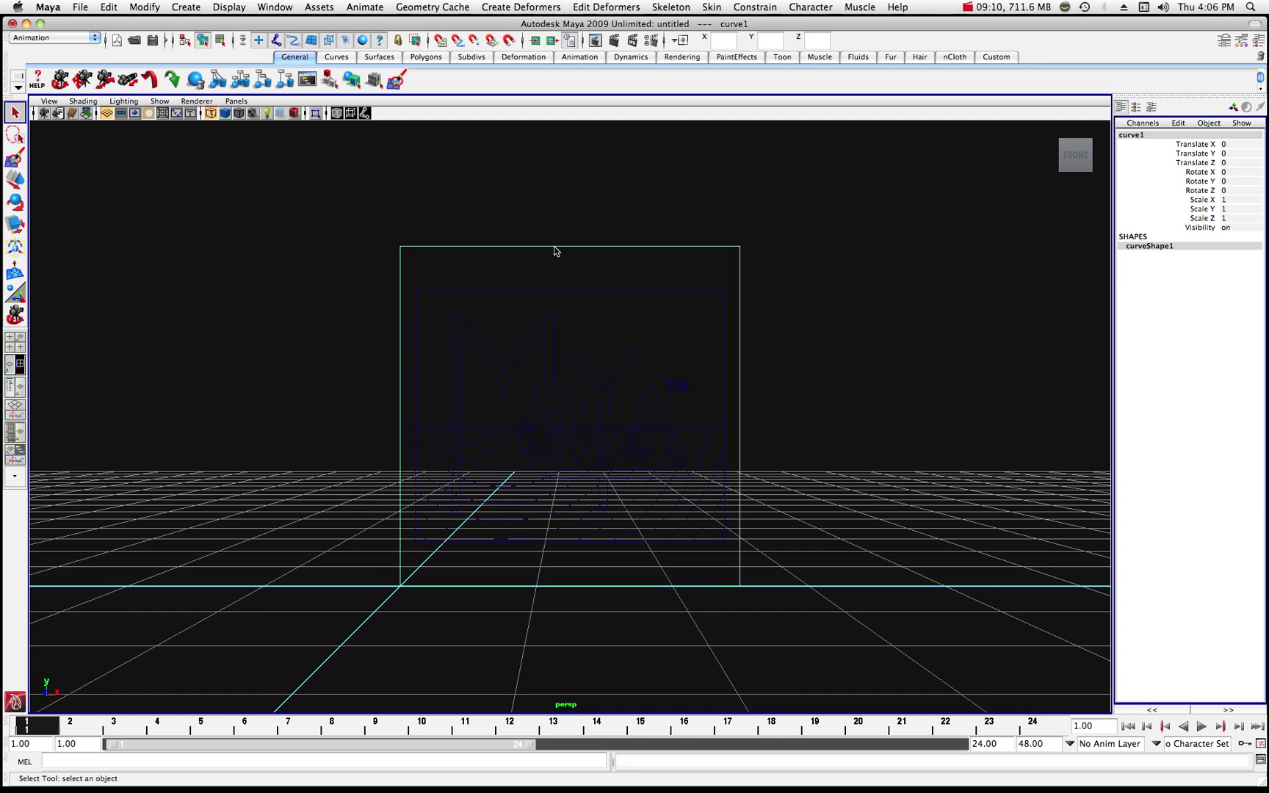
key(Delete)
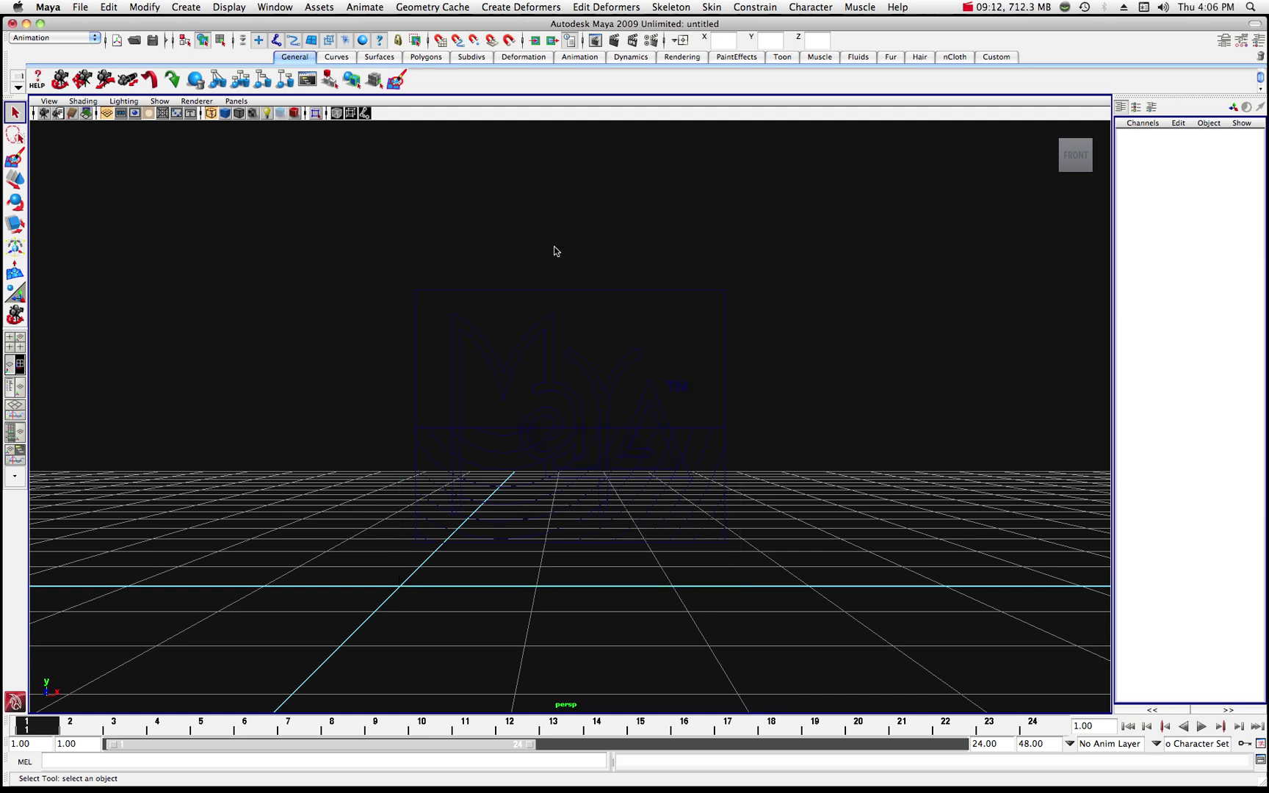
click(617, 291)
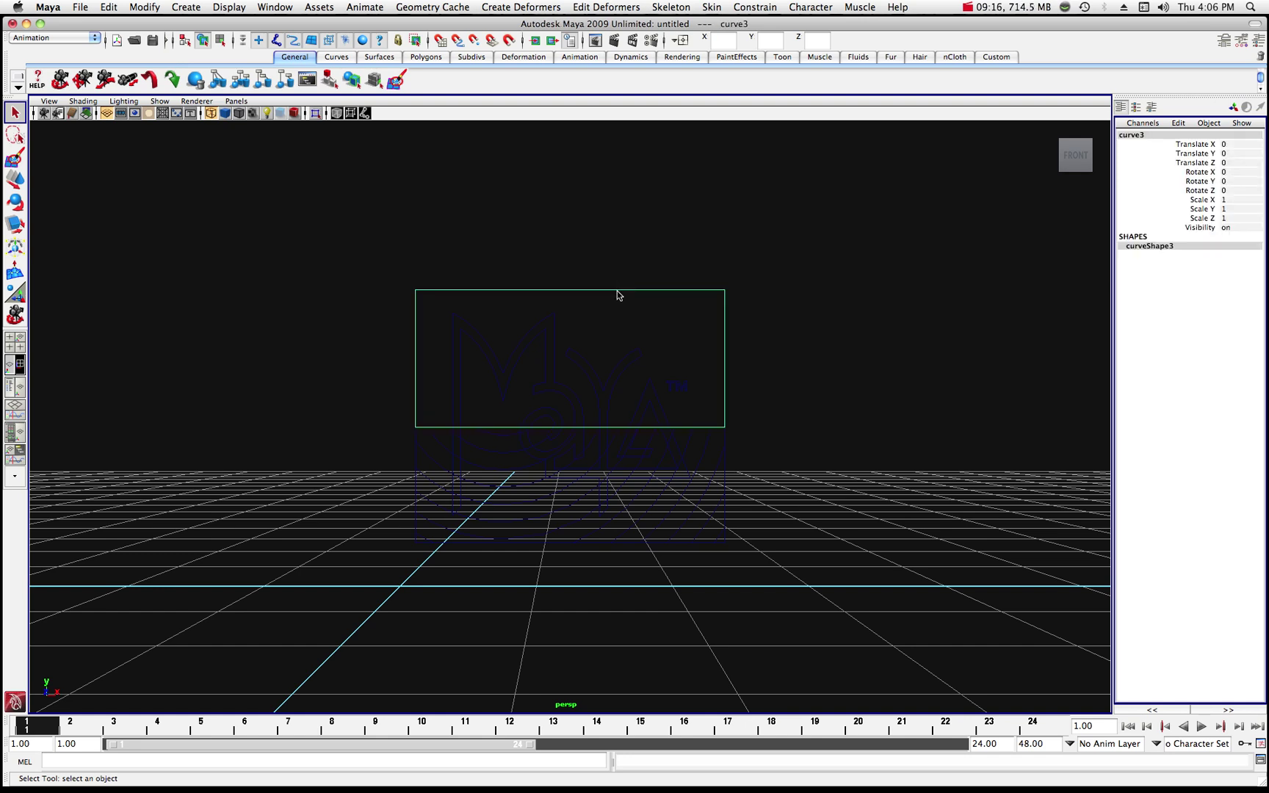
key(Delete)
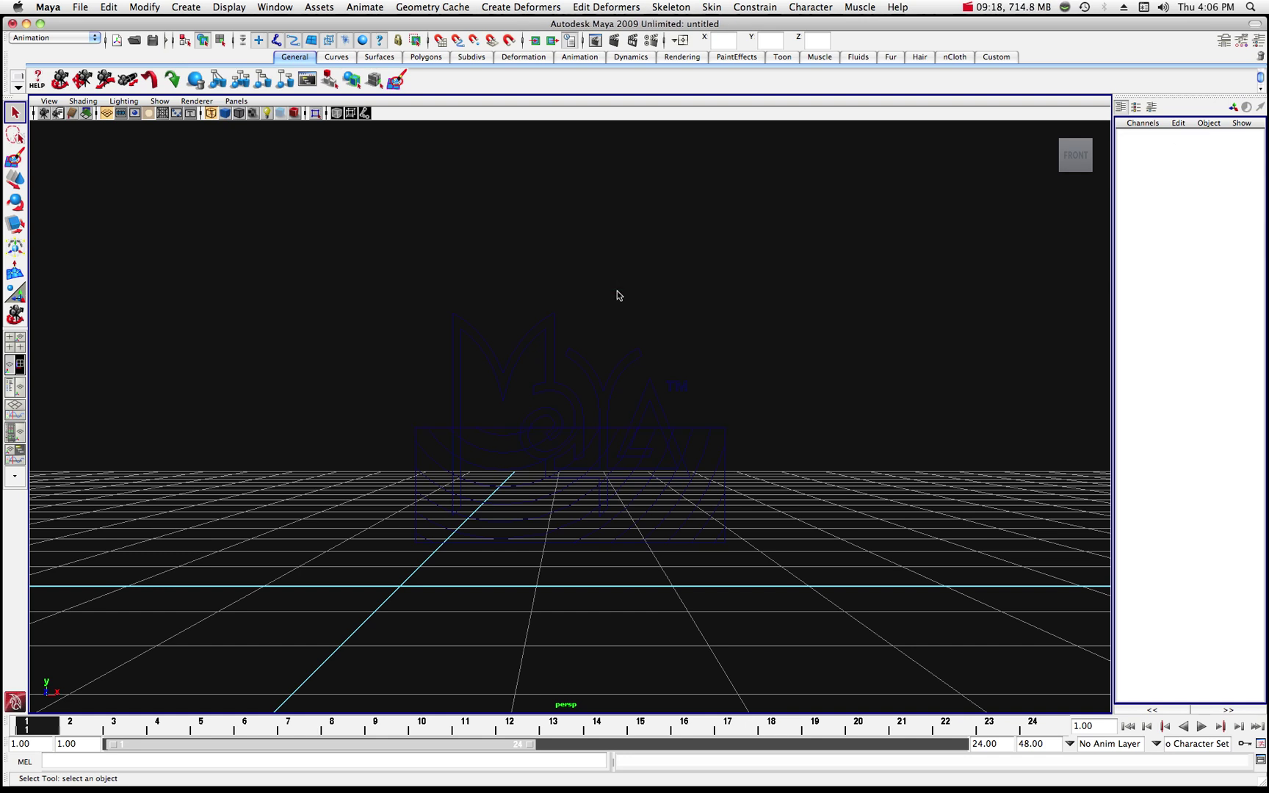
click(713, 432)
key(Delete)
drag(711, 425, 739, 580)
key(Delete)
key(y)
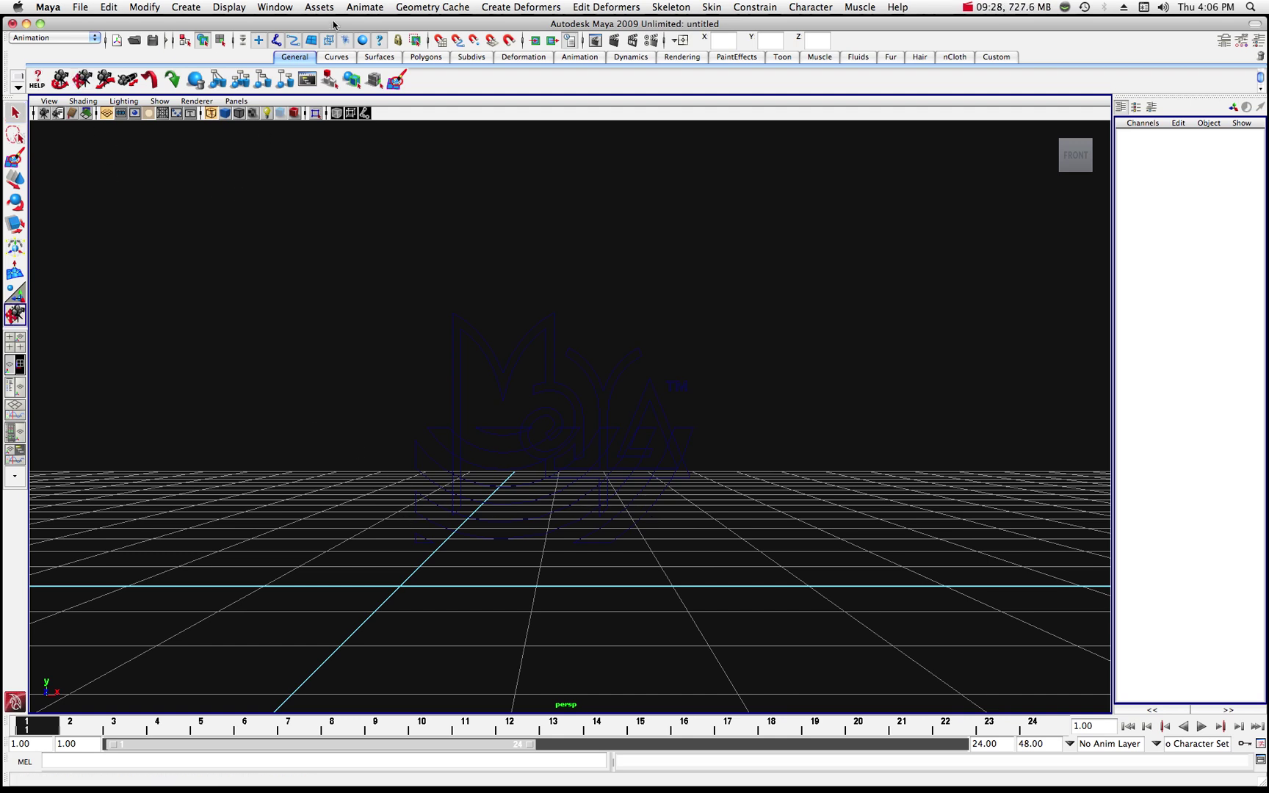
- Set the 3D views background colour to light grey with a value of 0.643 and save the colour settings
click(288, 8)
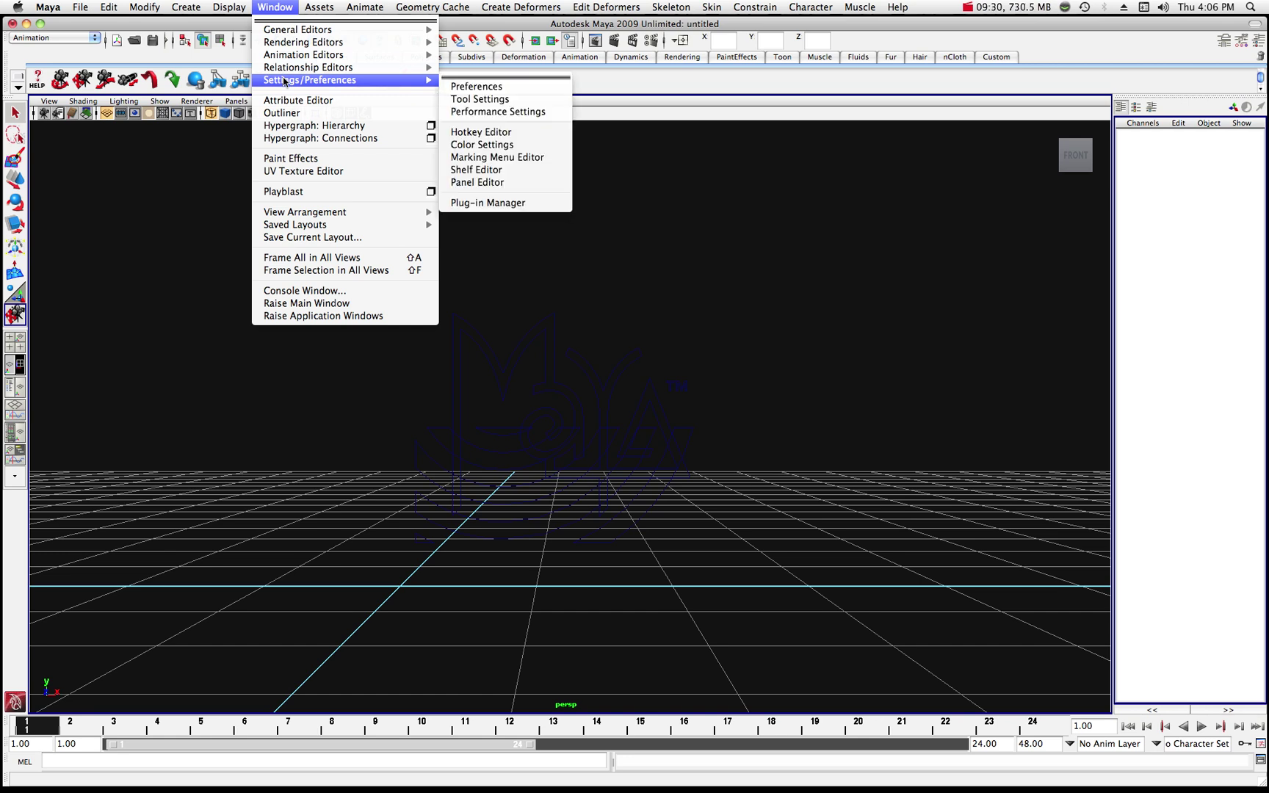
mouse_move(285, 81)
click(512, 146)
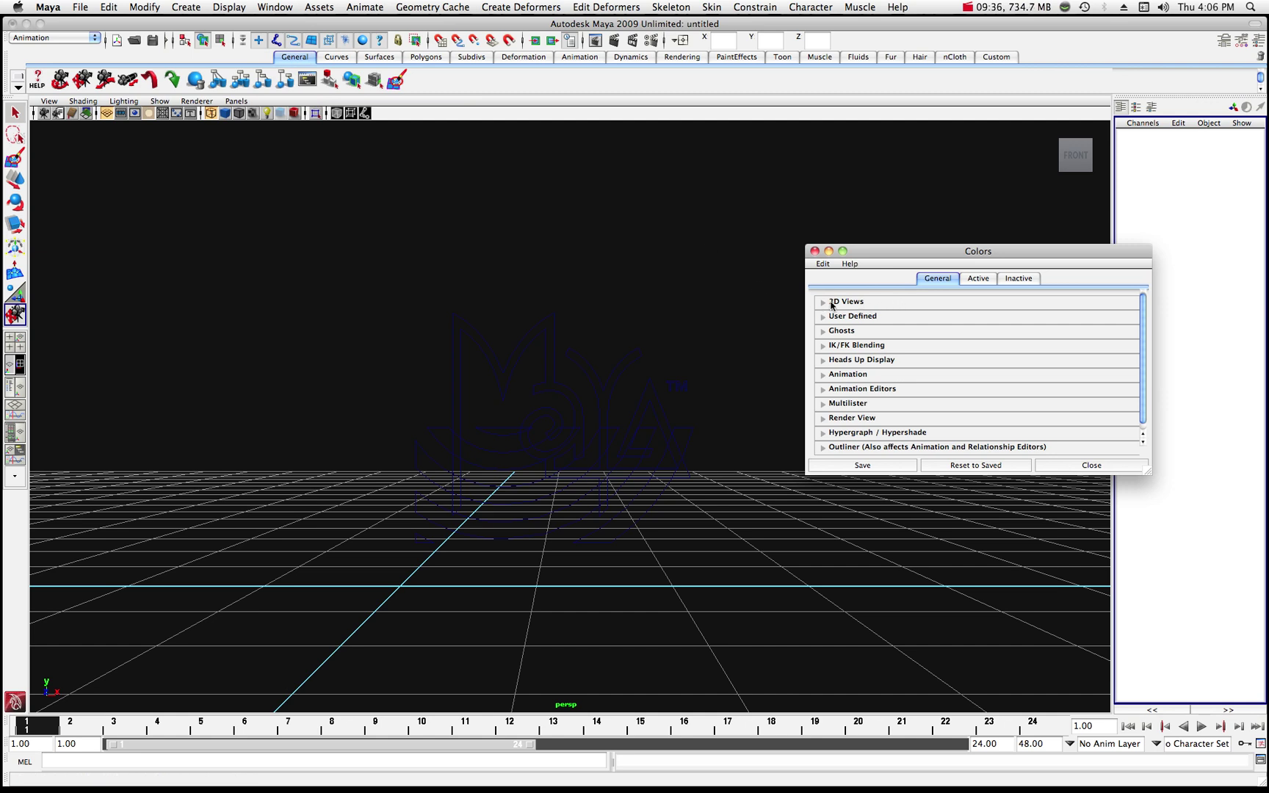
click(824, 302)
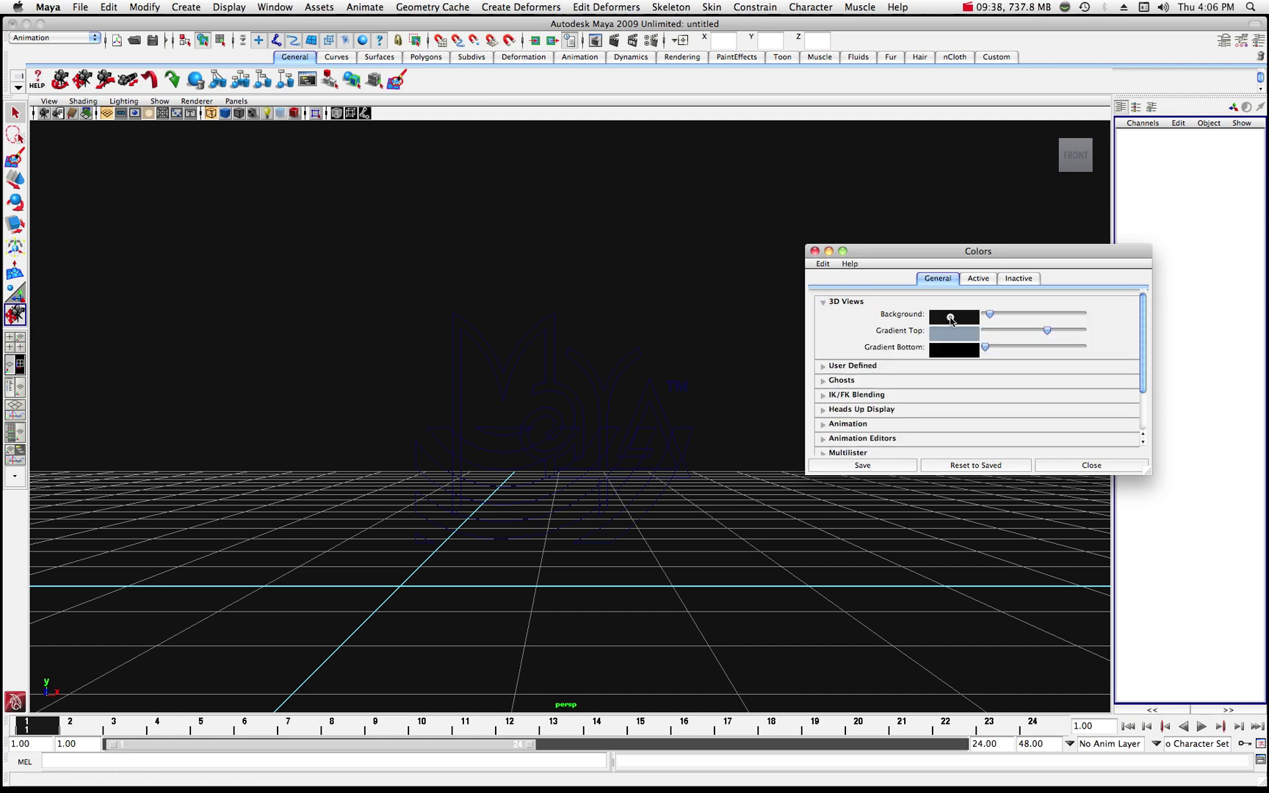
click(952, 318)
click(931, 317)
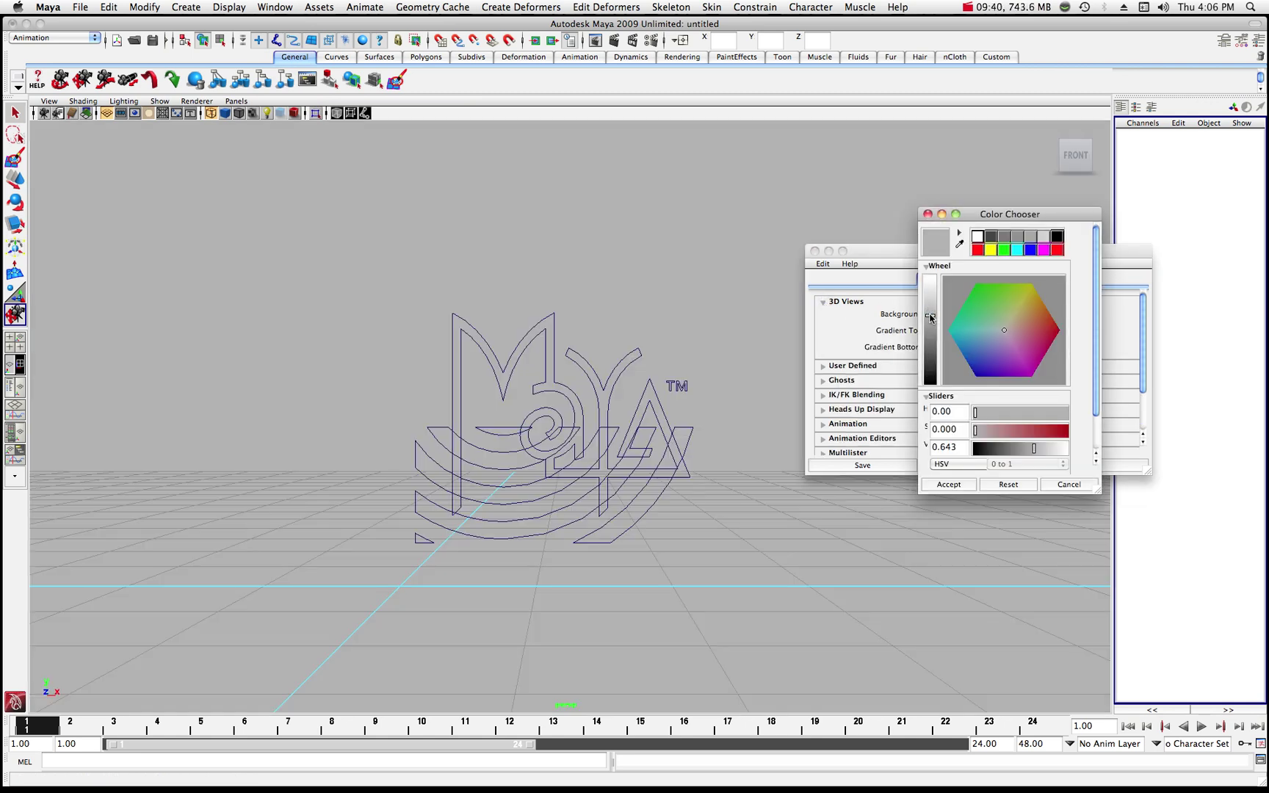
click(957, 484)
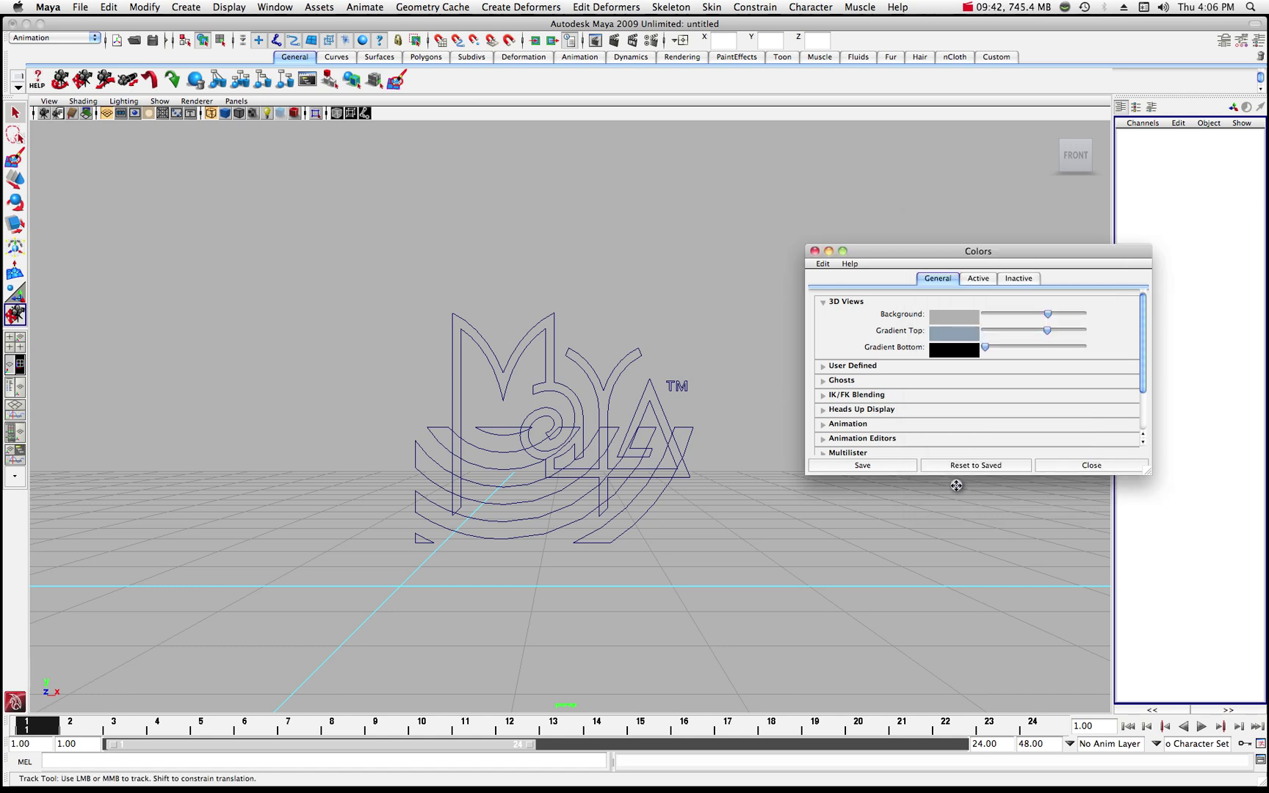
click(862, 465)
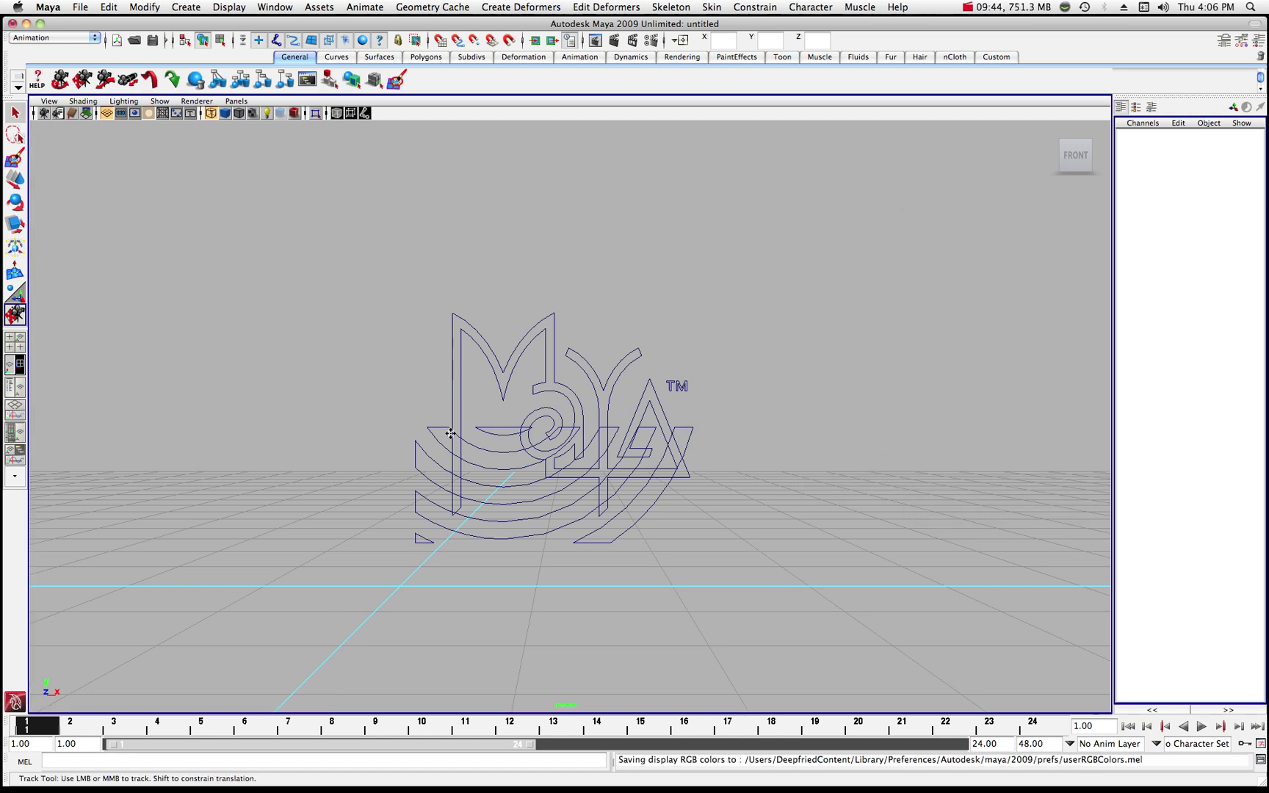
- Delete the wave curves that reach the left edge of the Maya logo
click(15, 112)
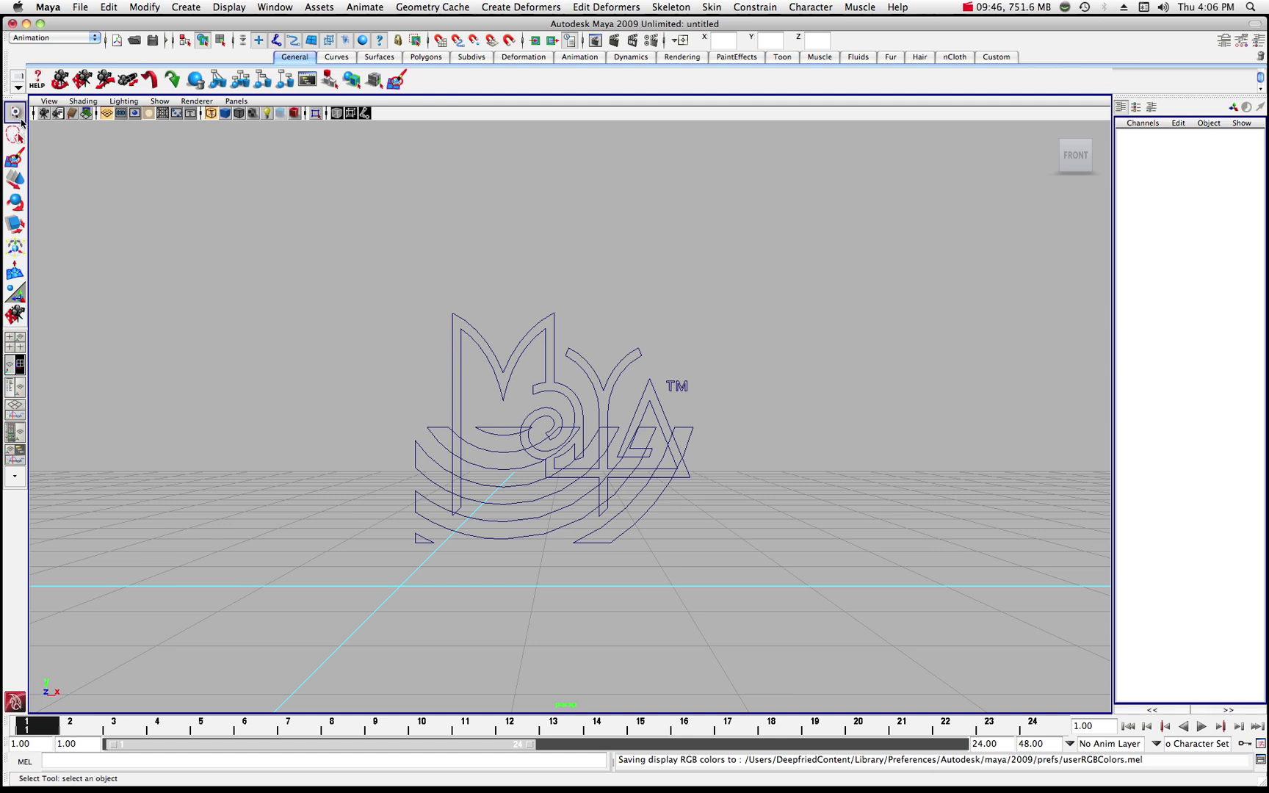
drag(409, 416, 432, 566)
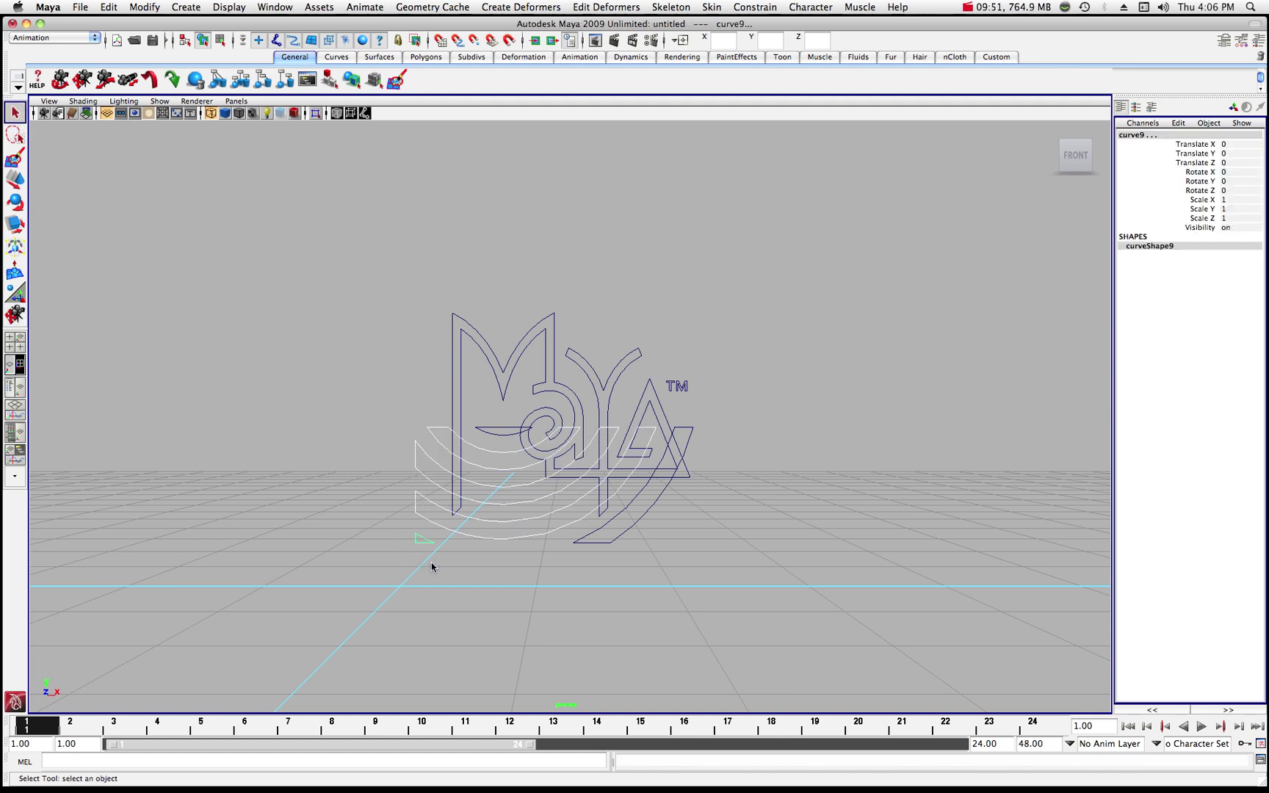
key(Delete)
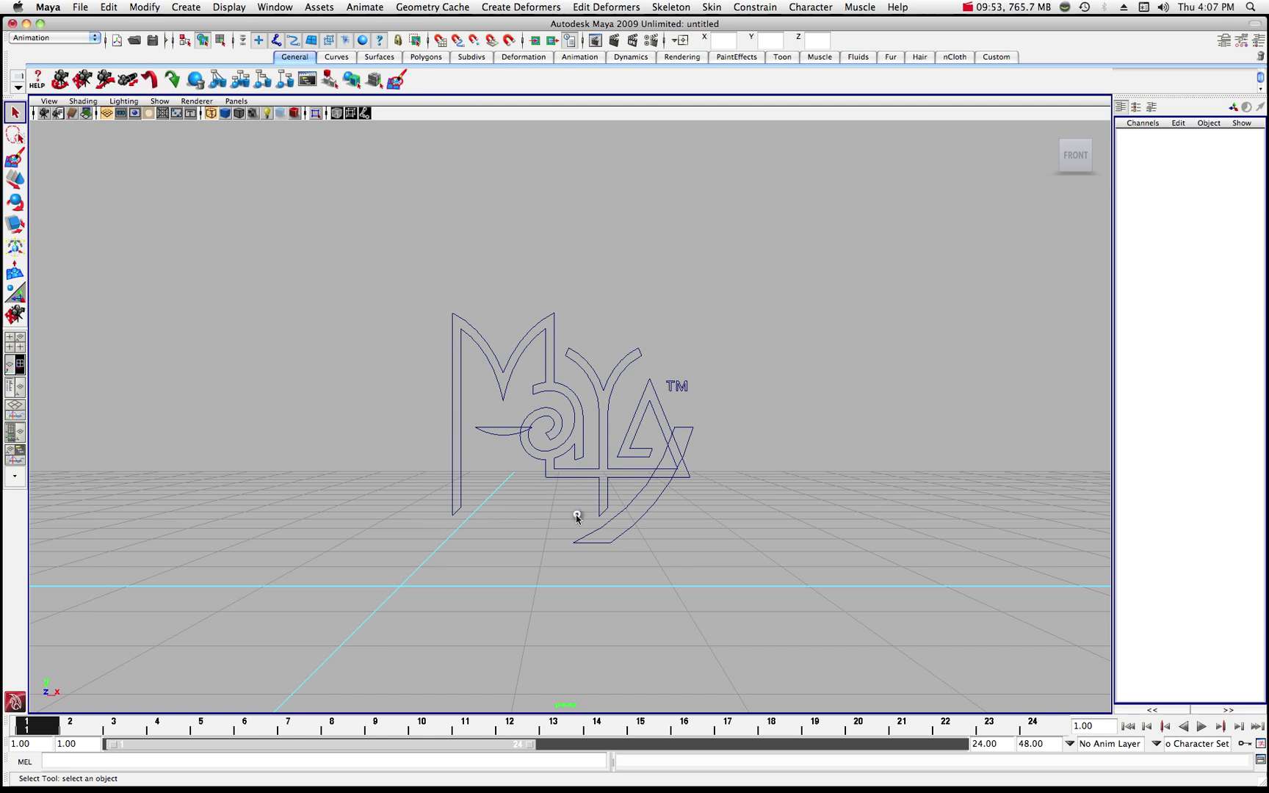
- Delete the swoosh crossing the final A, the TM letters and the crescent beside the lowercase a from the Maya logo
drag(450, 440, 619, 507)
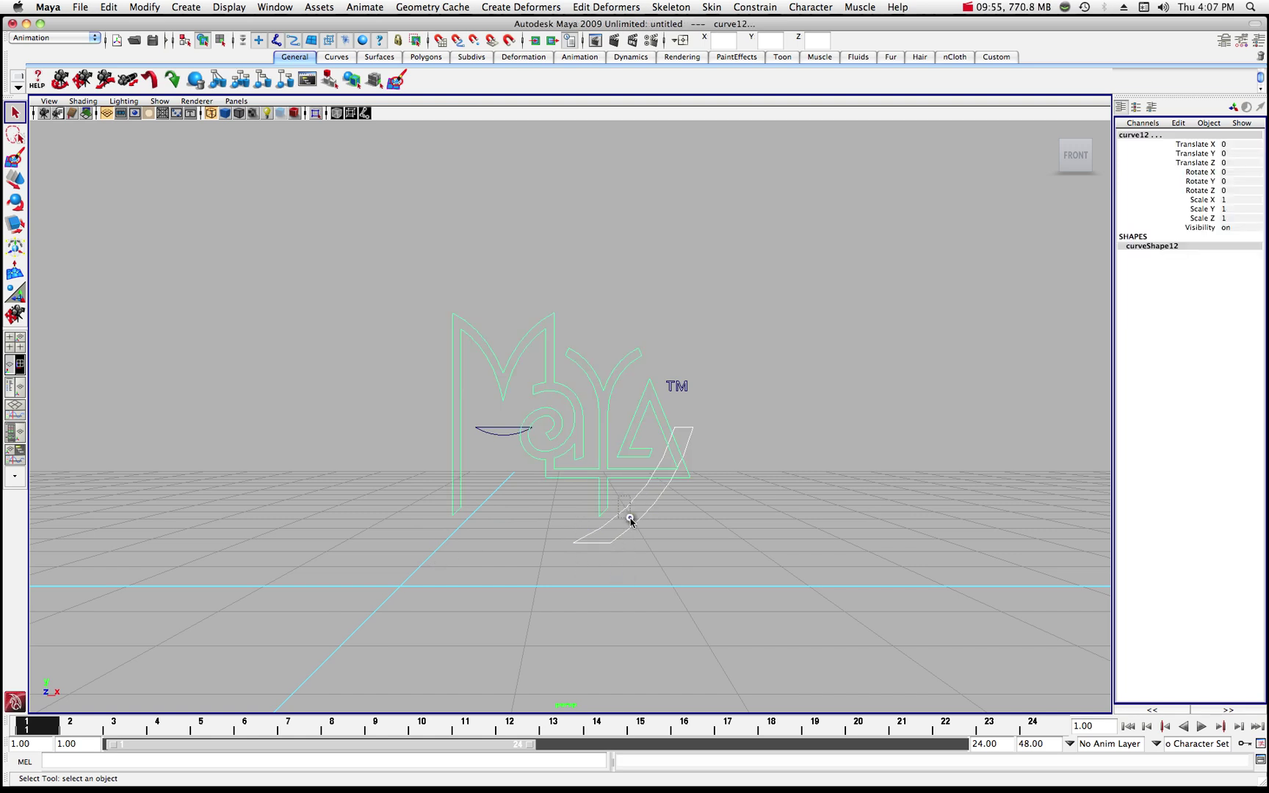
click(656, 534)
key(Delete)
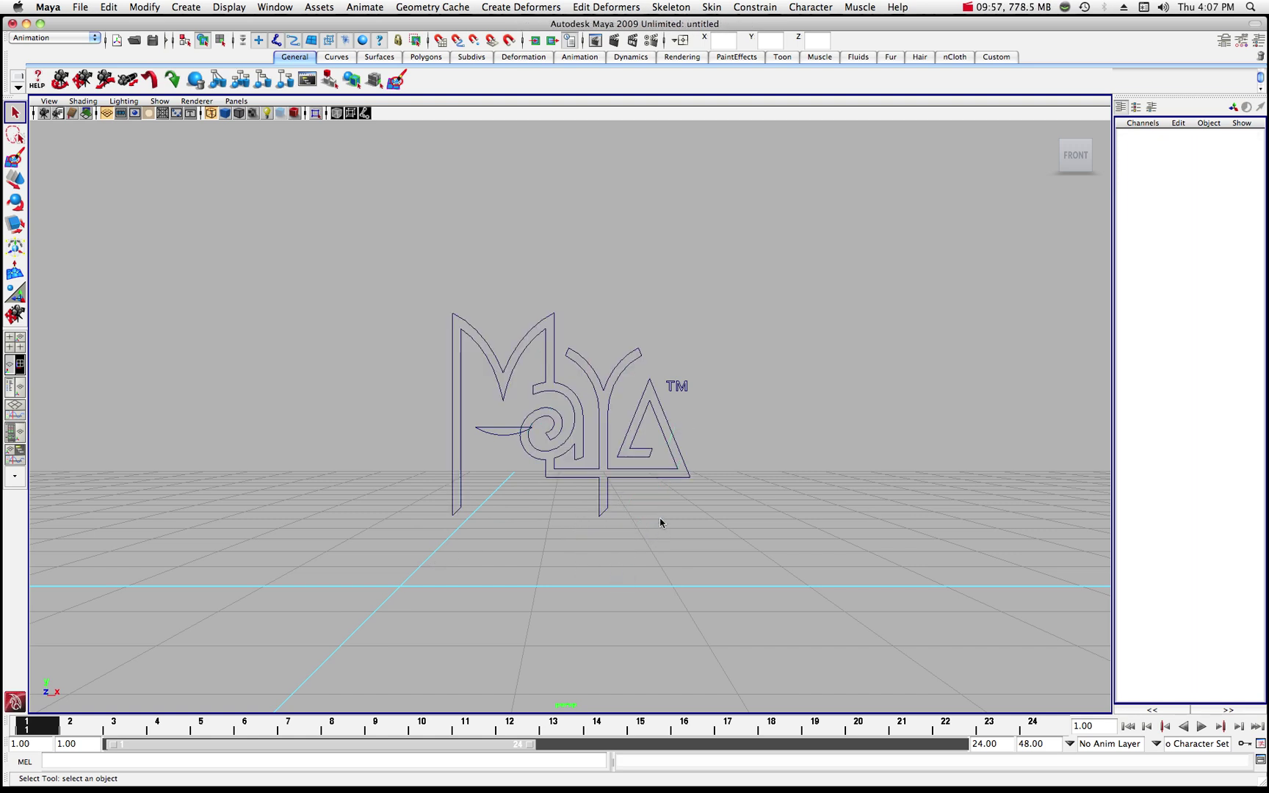
click(686, 390)
key(Delete)
click(488, 431)
key(Delete)
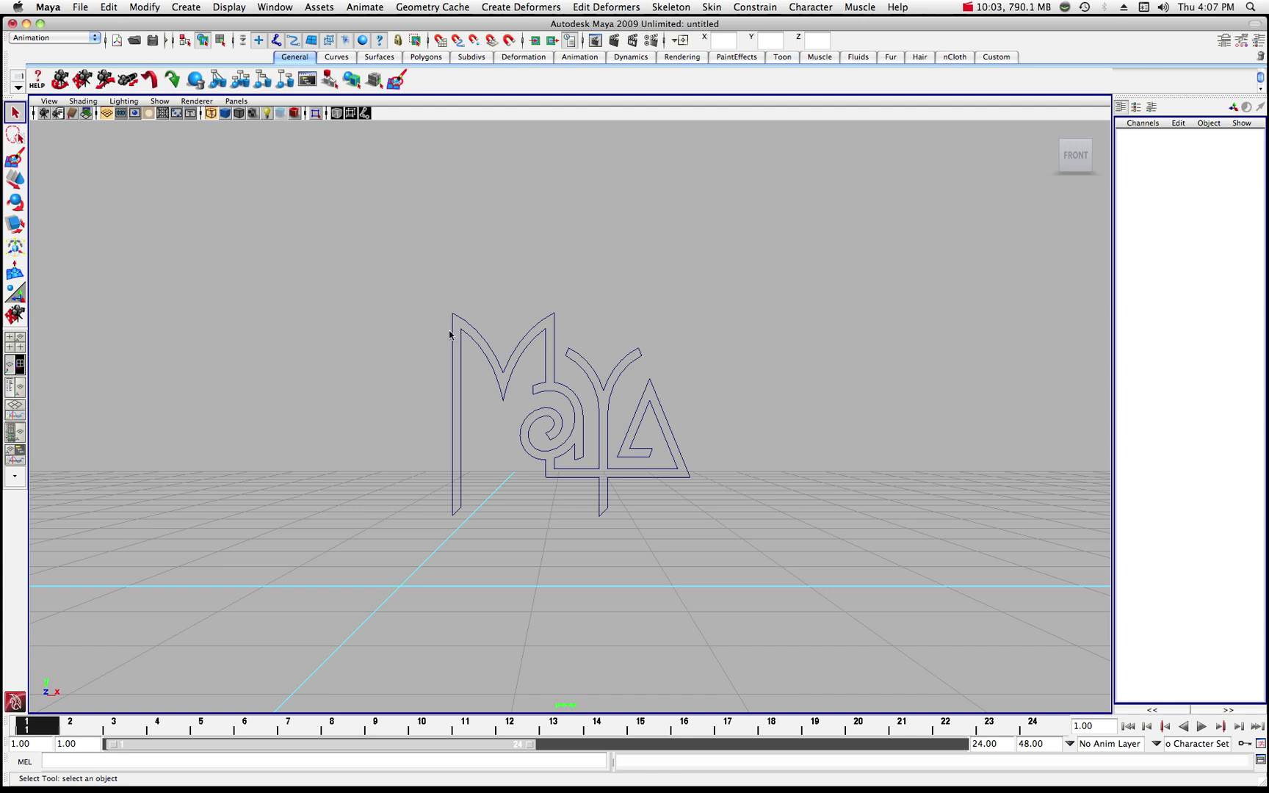
- Select the remaining Maya lettering curve and expand the transform2 and transform4 groups in the Outliner
click(513, 353)
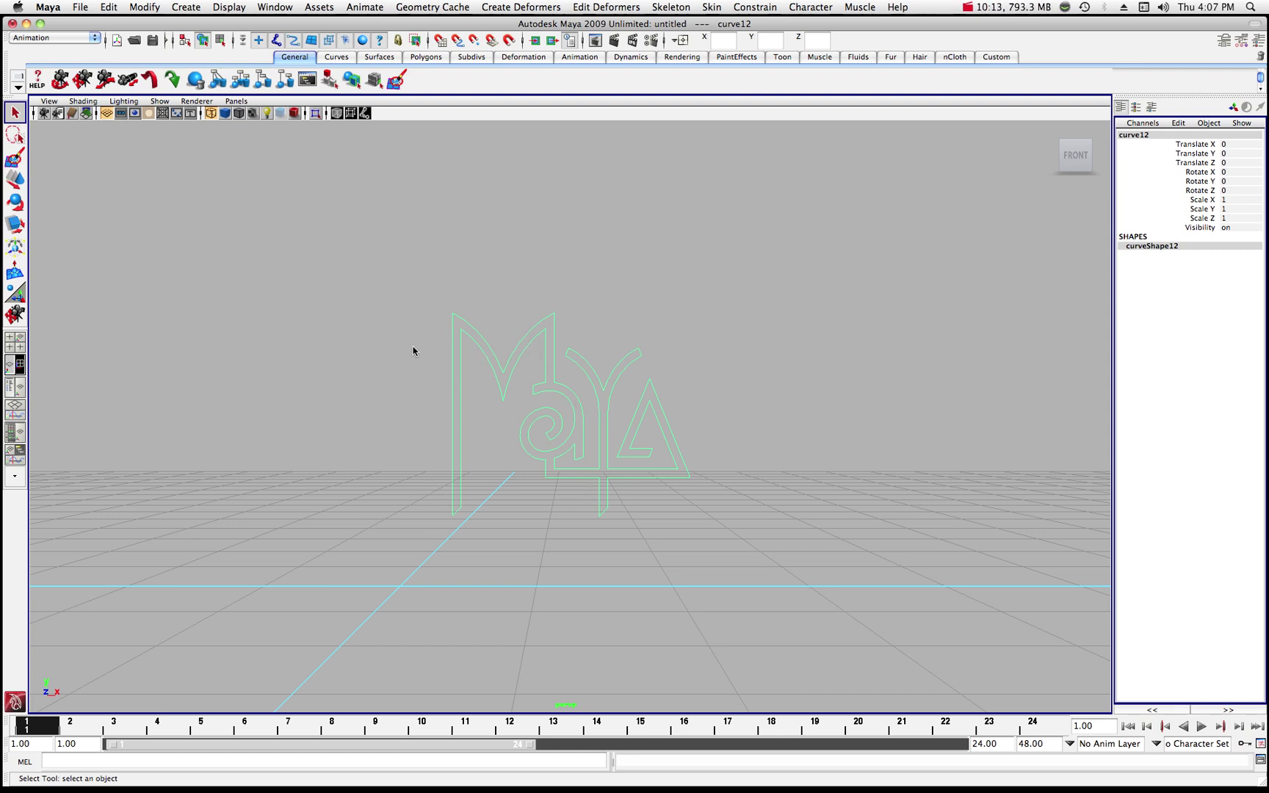
click(14, 314)
drag(527, 265, 561, 266)
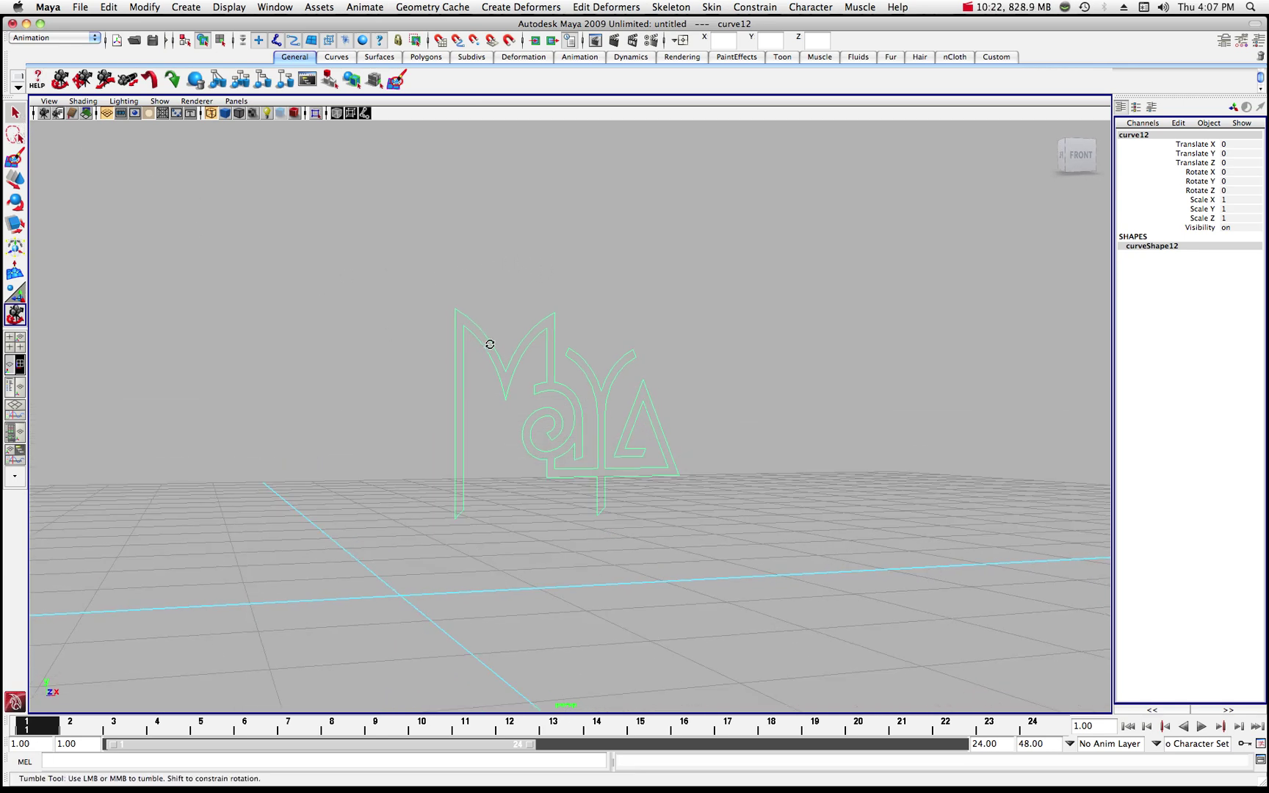
mouse_move(1212, 774)
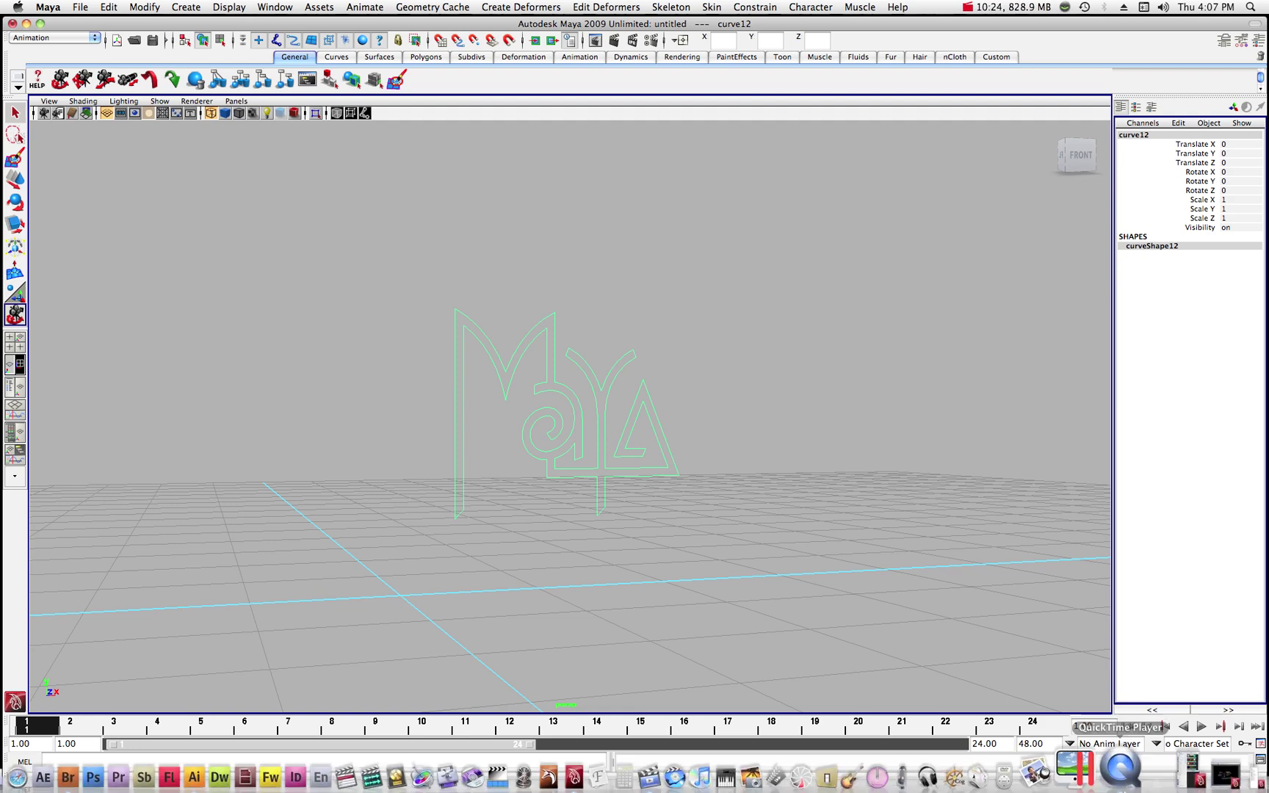
click(1212, 775)
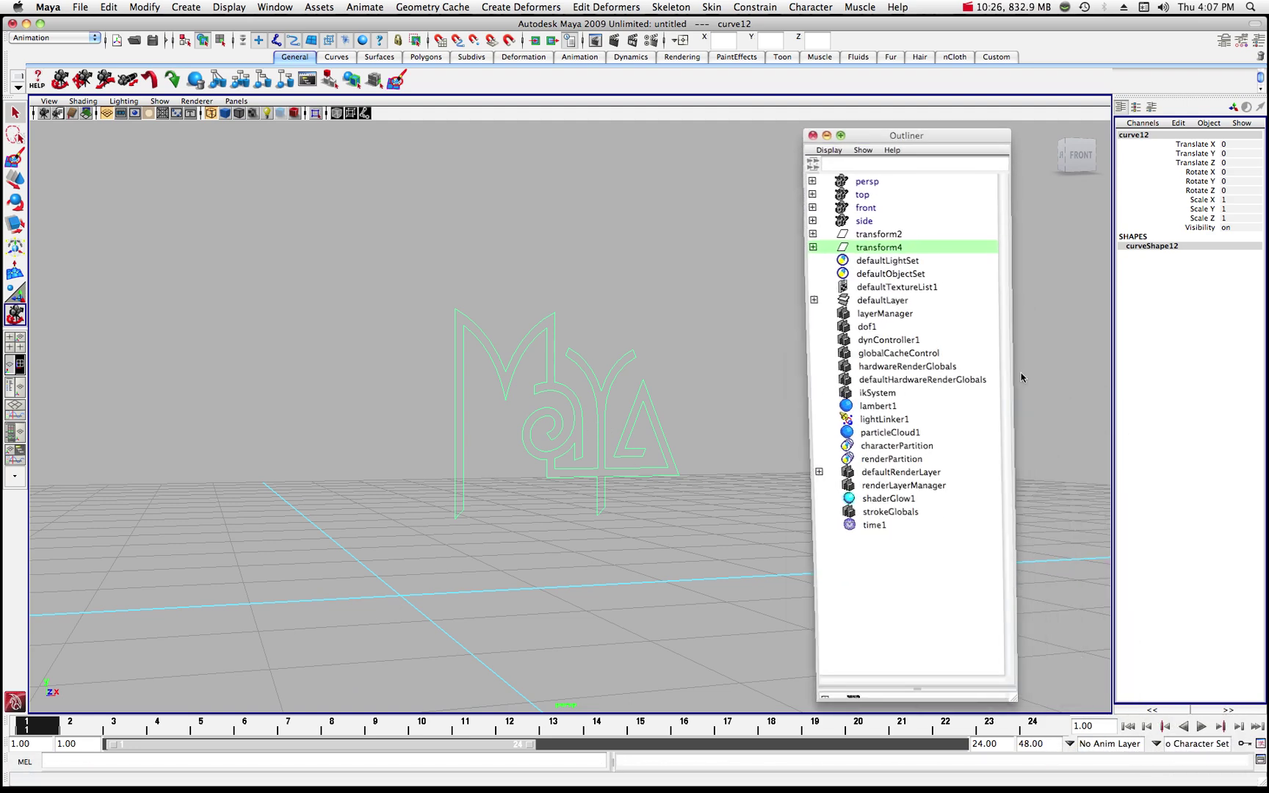
click(811, 233)
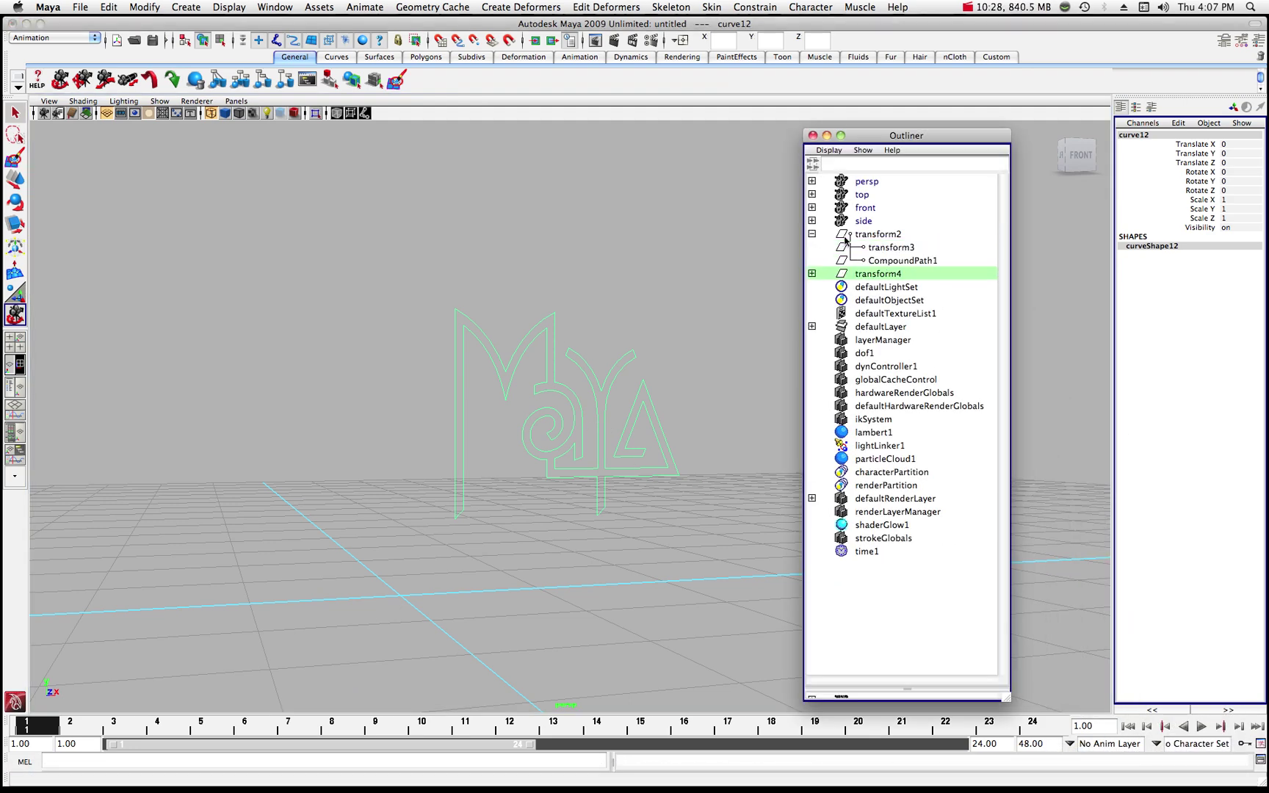
click(812, 273)
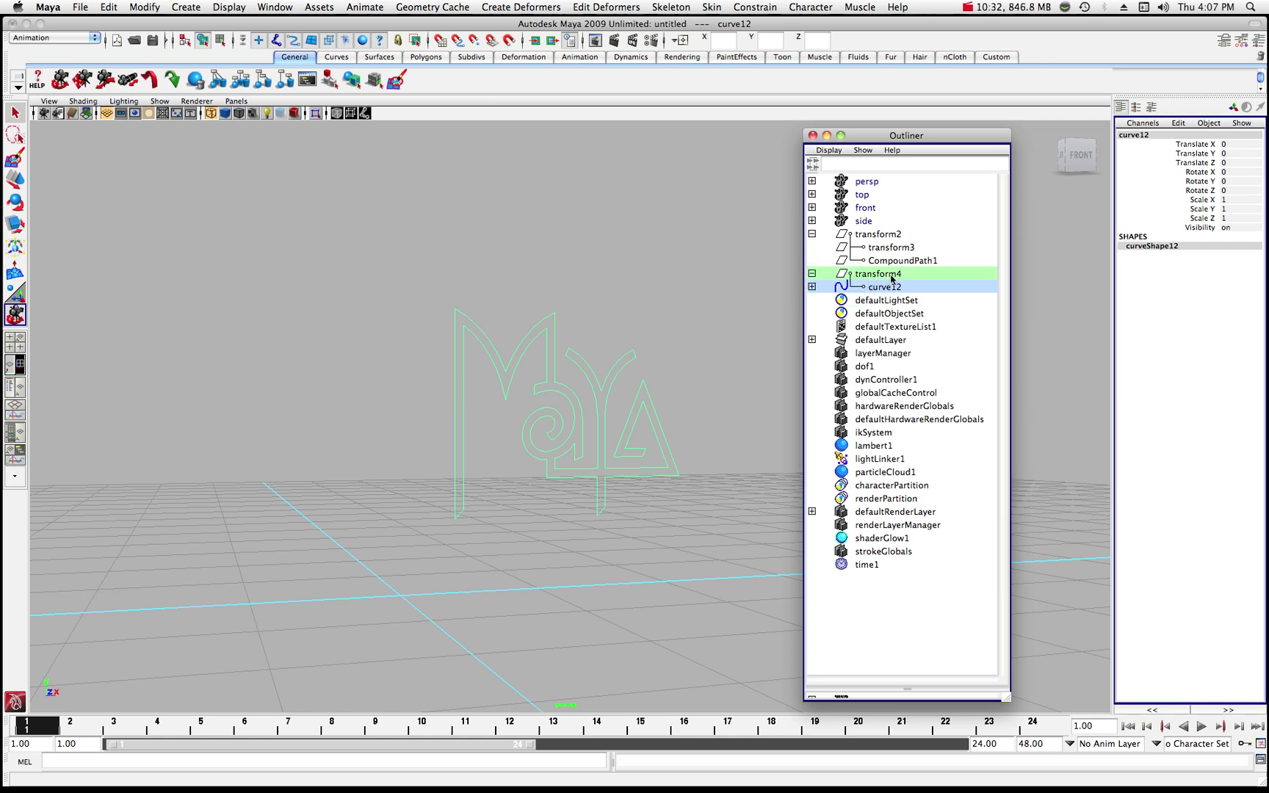
- Delete the transform2 group with its transform3 and CompoundPath1 children, and select the collapsed transform4 group
click(872, 235)
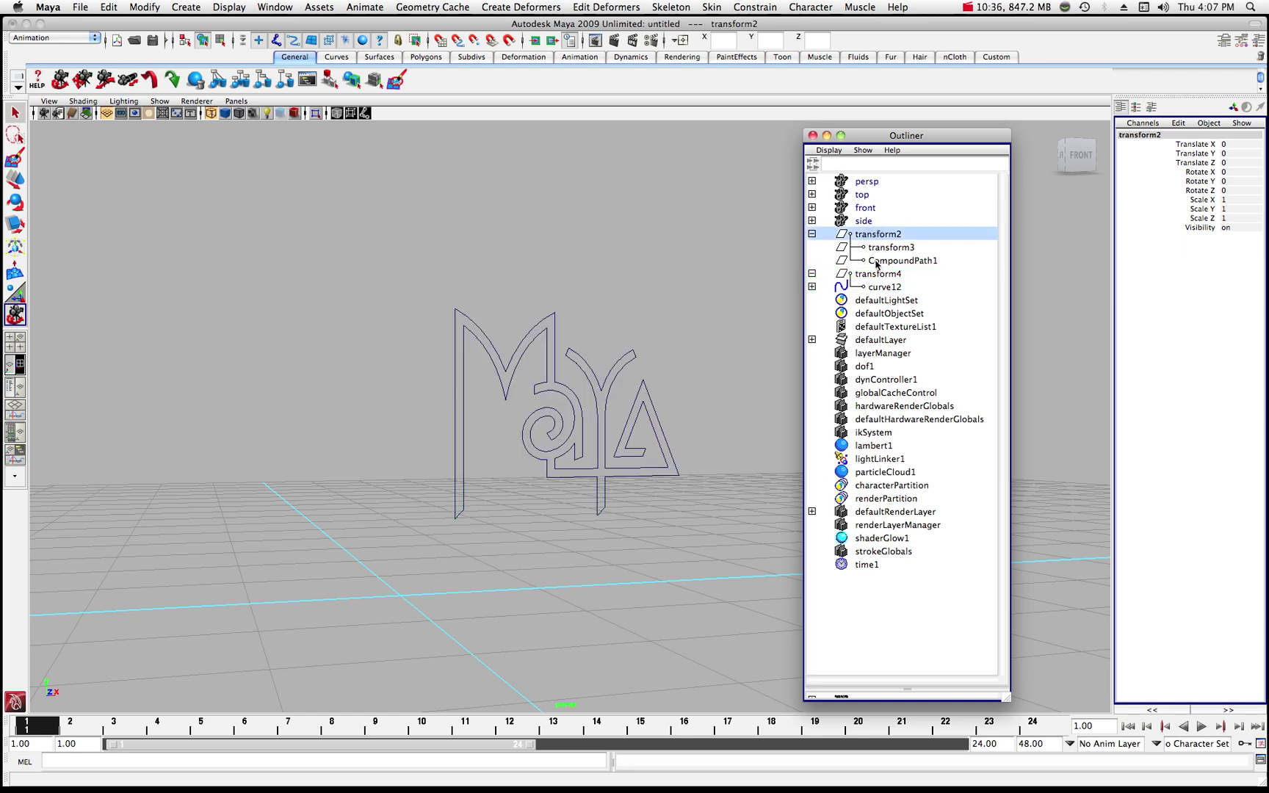
shift+click(876, 261)
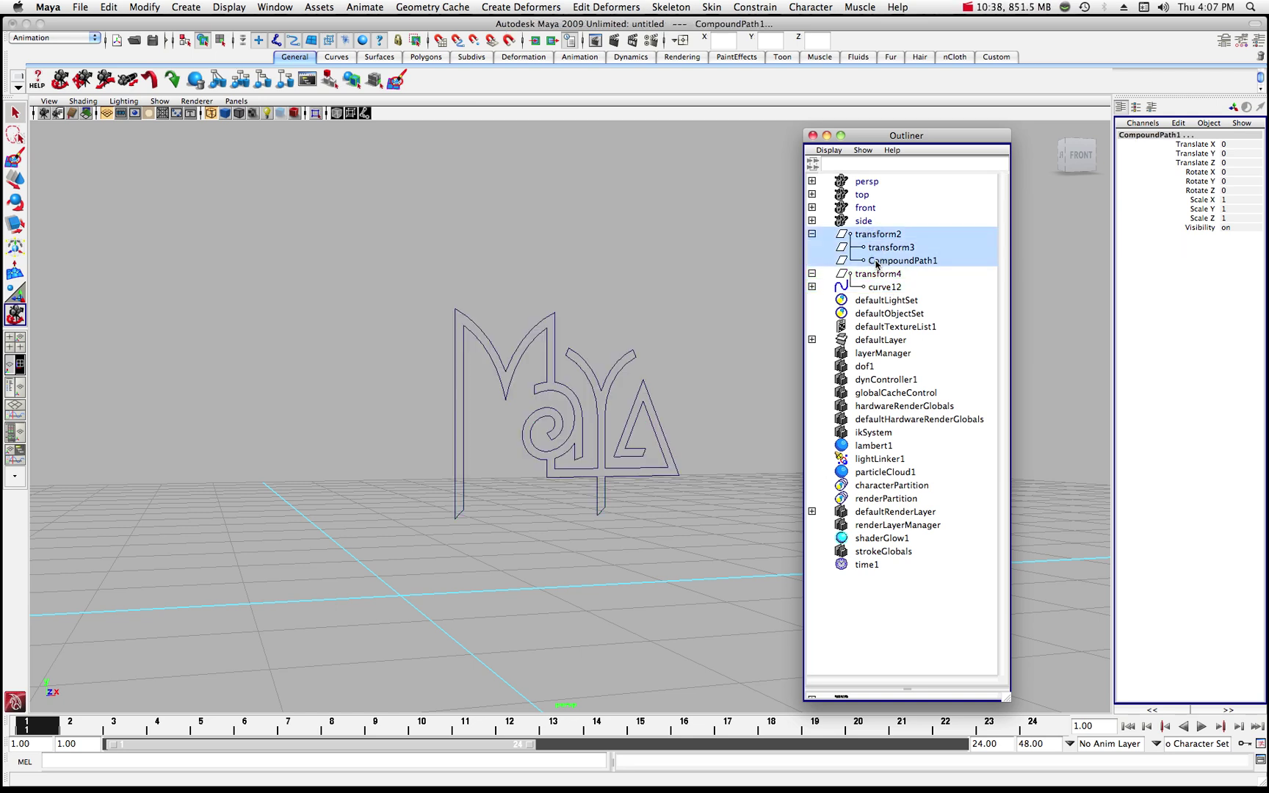
key(Delete)
click(873, 235)
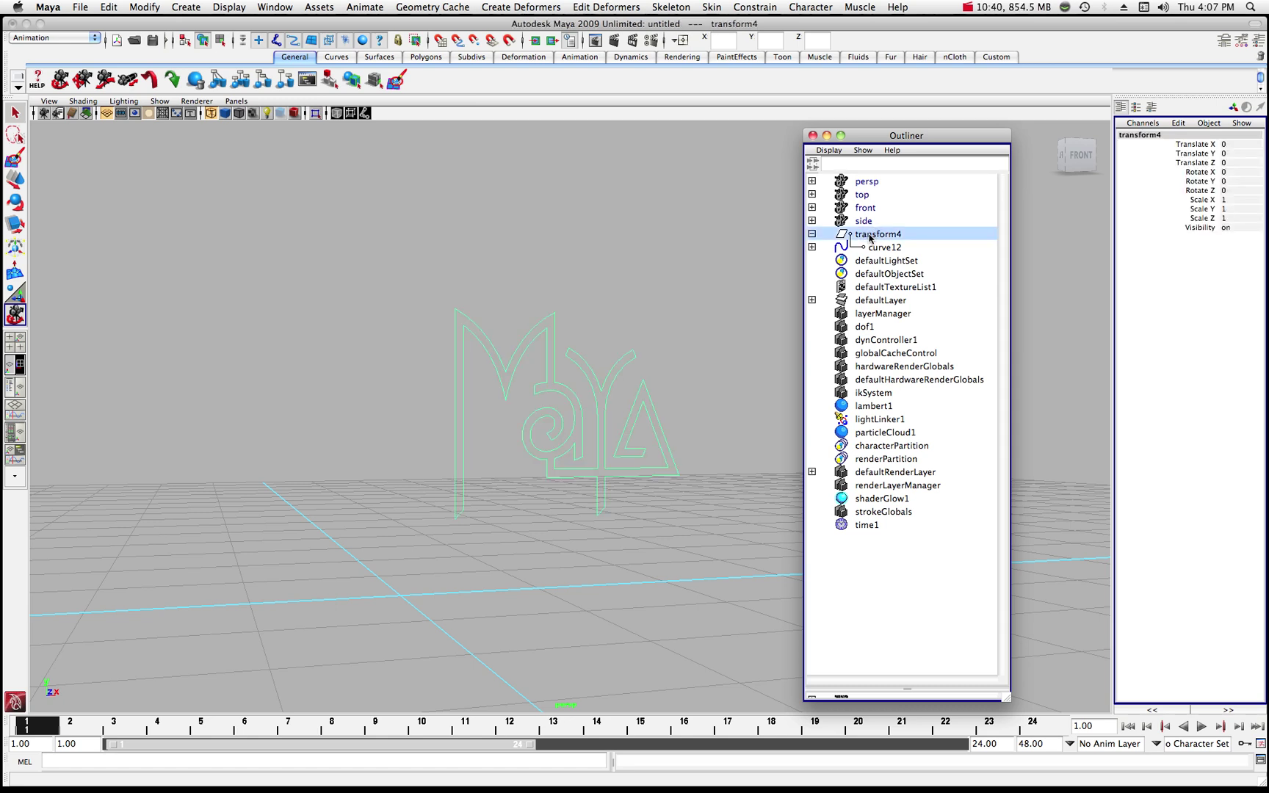
click(812, 235)
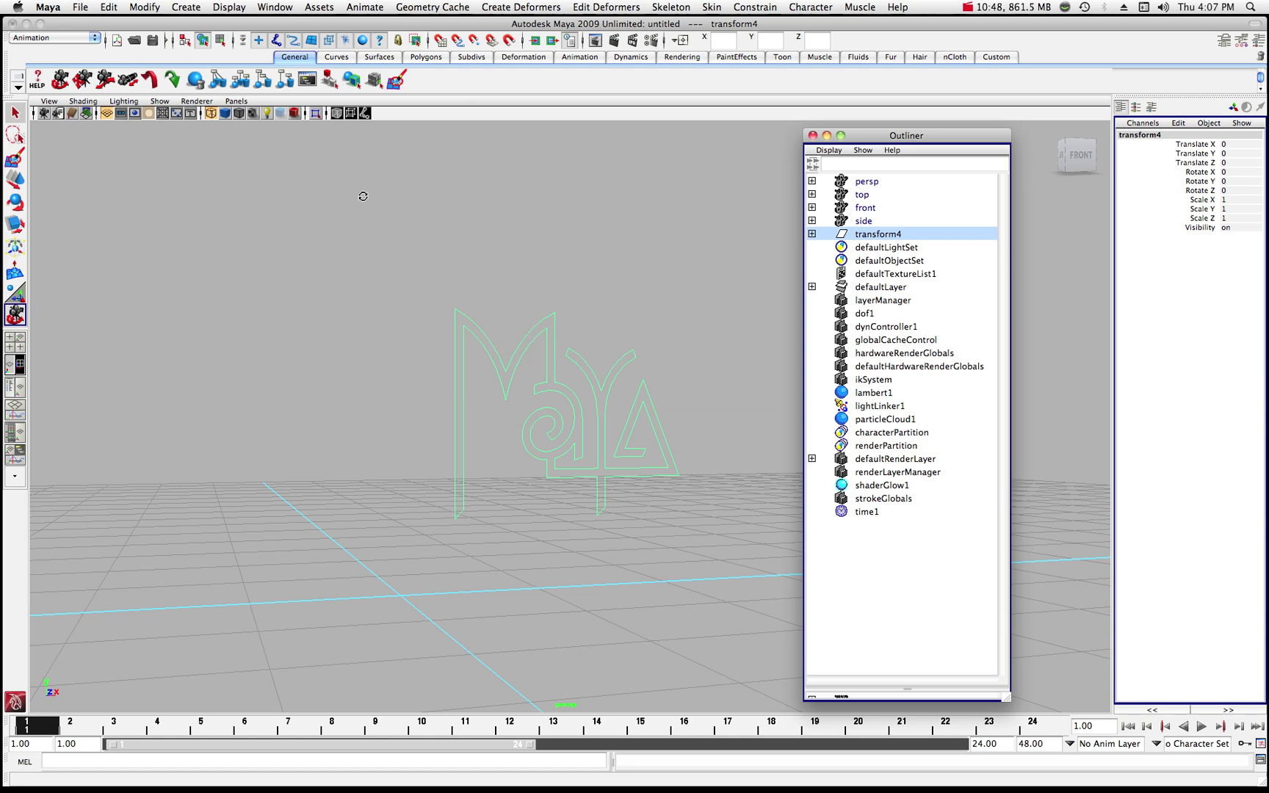
- Switch to the Surfaces menu set and apply Bevel Plus with reset default settings to the Maya lettering in transform4
click(96, 38)
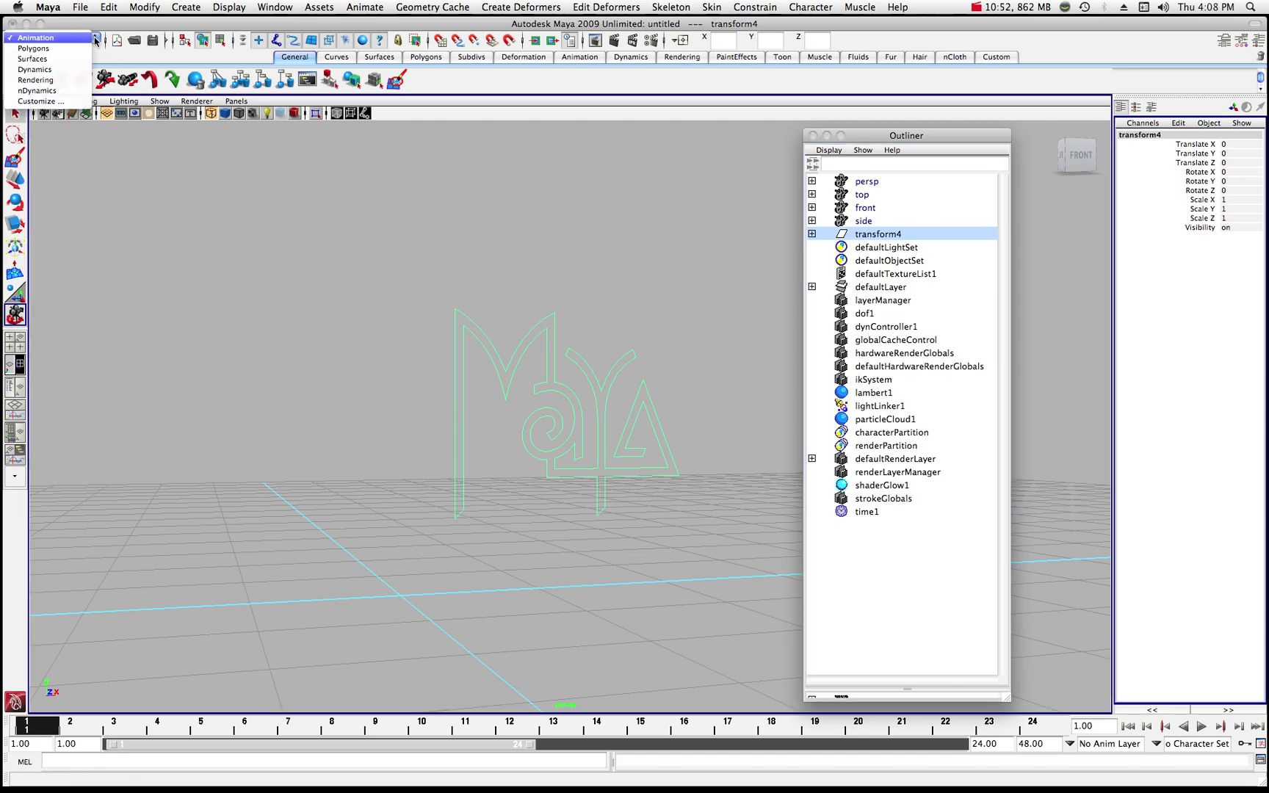
click(41, 60)
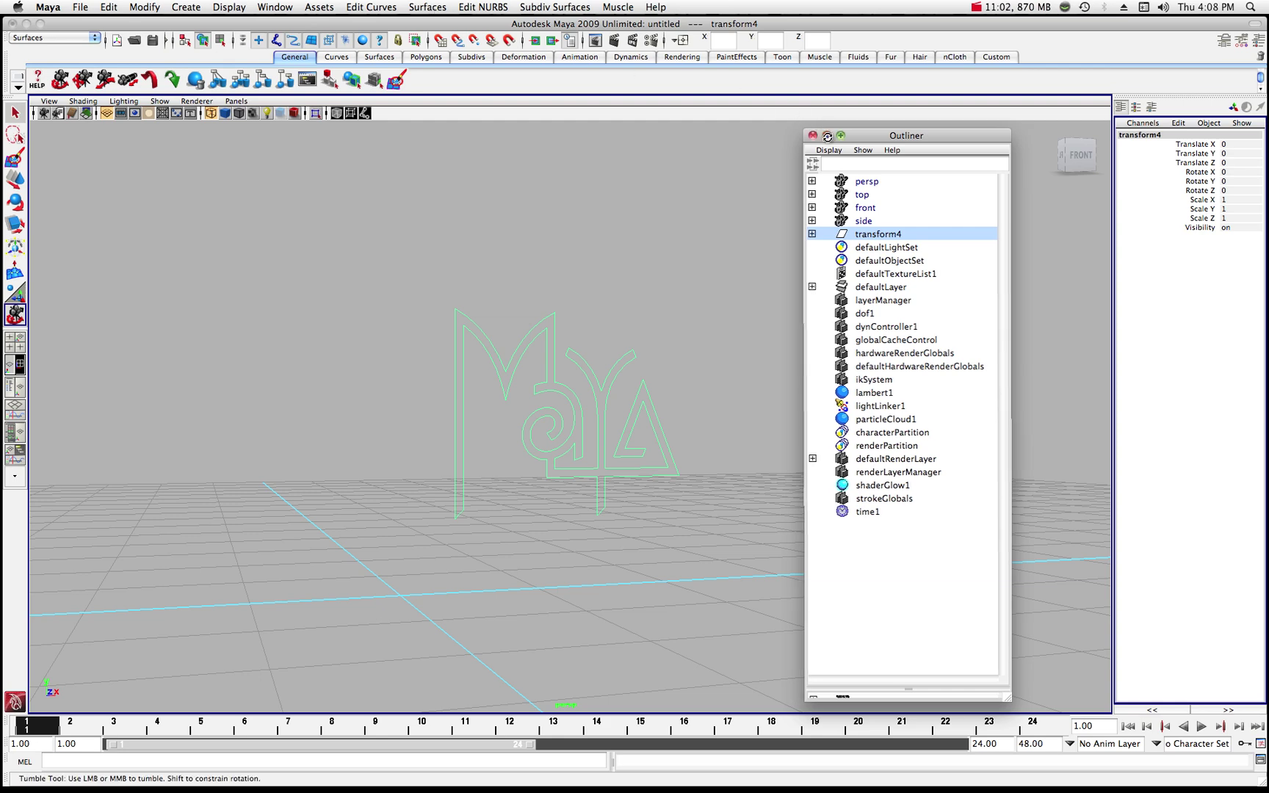
click(825, 135)
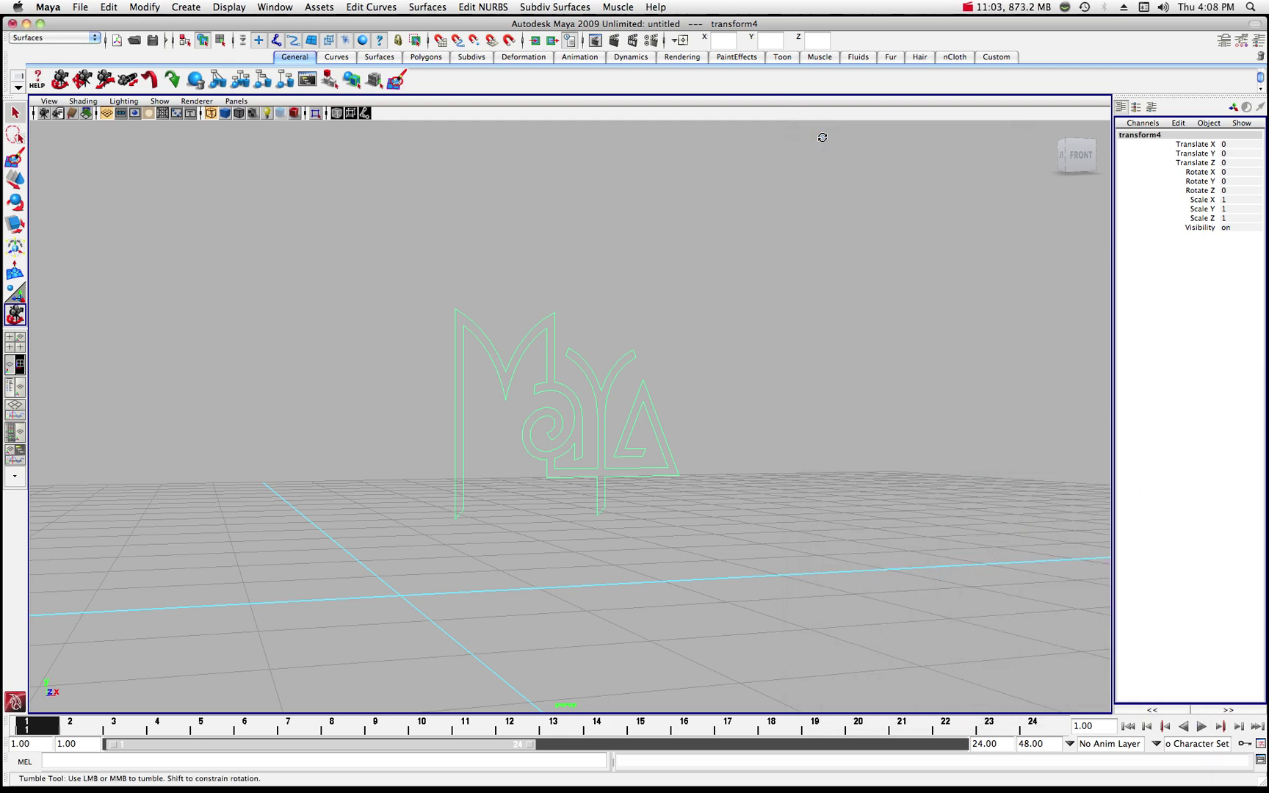
click(427, 9)
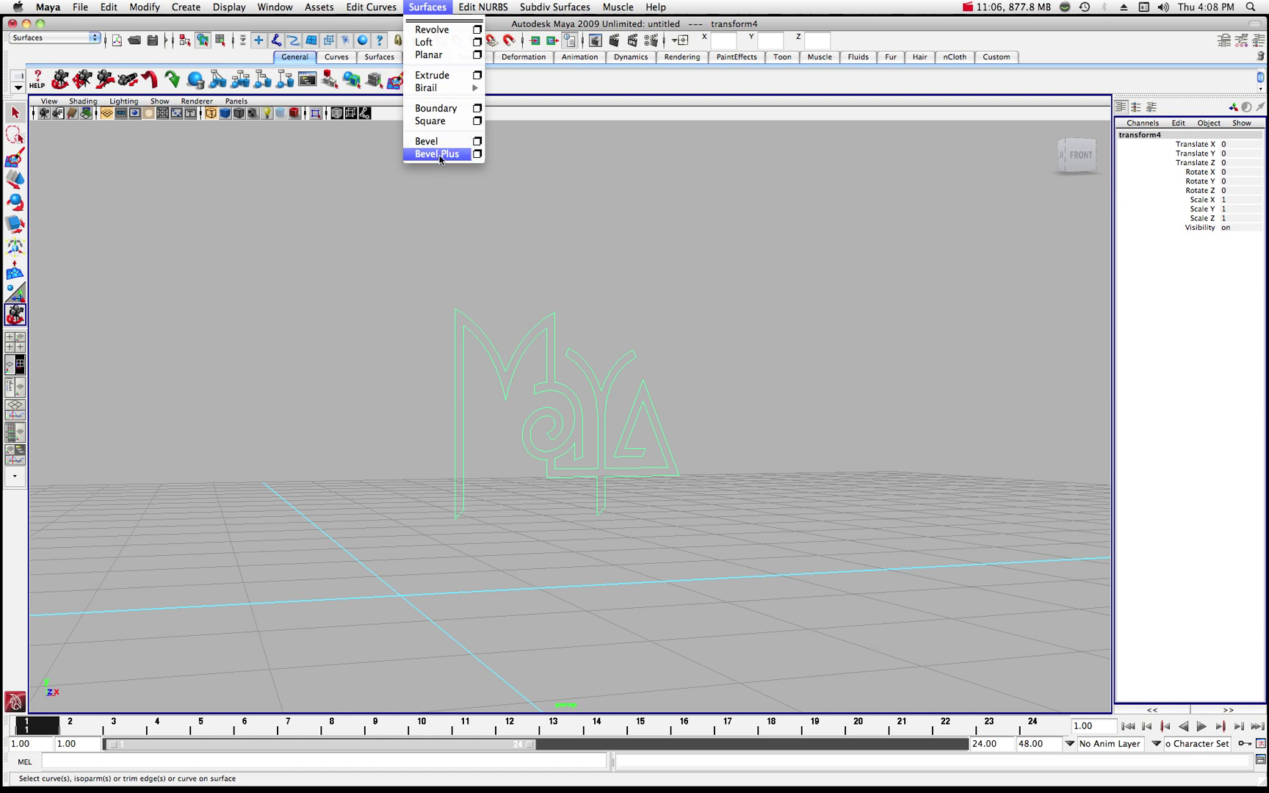
click(478, 156)
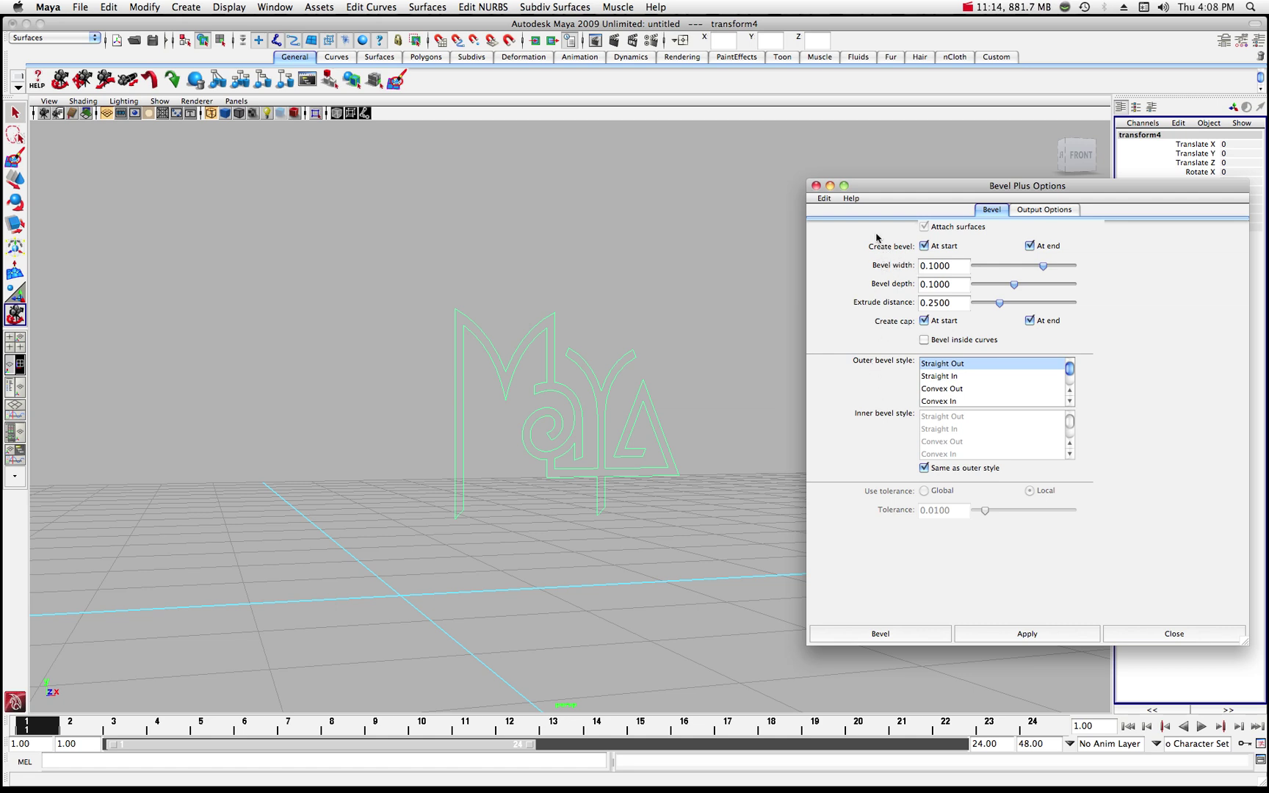
click(825, 199)
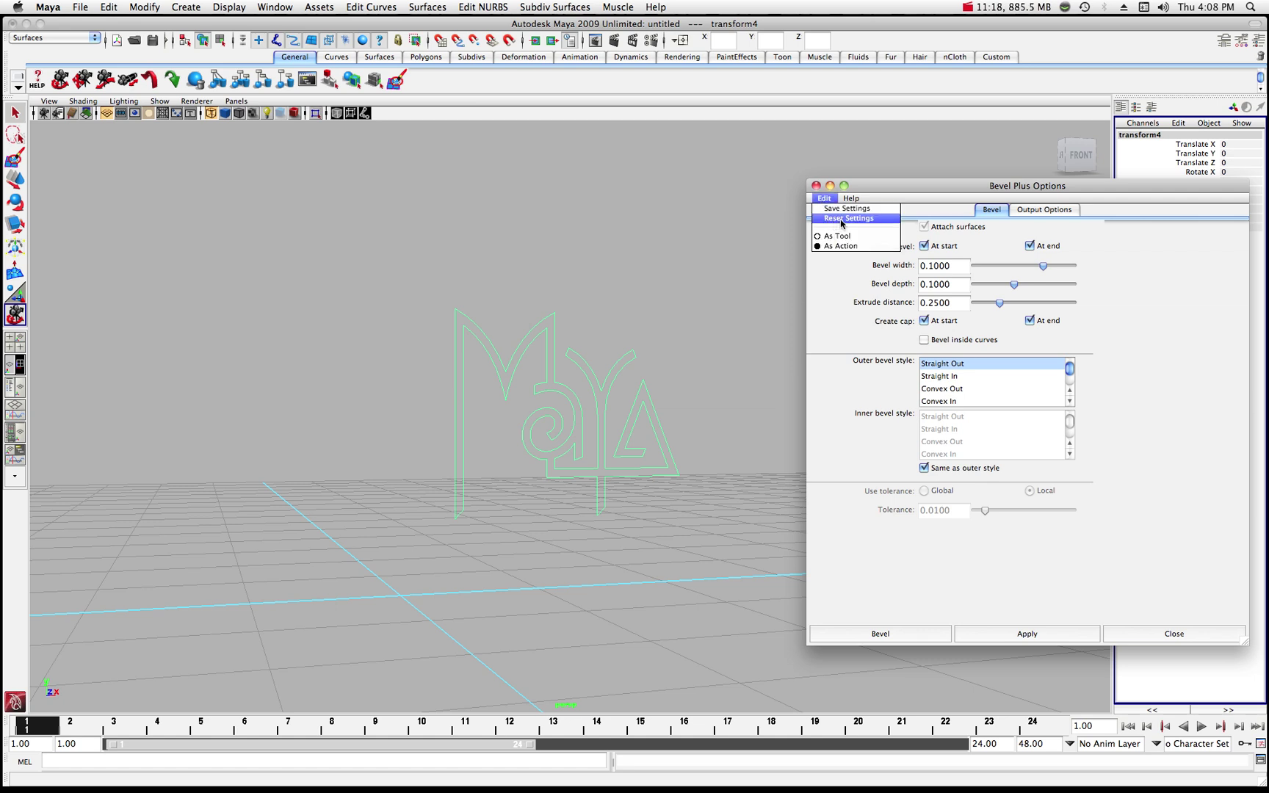
click(850, 219)
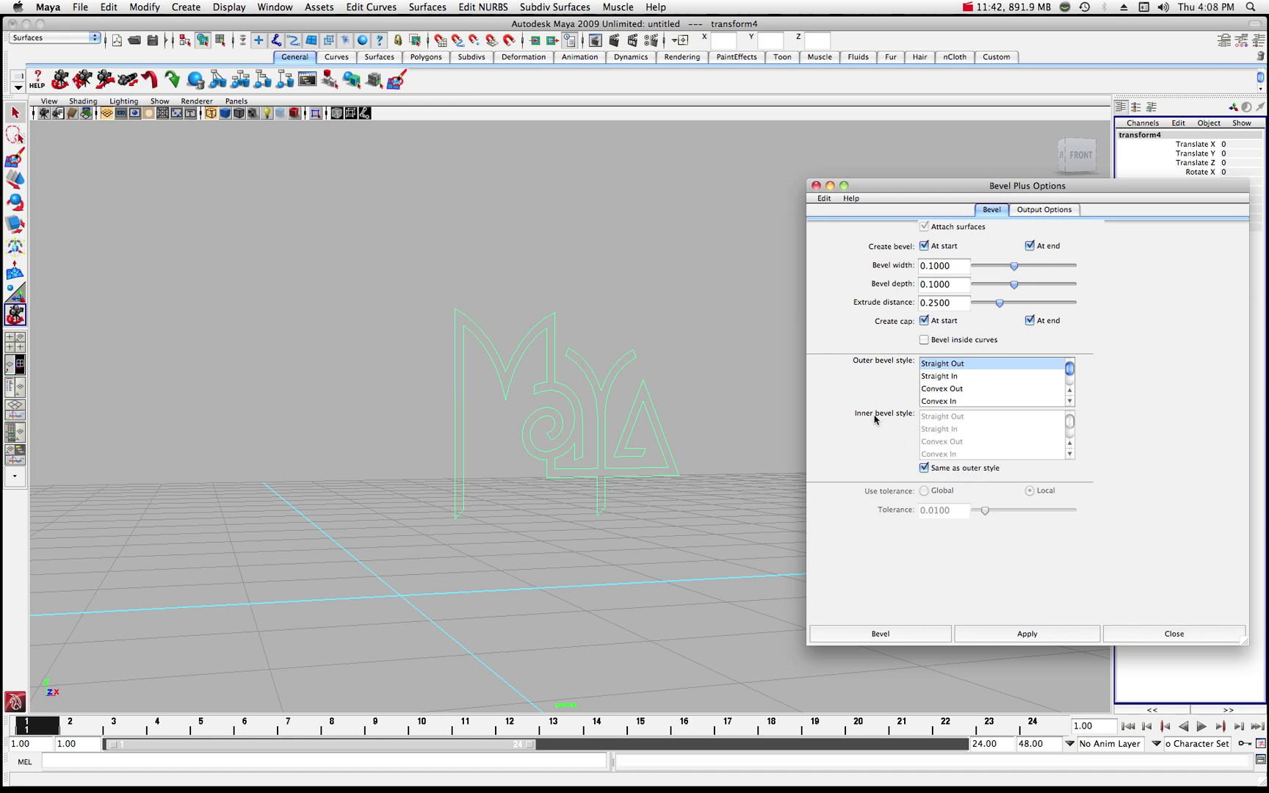
click(898, 635)
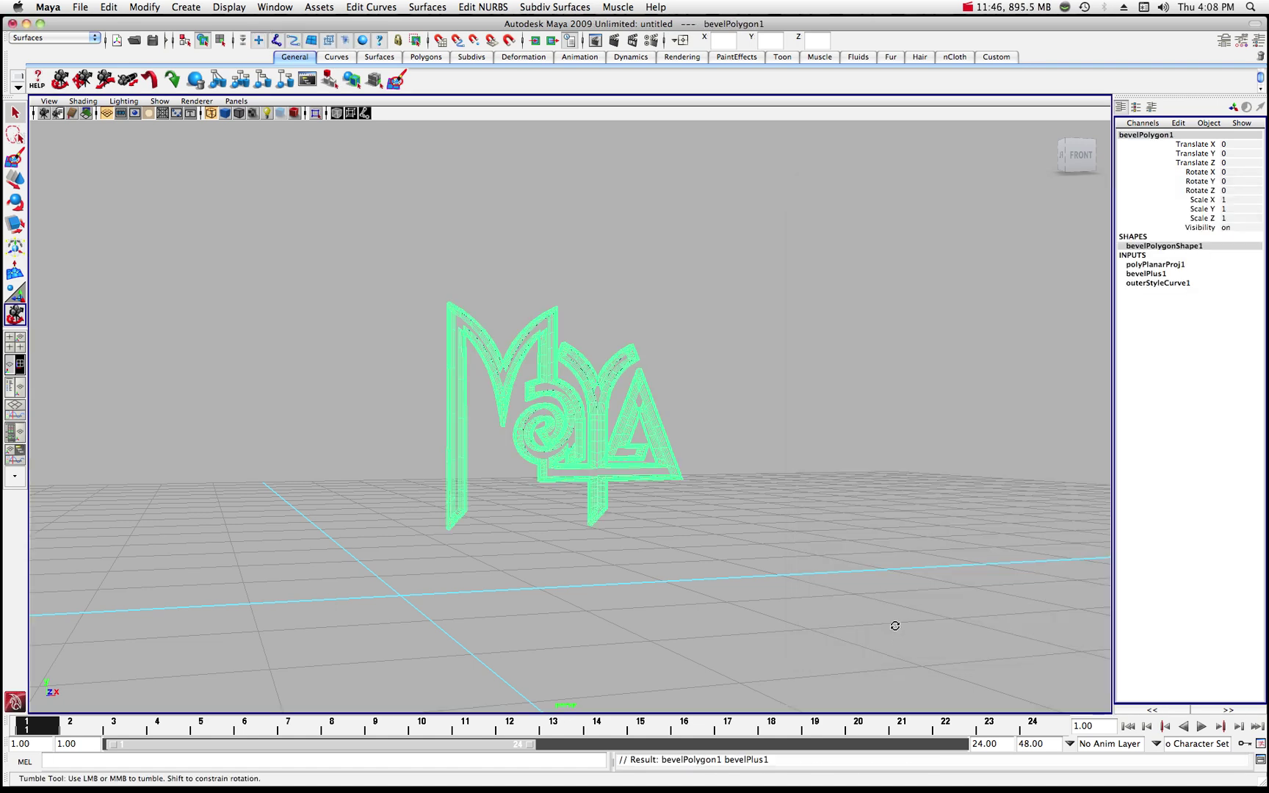
- Display the beveled Maya logo shaded and inspect its bevelled edges up close from the front
click(226, 113)
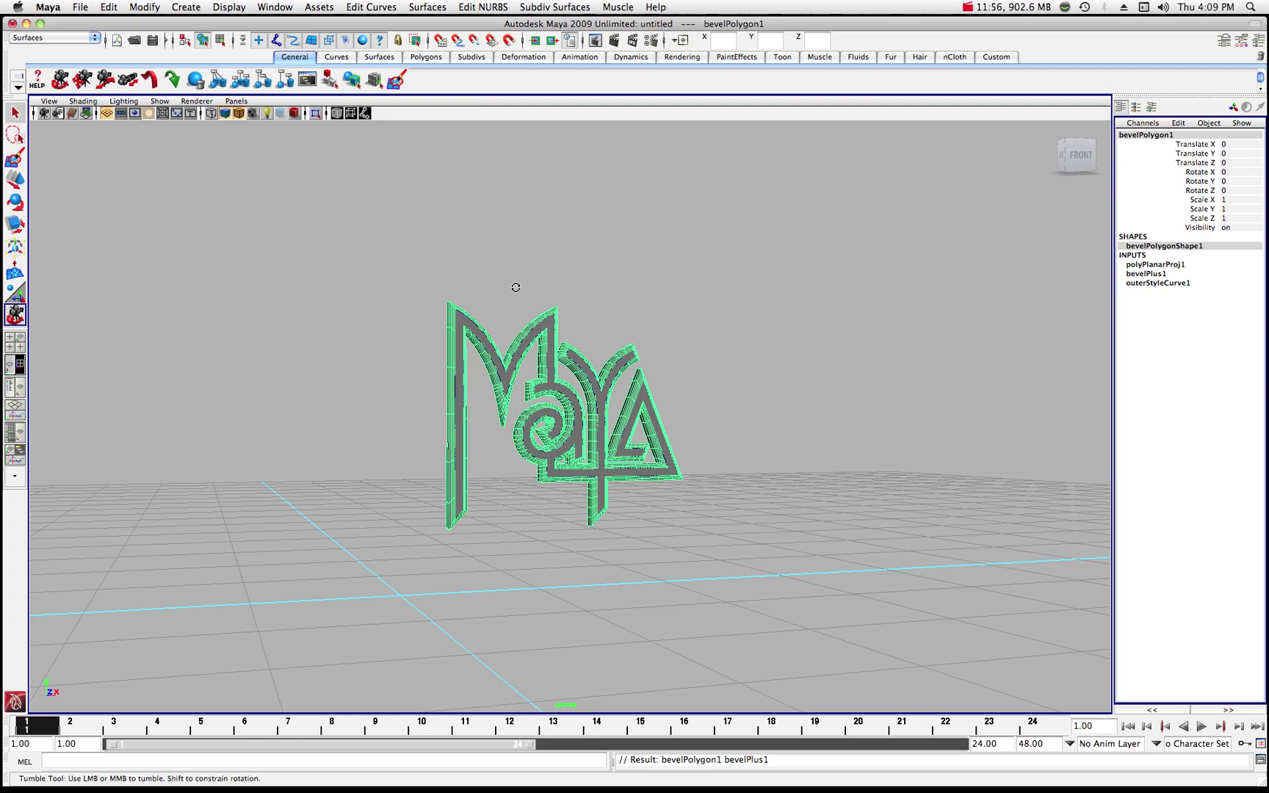
alt+drag(544, 293, 590, 323)
scroll(556, 305, up, 6)
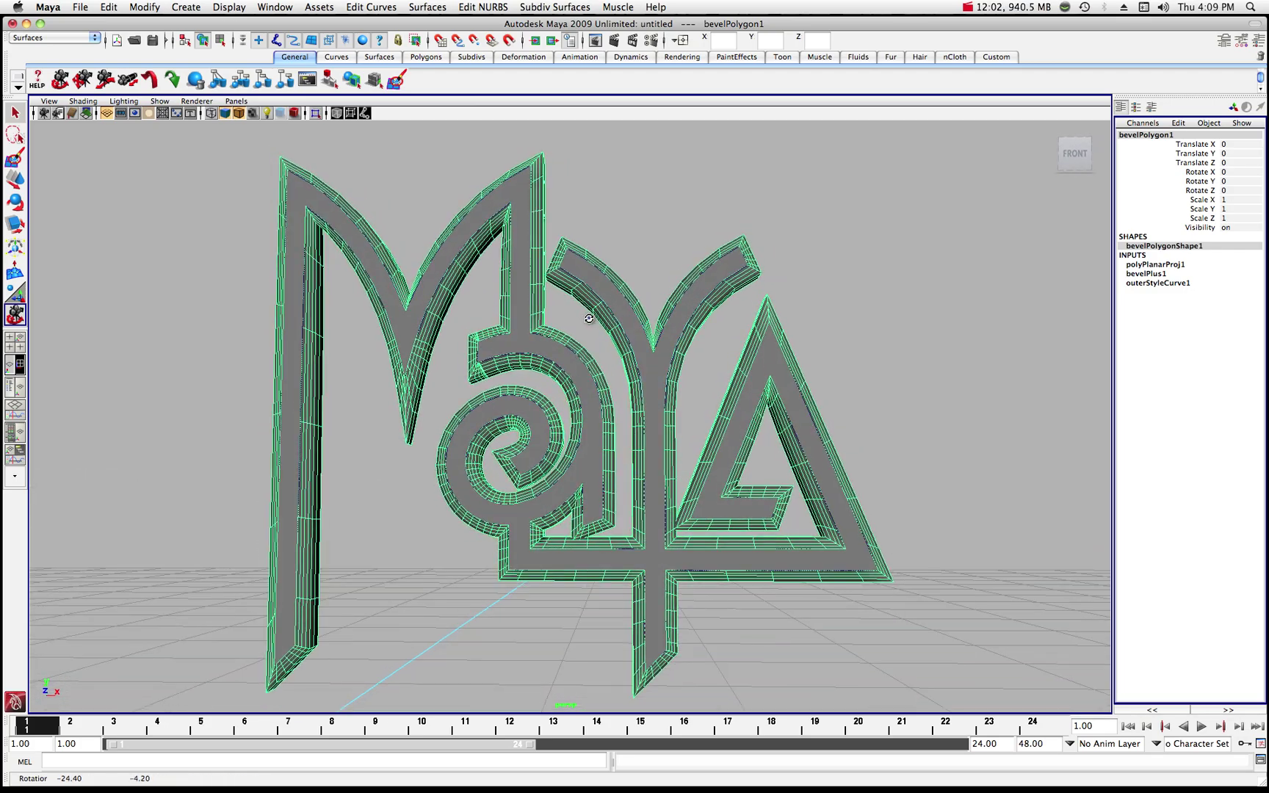
scroll(610, 472, up, 3)
drag(600, 519, 722, 585)
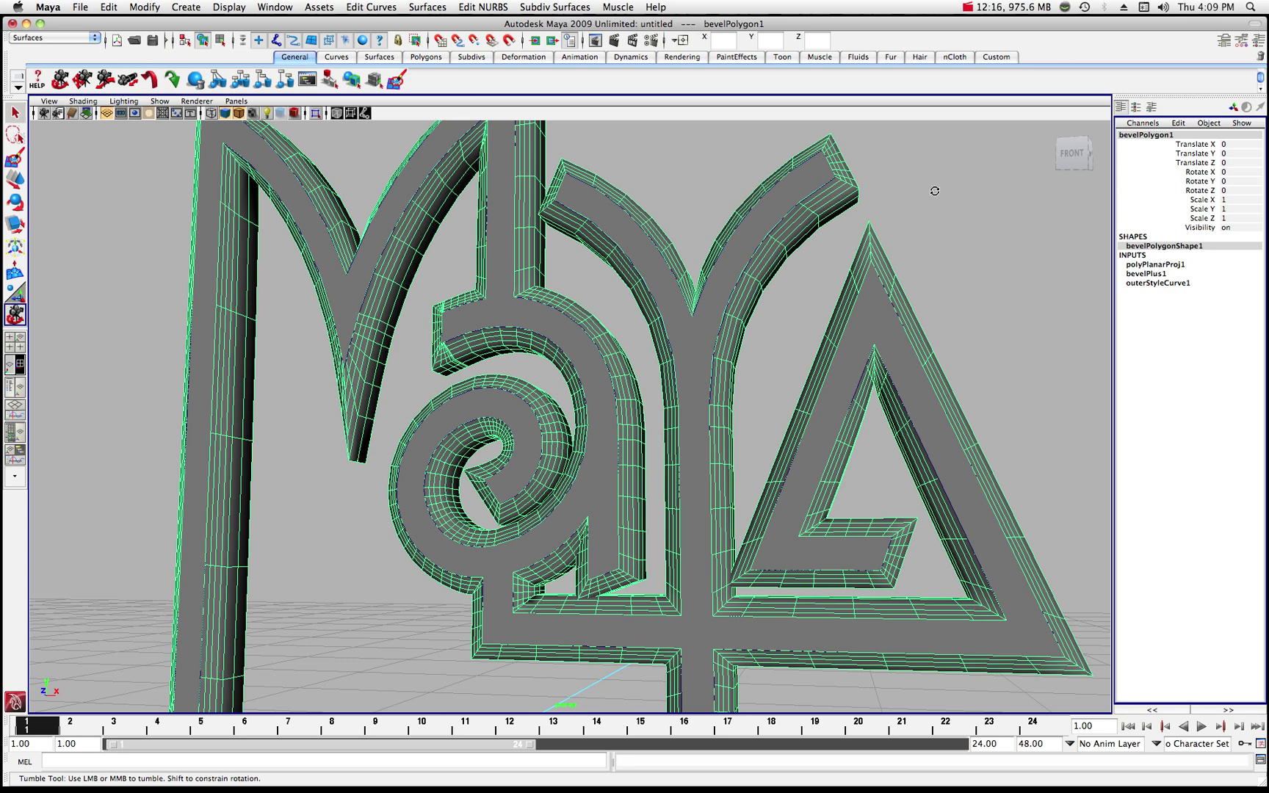
- In the bevelPlus1 attributes, set the logo's bevel width to 0.009, bevel depth to 0.073 and extrude distance to 0.587
click(1223, 41)
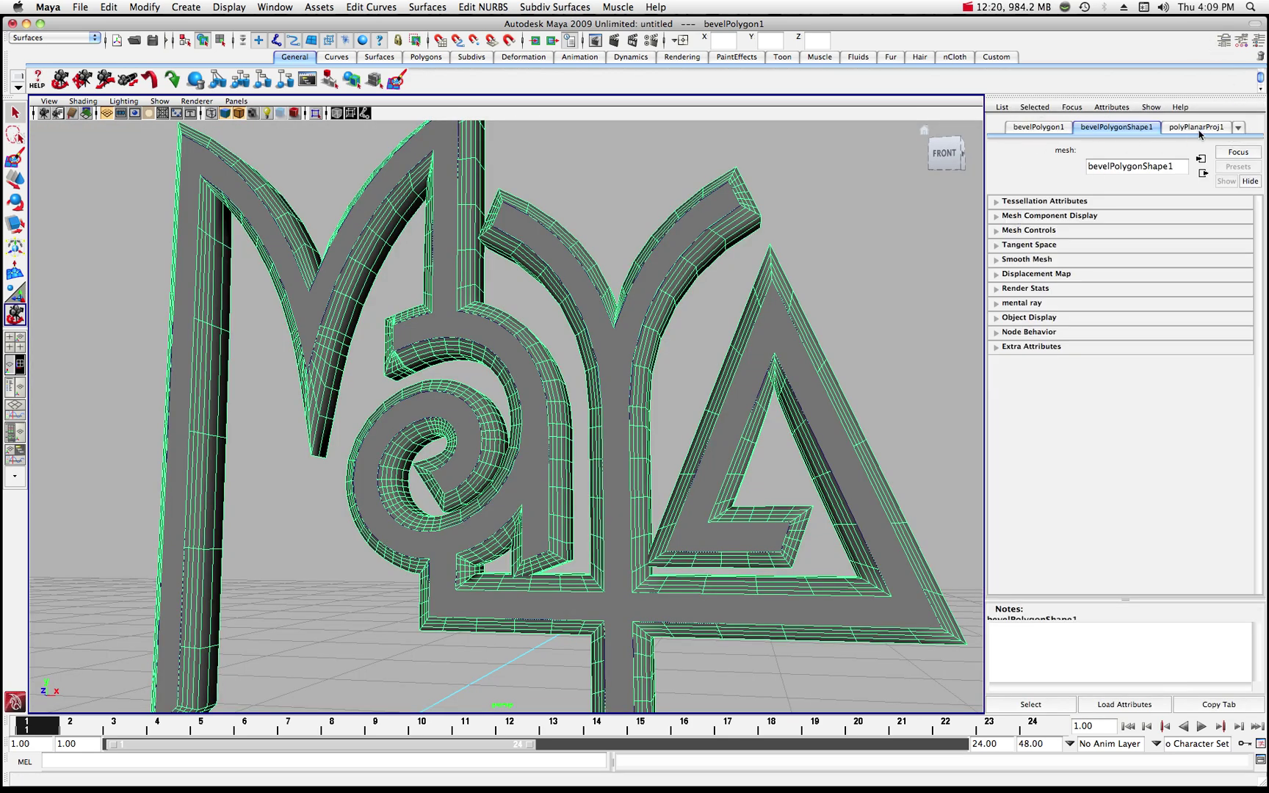
click(1238, 128)
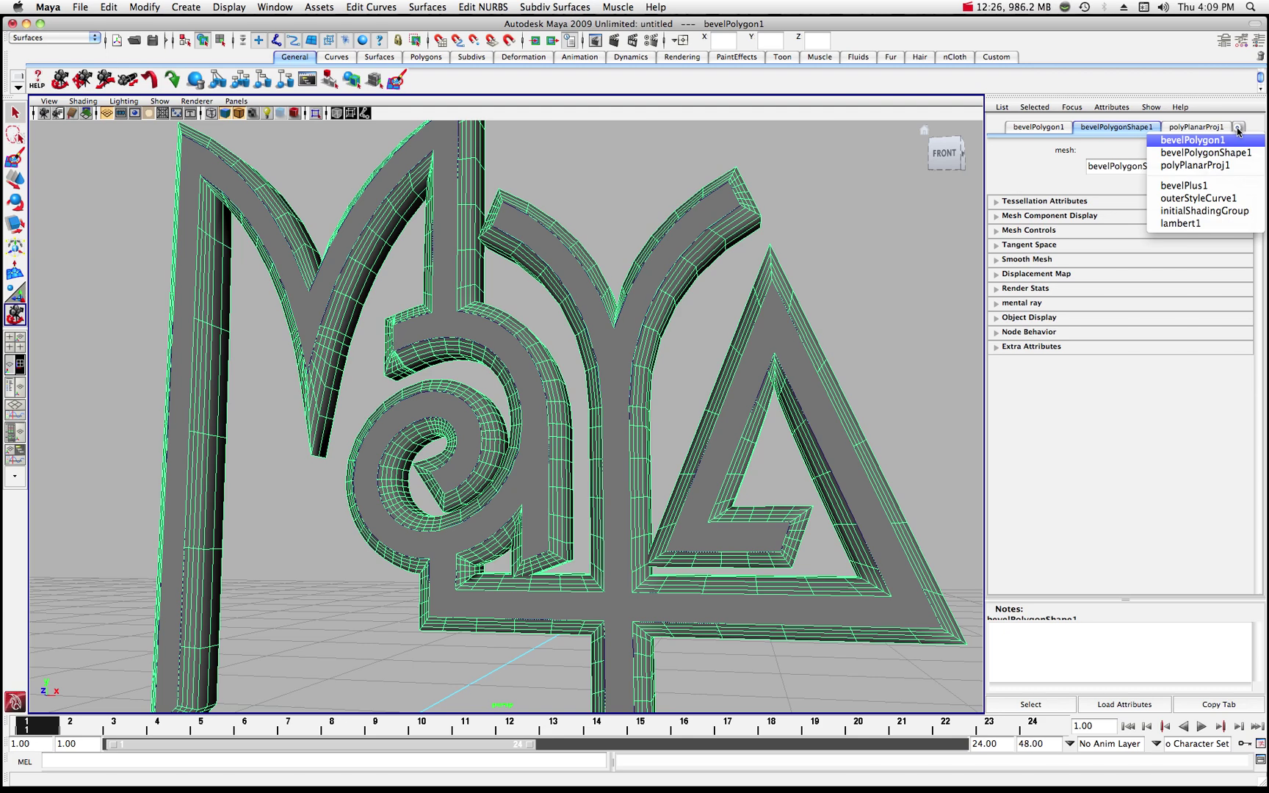
click(1195, 187)
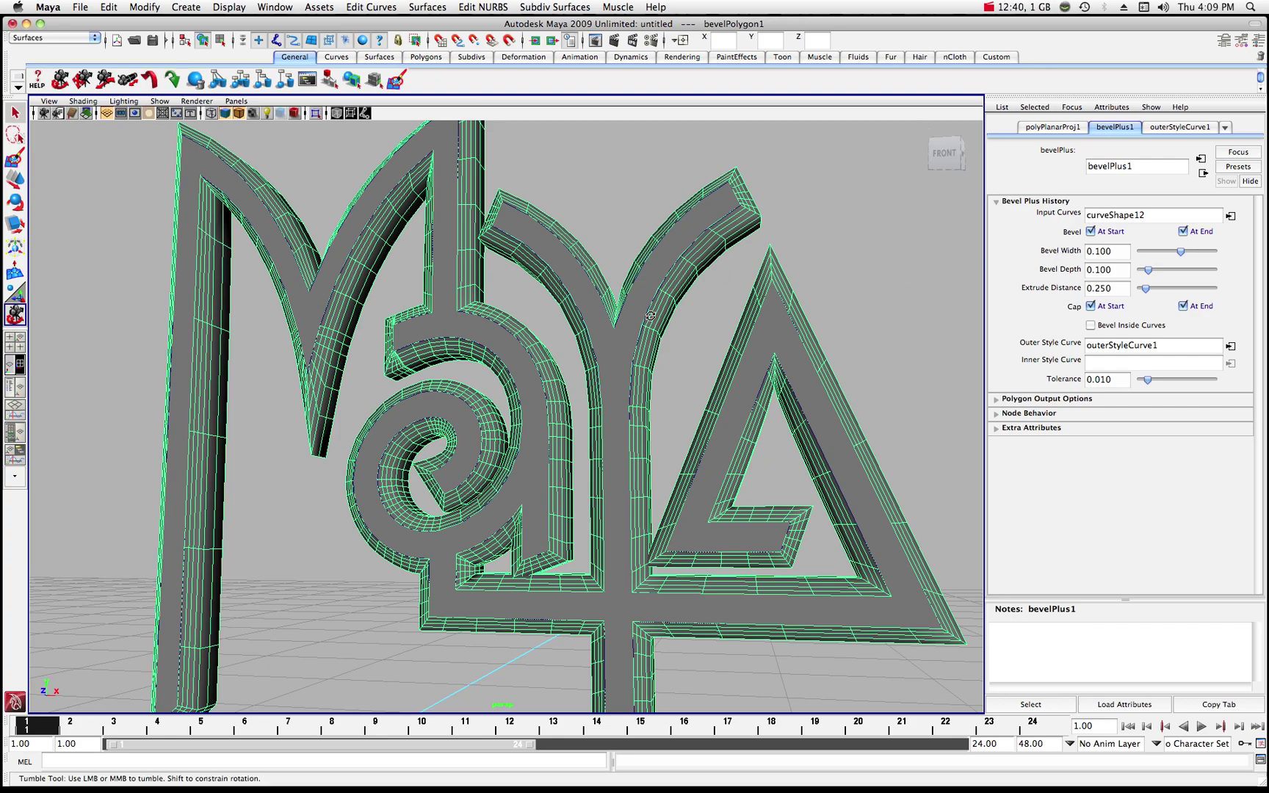
alt+drag(700, 328, 746, 325)
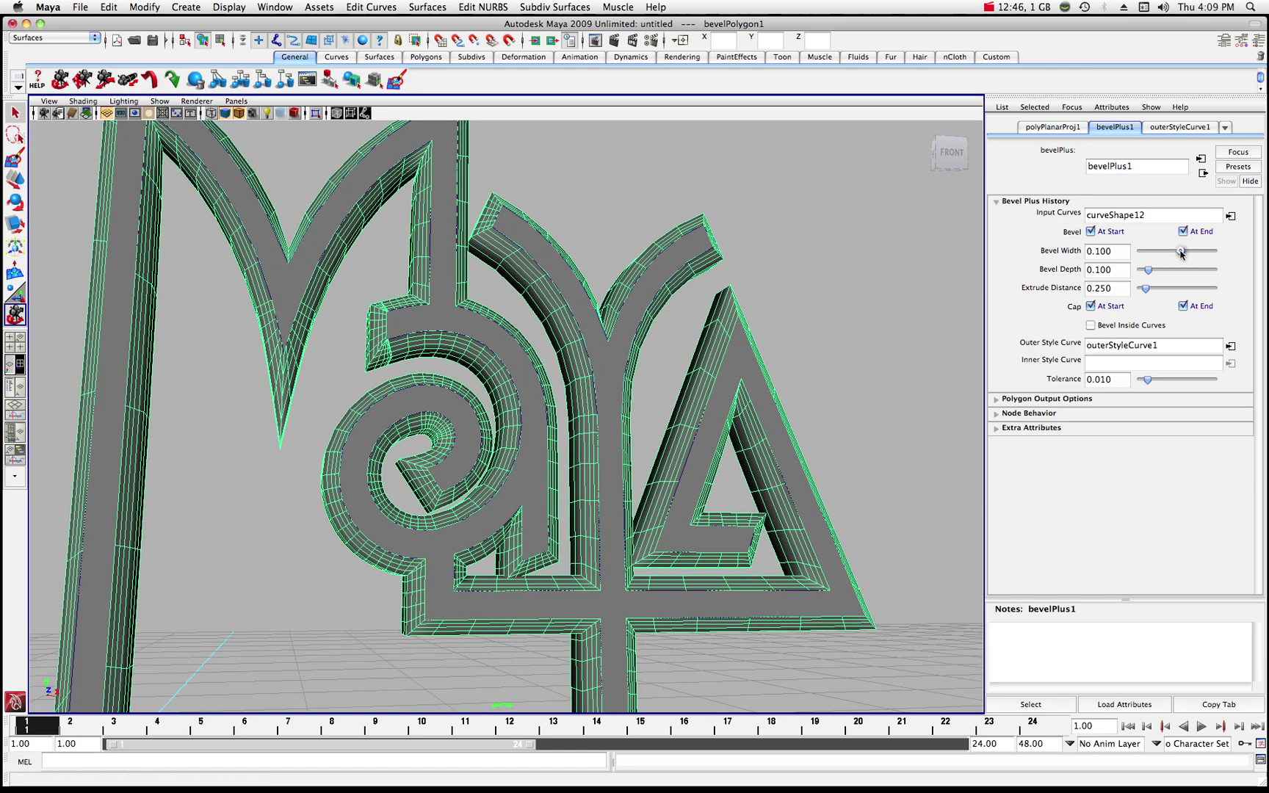
drag(1180, 251, 1154, 290)
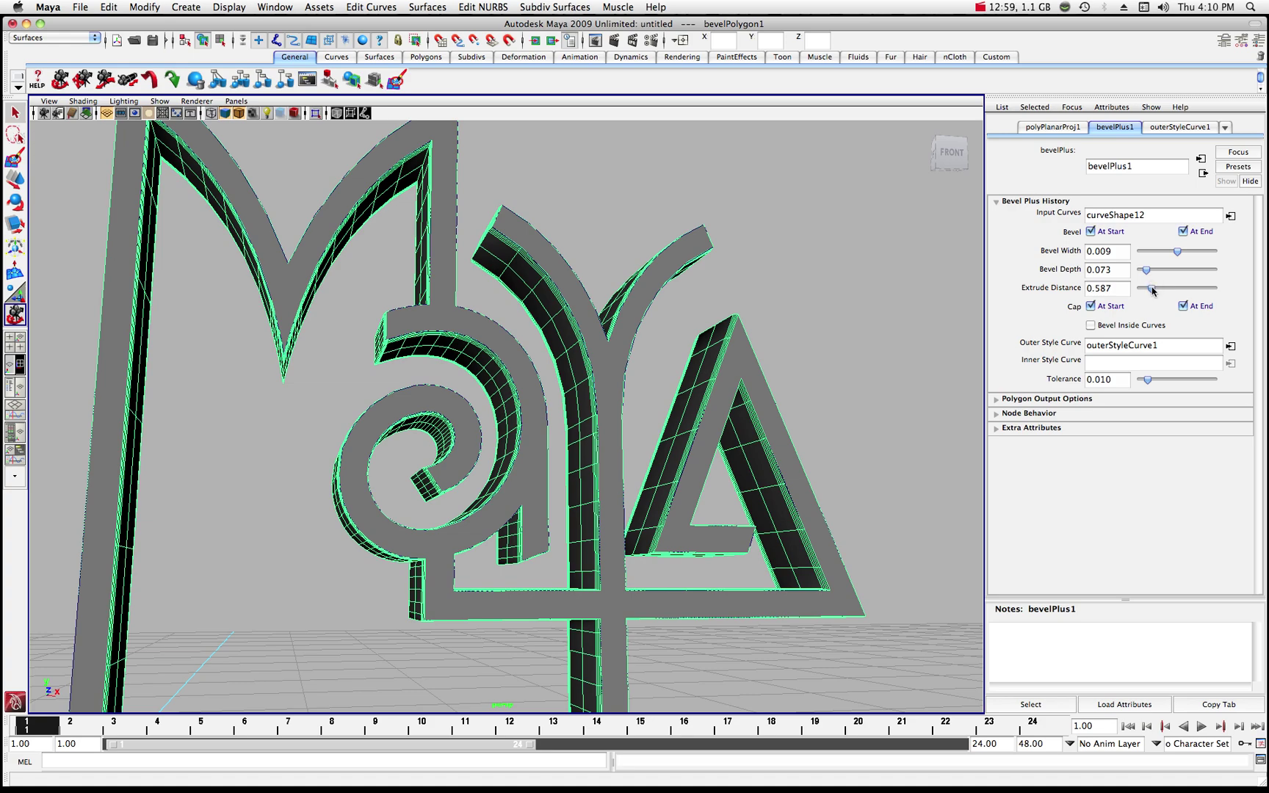
- Set the logo's bevel depth to 0.284 and view the thickened lettering from its right side
alt+drag(572, 298, 736, 215)
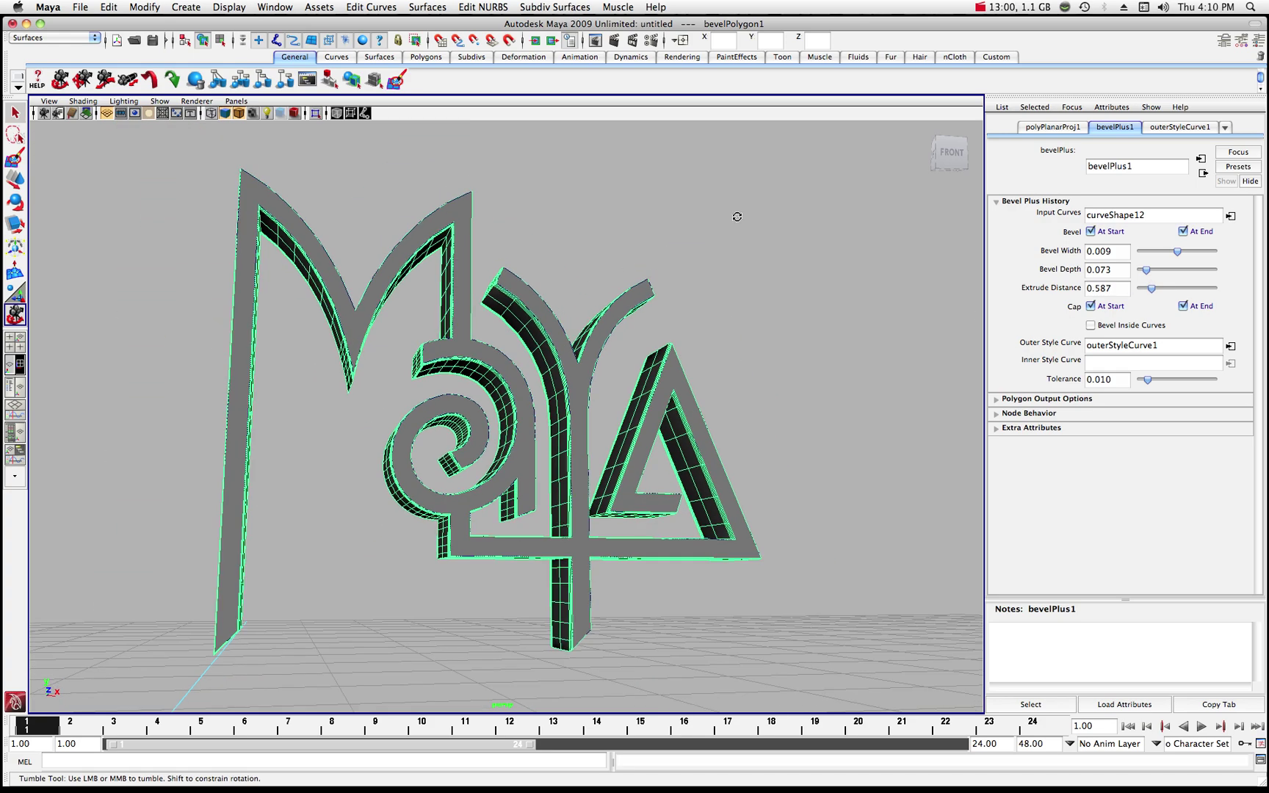
click(951, 153)
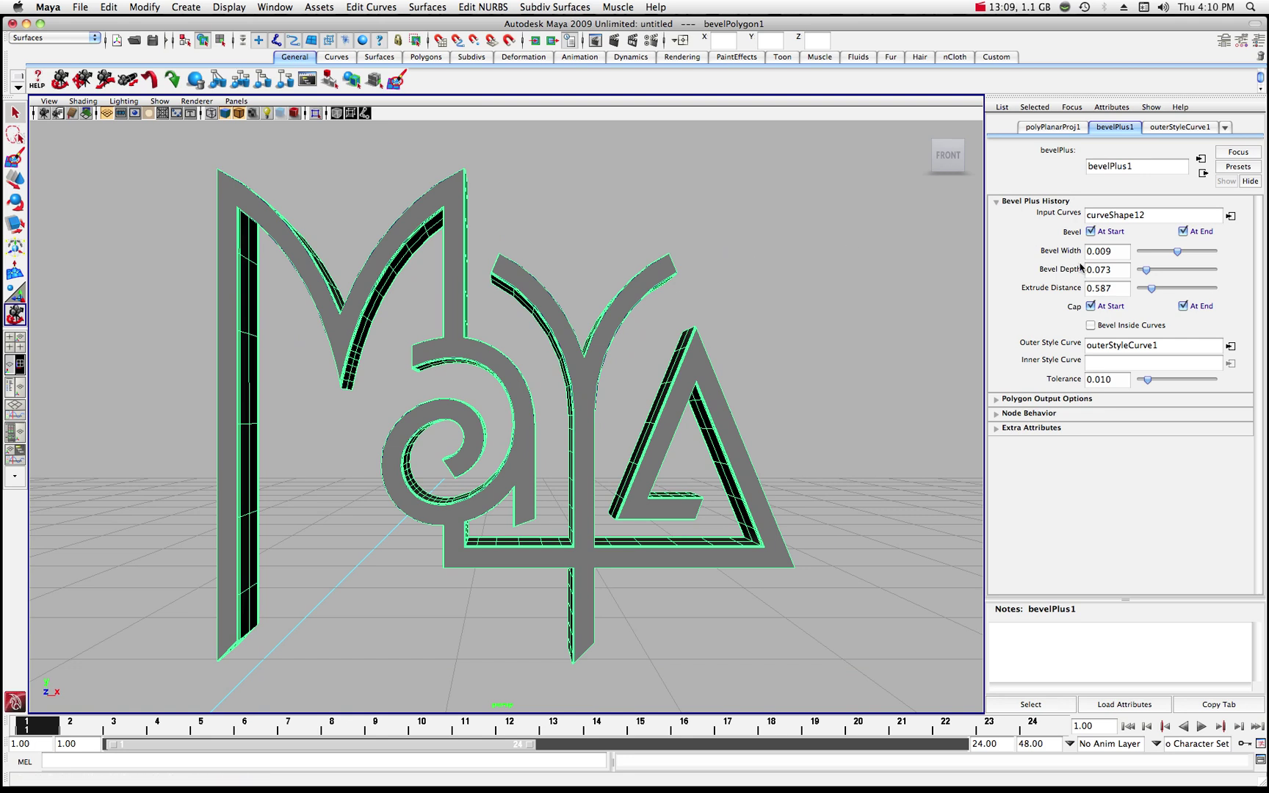
mouse_move(1148, 272)
mouse_down()
mouse_move(1187, 274)
mouse_move(1153, 274)
mouse_move(1164, 274)
mouse_up()
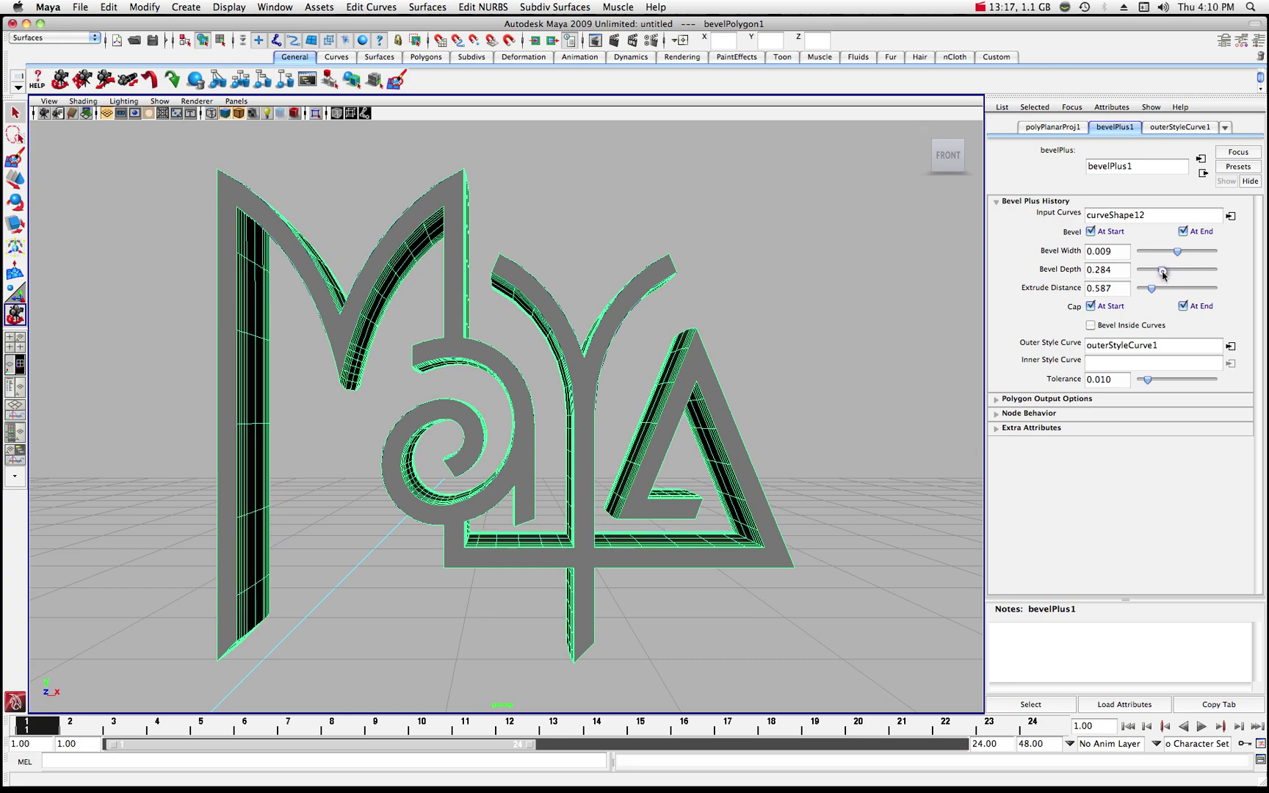
drag(691, 317, 528, 334)
- Expand transform4 in the Outliner to examine the source curve kept beside the beveled mesh
mouse_move(1175, 775)
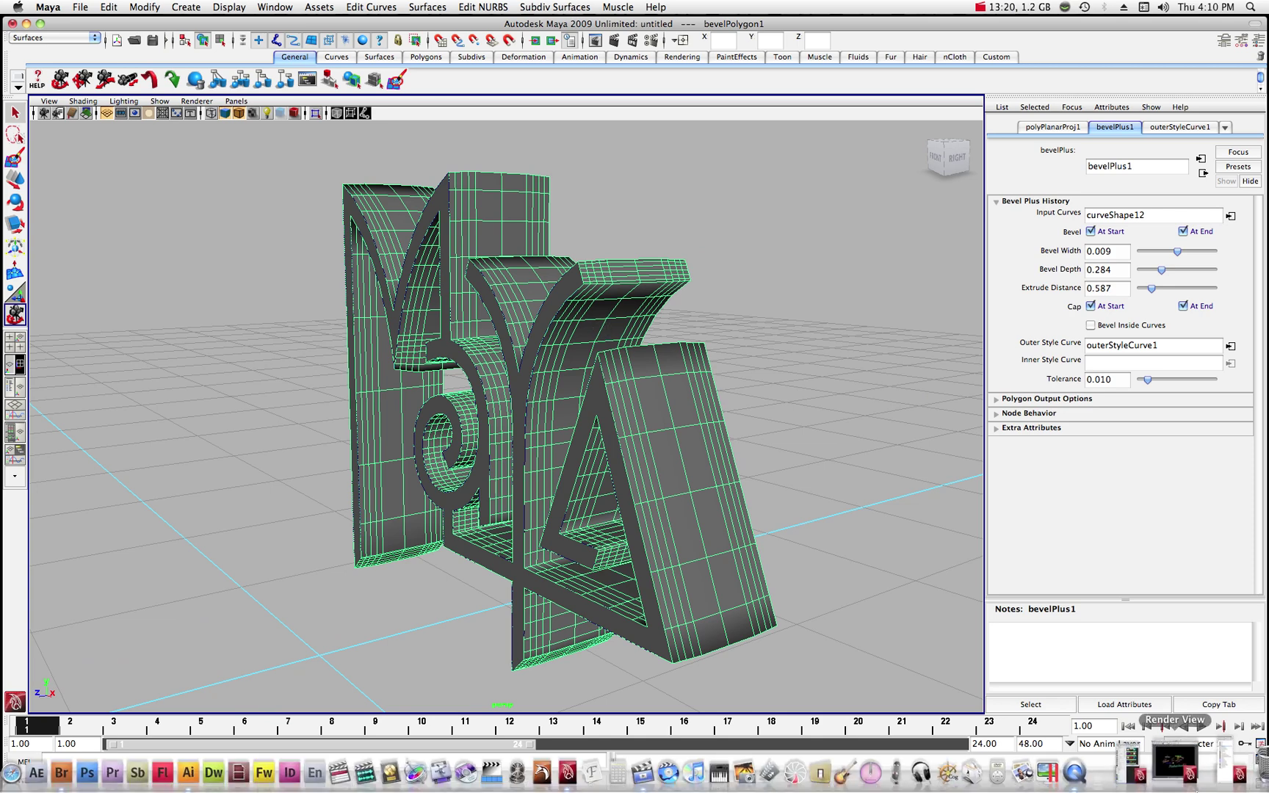
click(1210, 771)
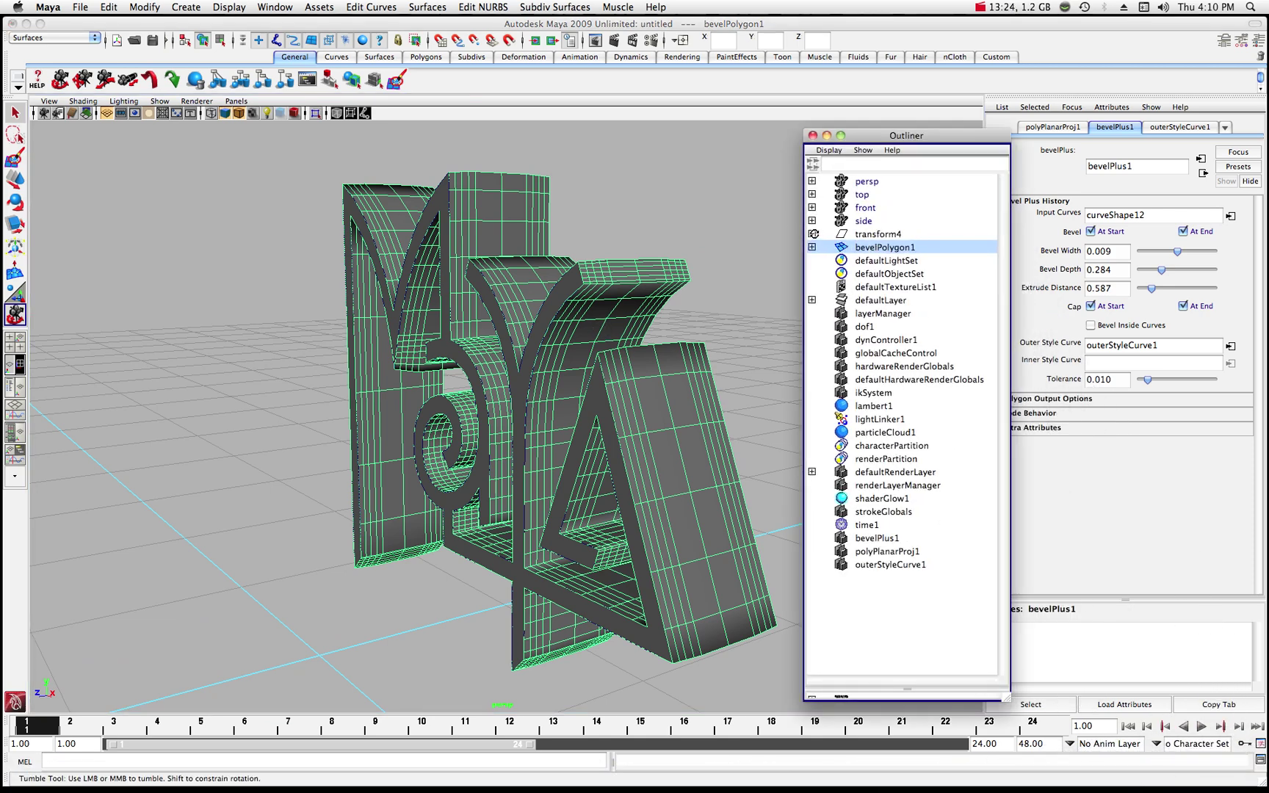
click(812, 234)
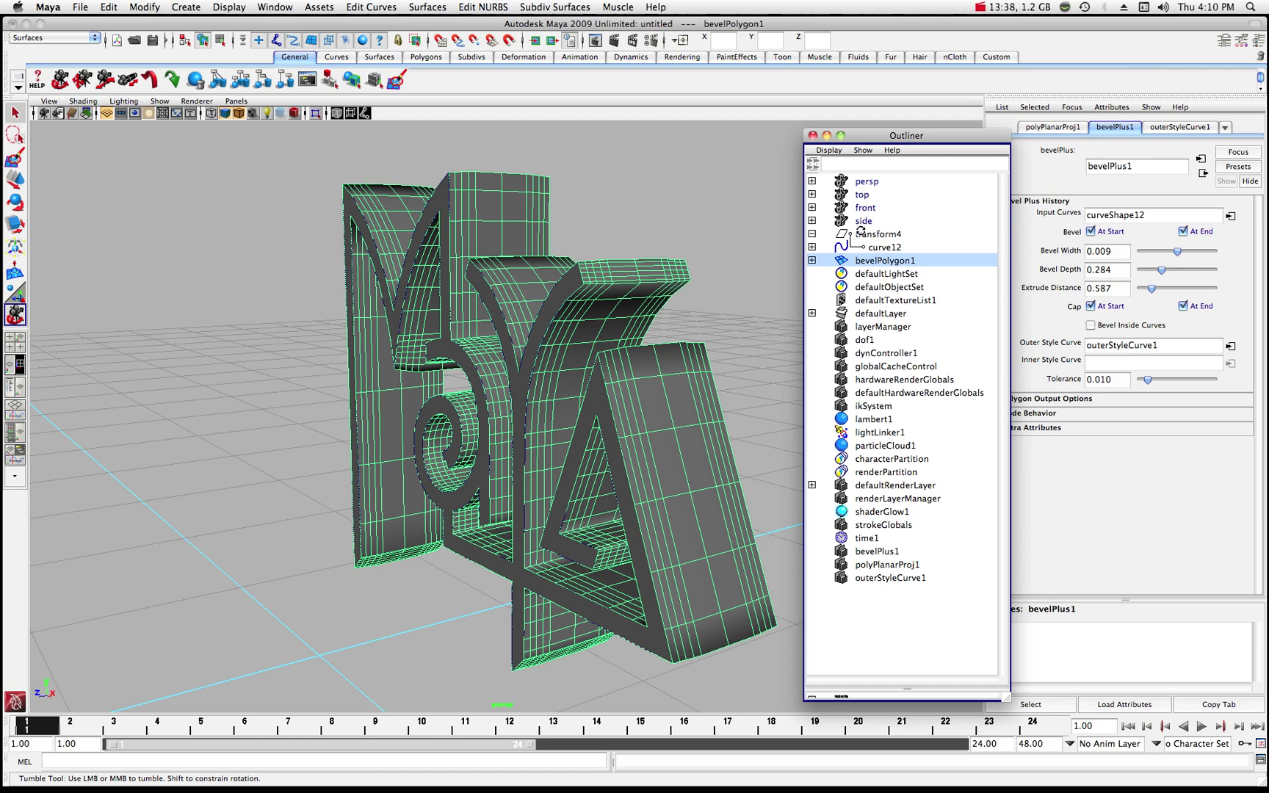
- Move the beveled Maya mesh along the Z axis away from its source curve and select that curve
click(827, 136)
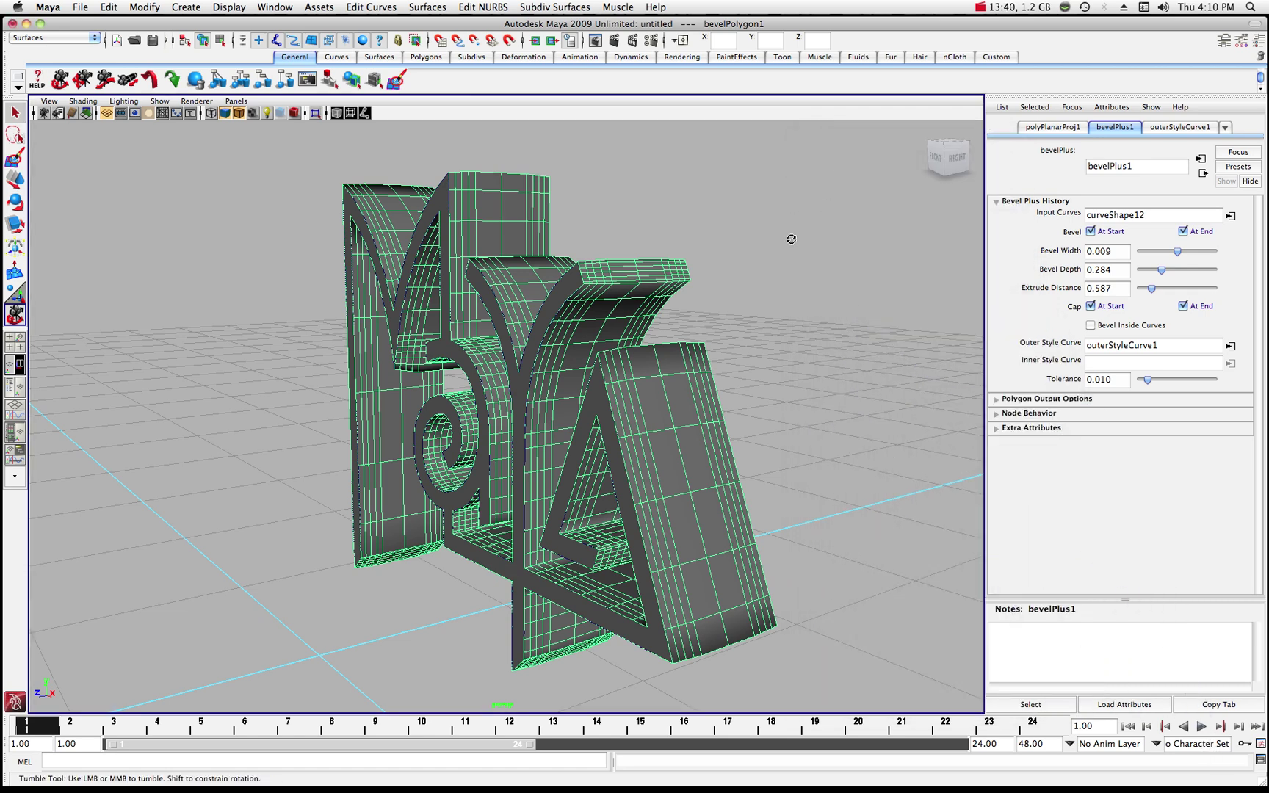
drag(530, 265, 497, 267)
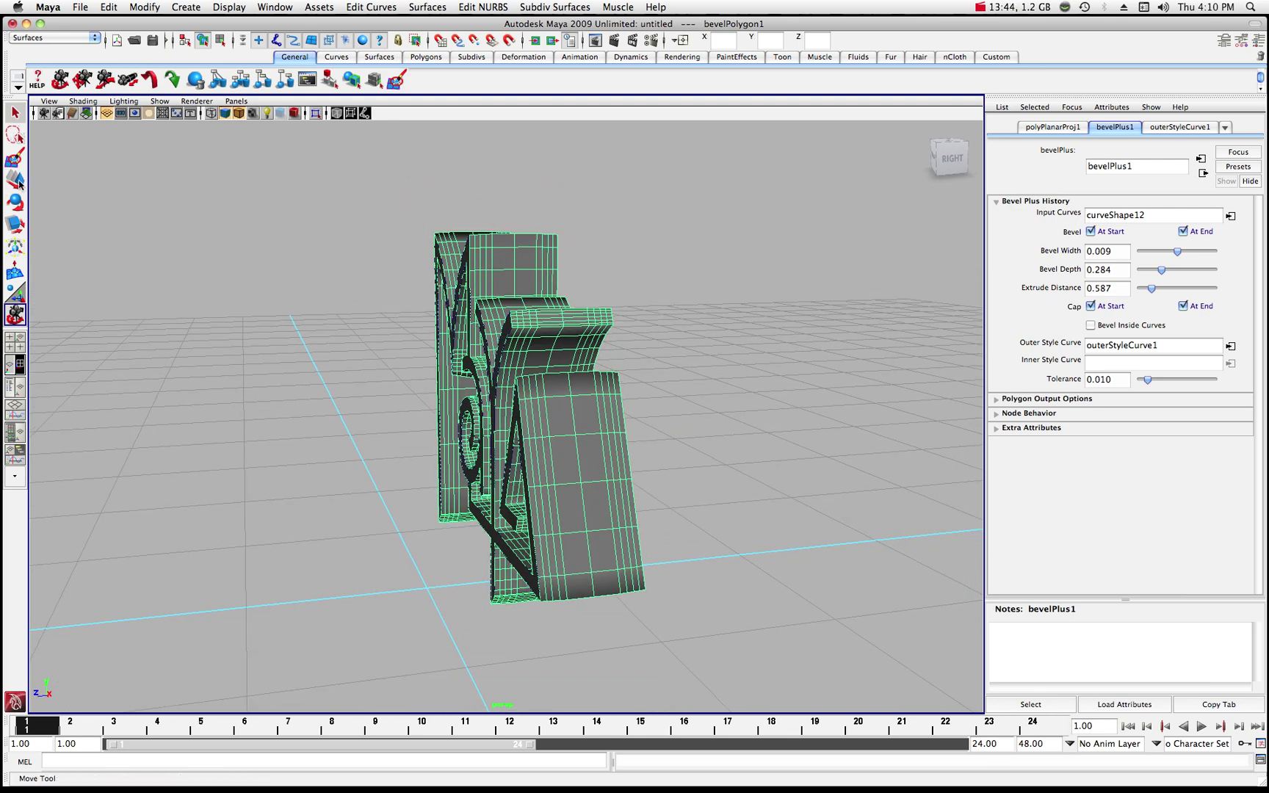
key(w)
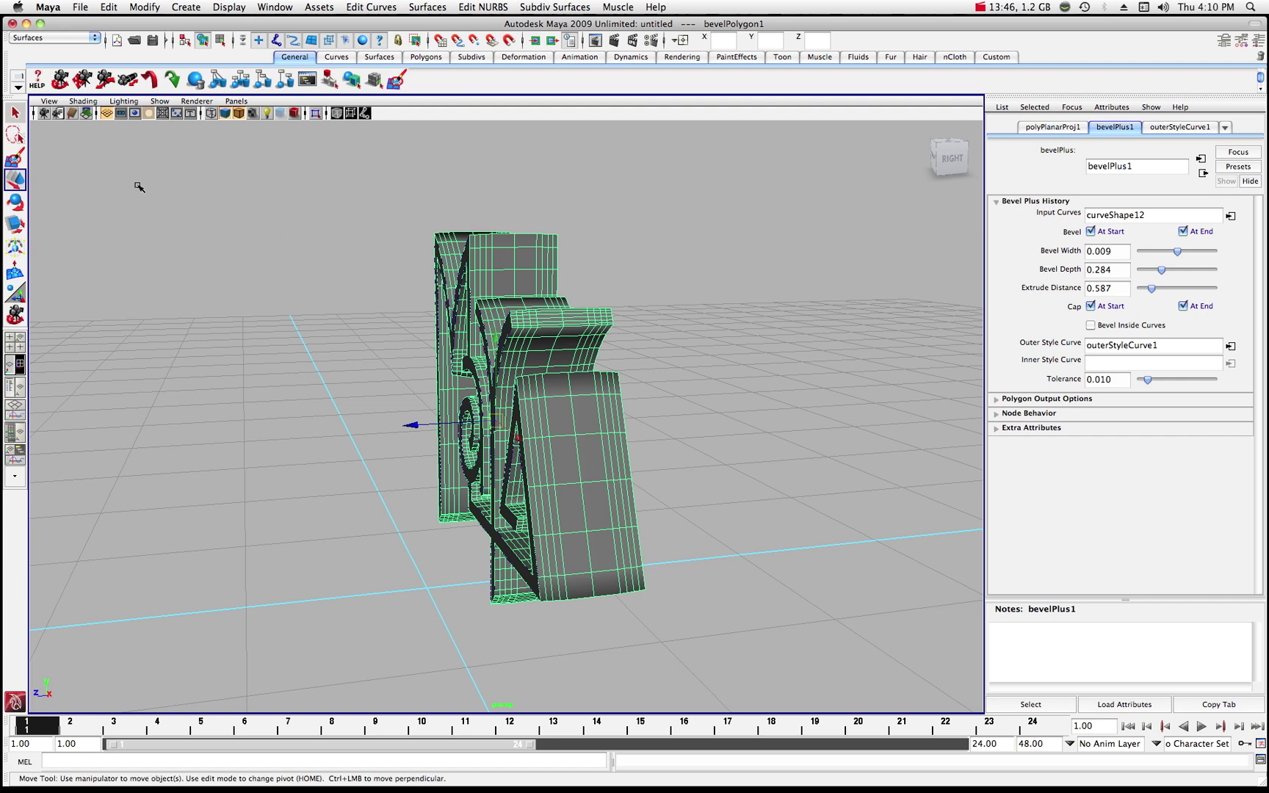
drag(416, 433, 145, 442)
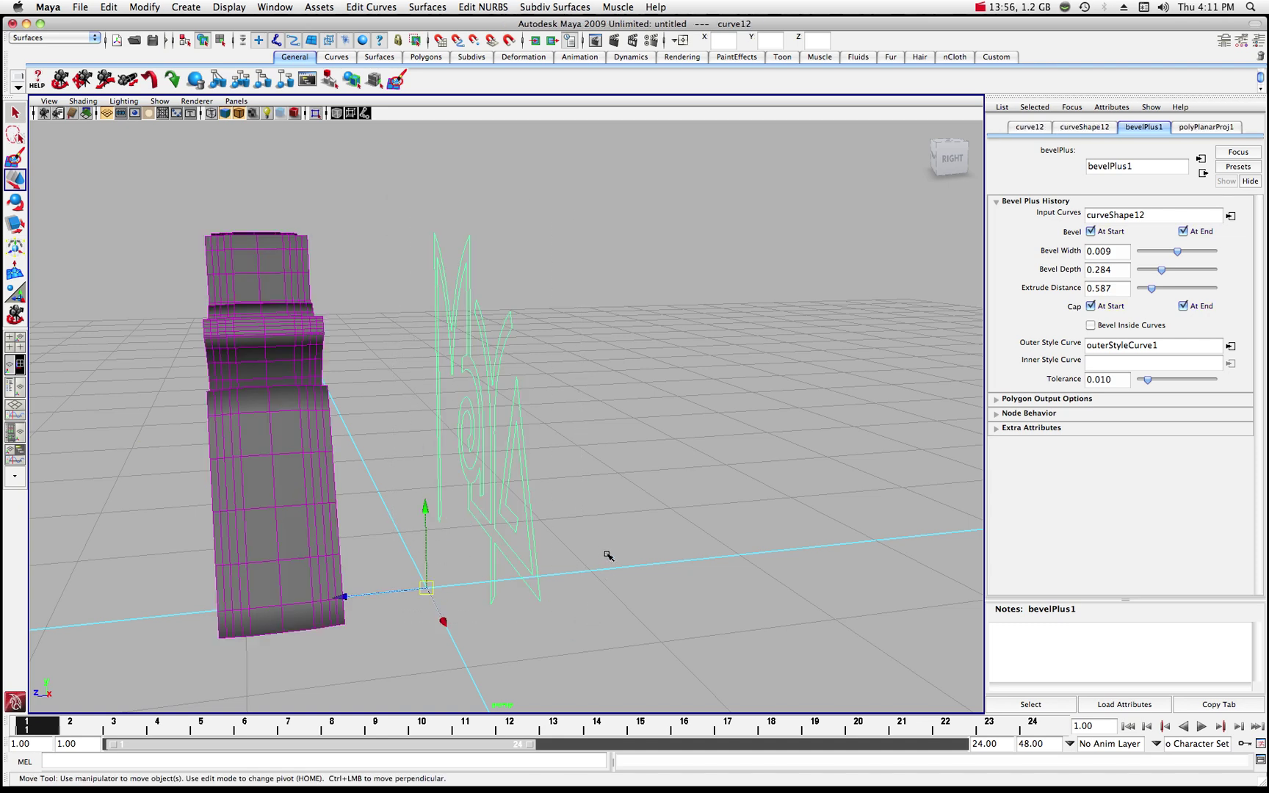
- Delete the source curve12 and its leftover parent transform4 from the scene
mouse_move(1186, 773)
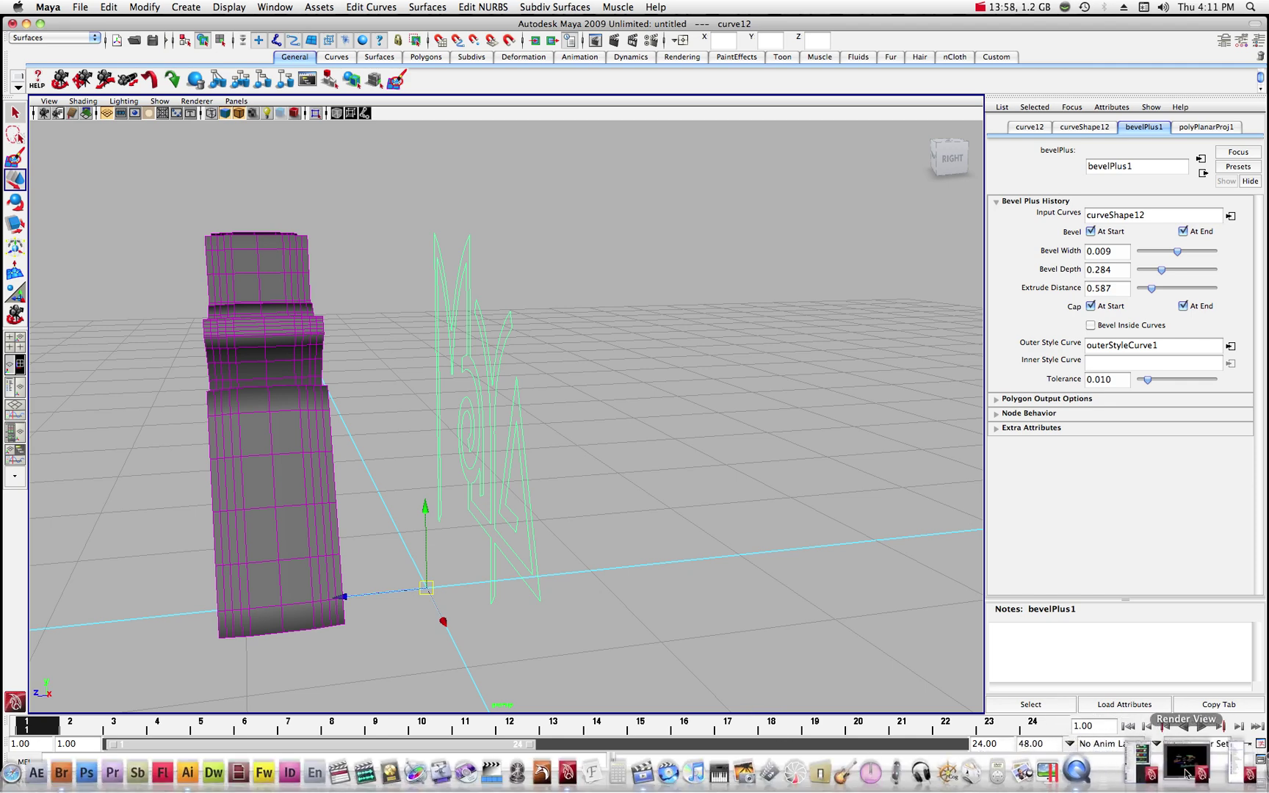
click(1197, 771)
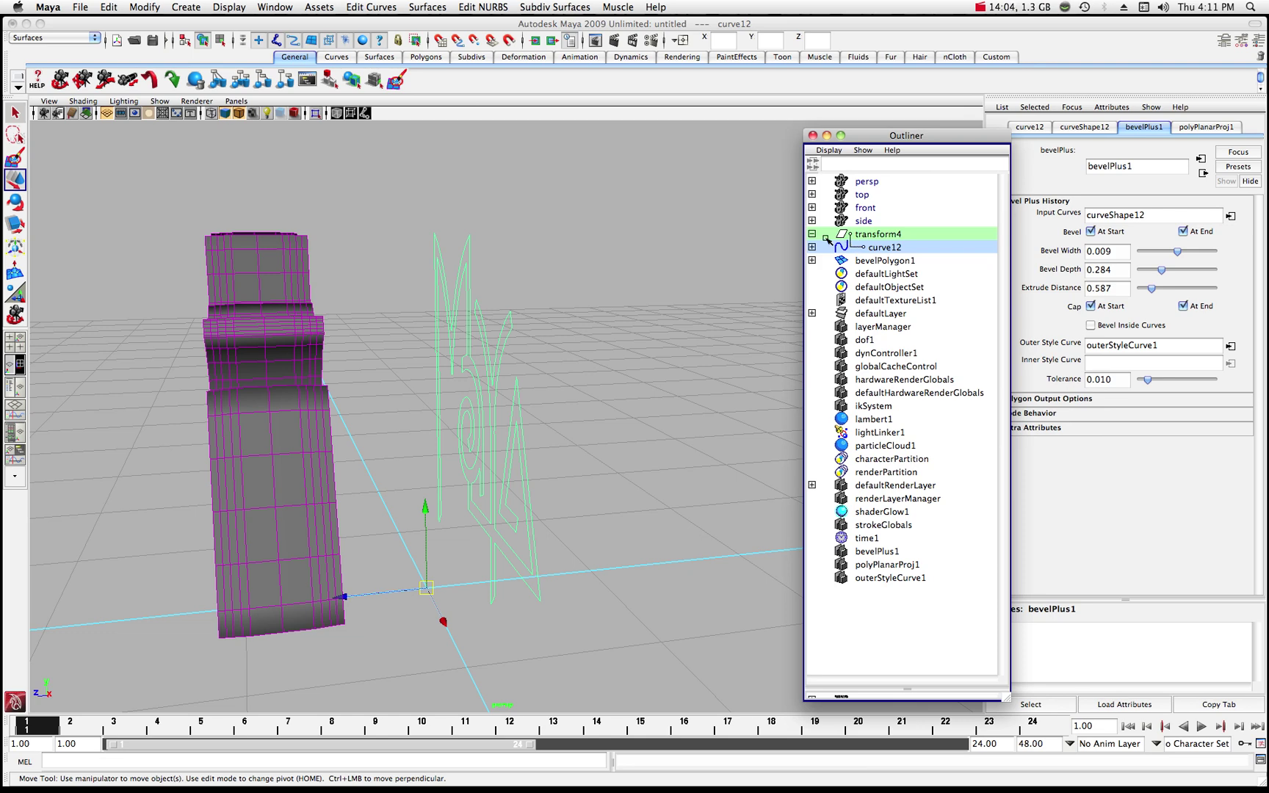
key(Delete)
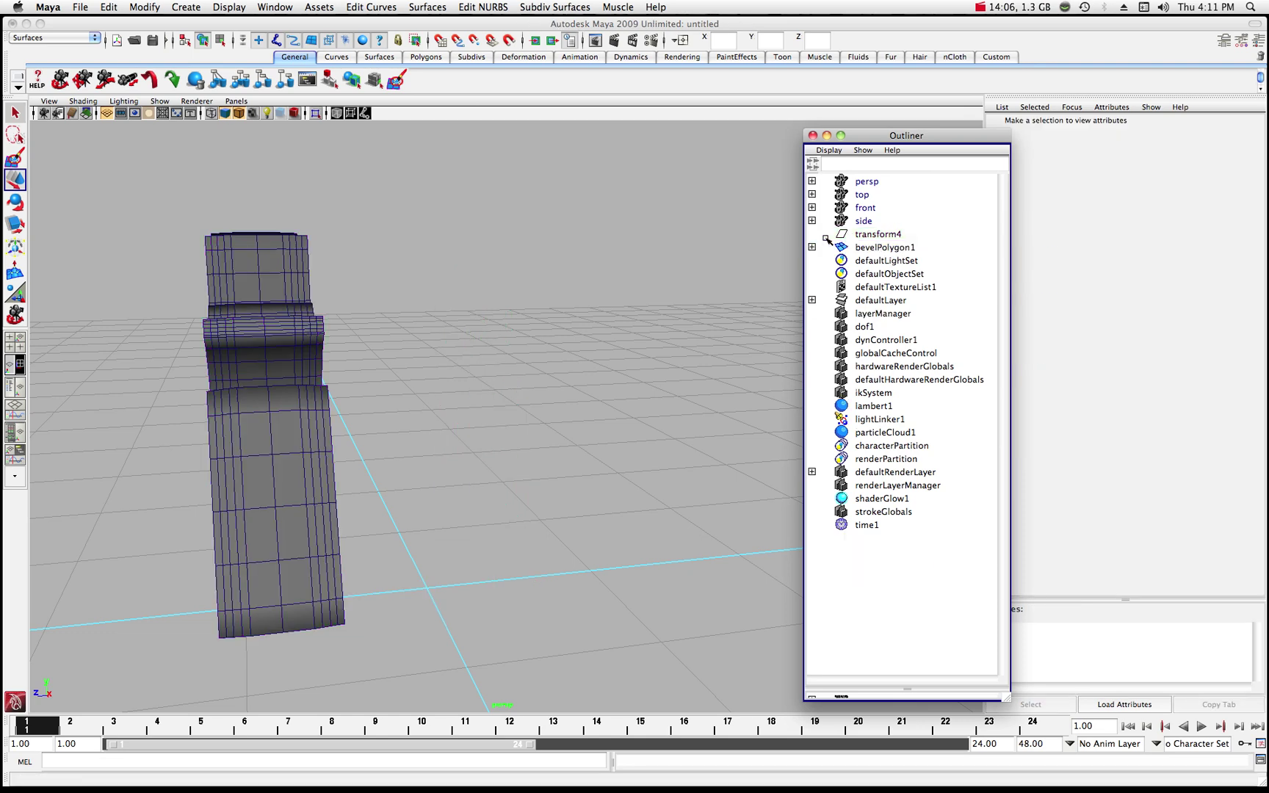
click(877, 235)
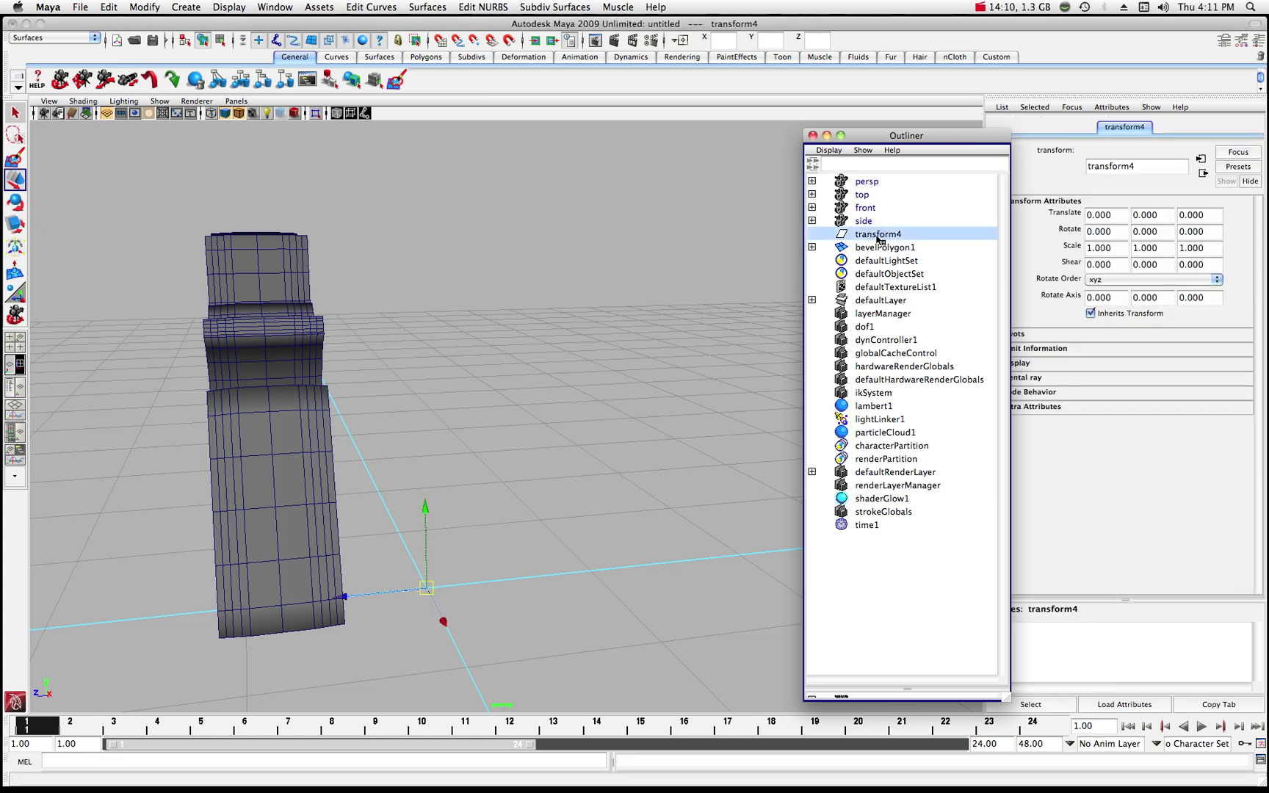
key(Delete)
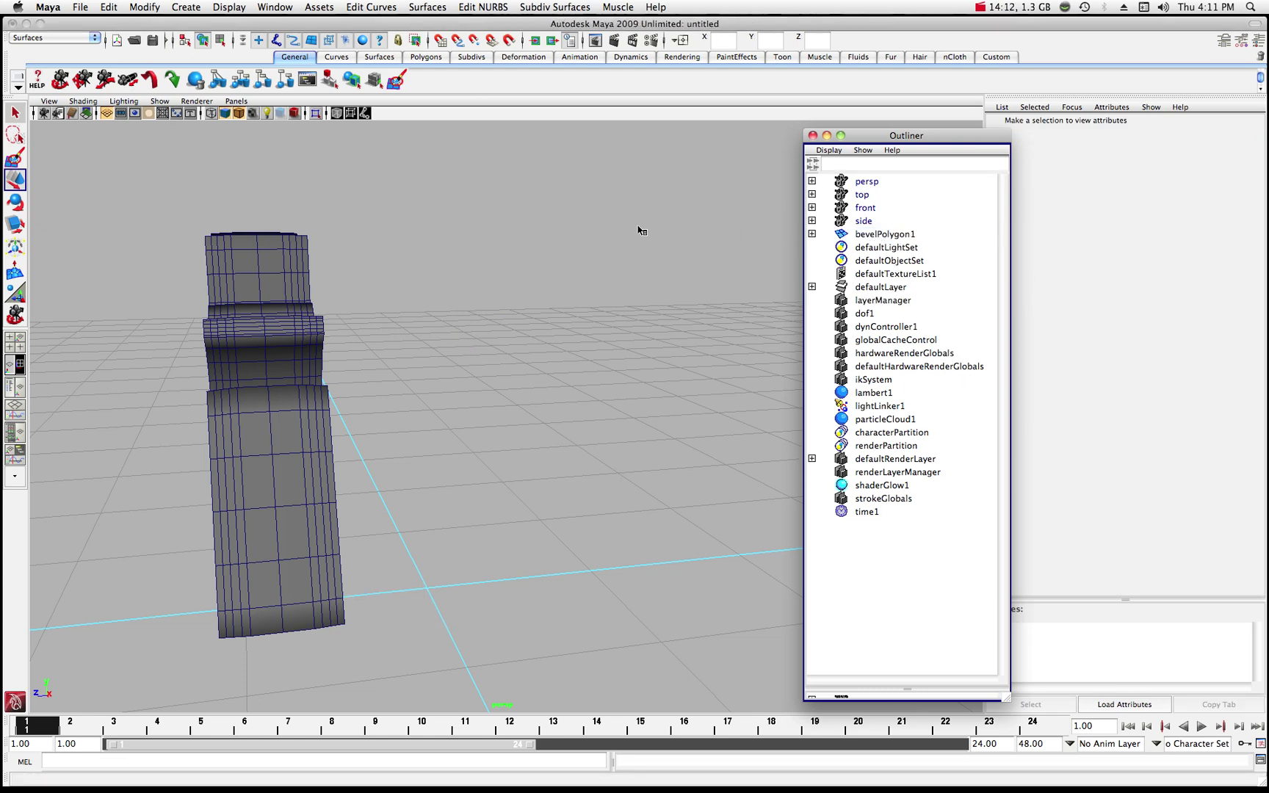
- Delete the construction history of the beveled logo mesh bevelPolygon1
click(265, 294)
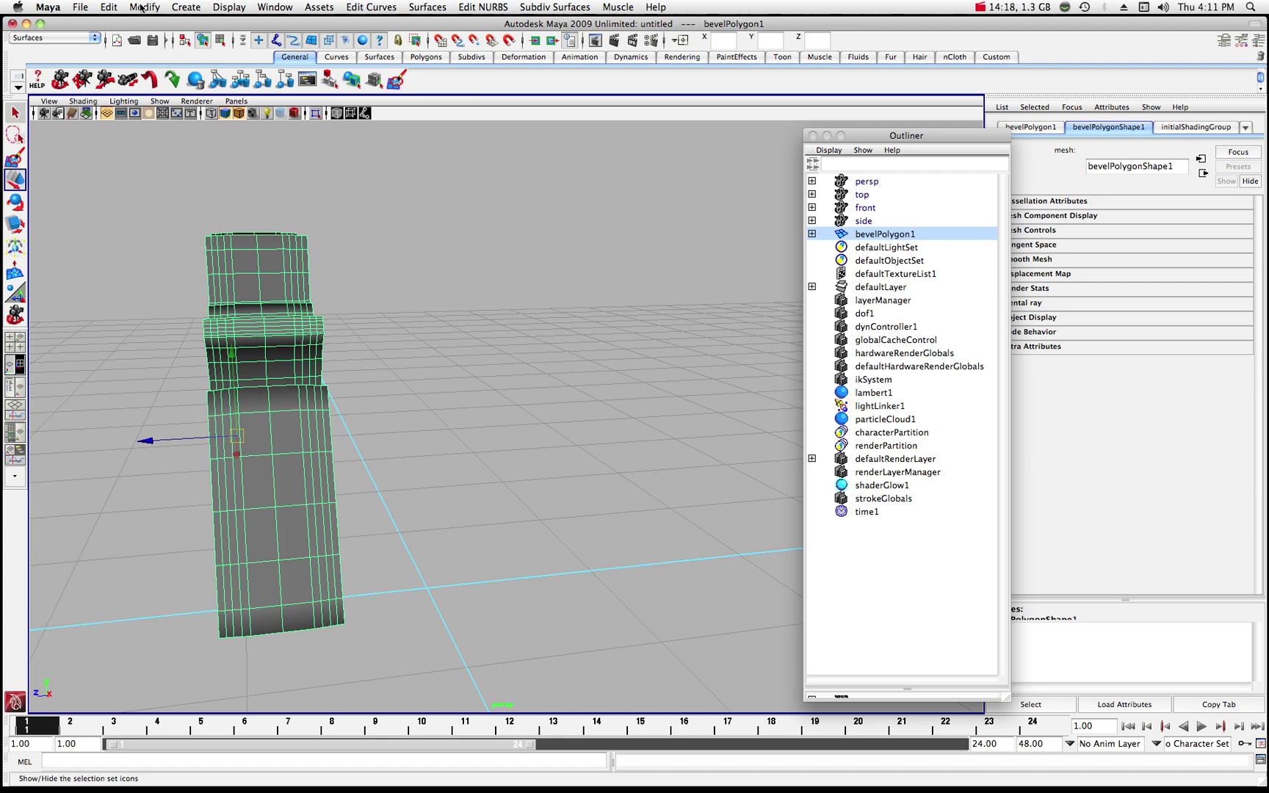
click(109, 7)
mouse_move(132, 9)
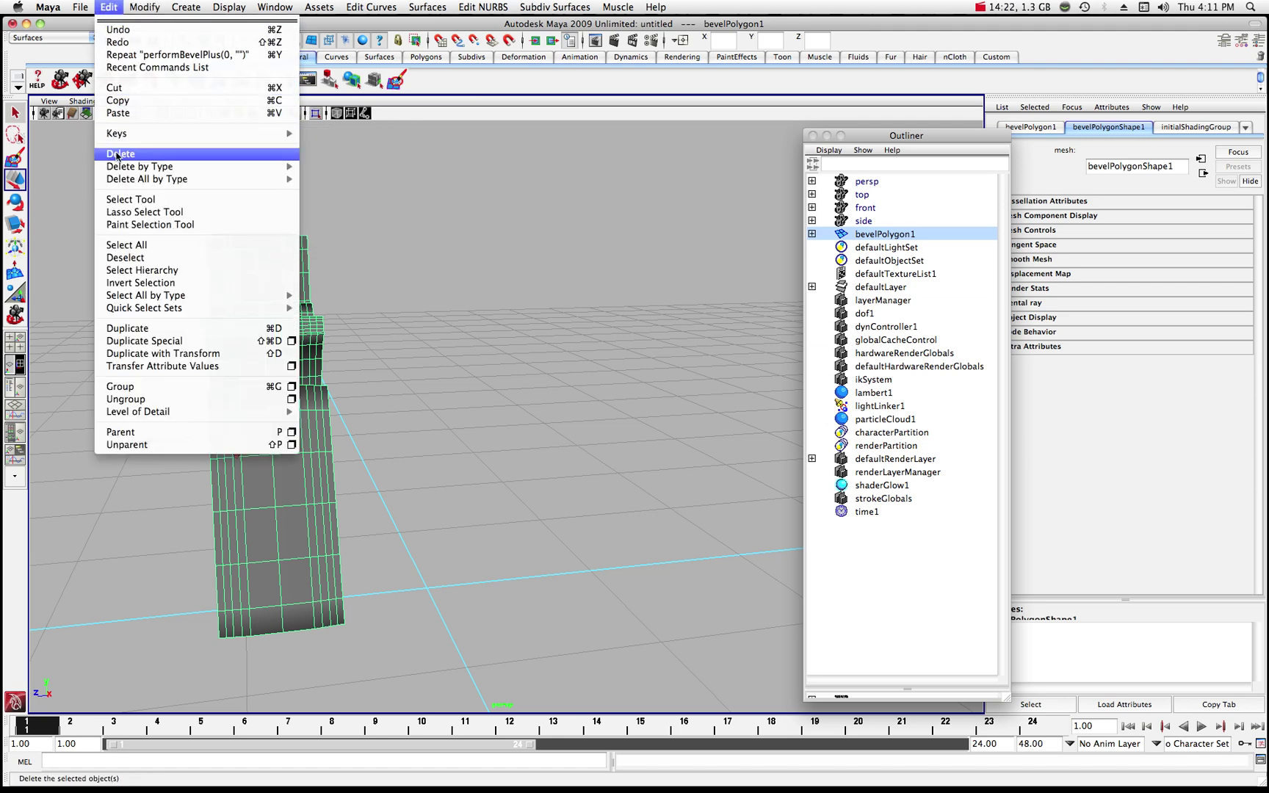
mouse_move(134, 177)
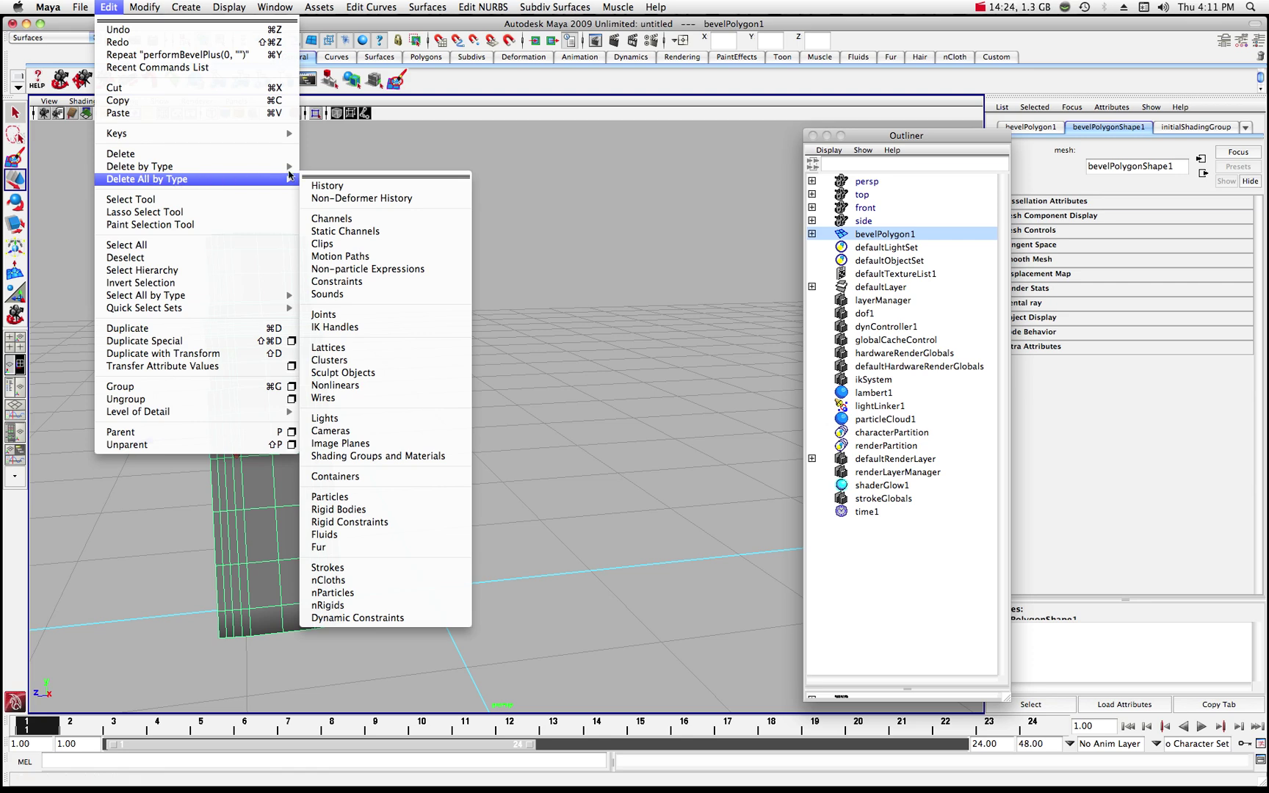
mouse_move(229, 167)
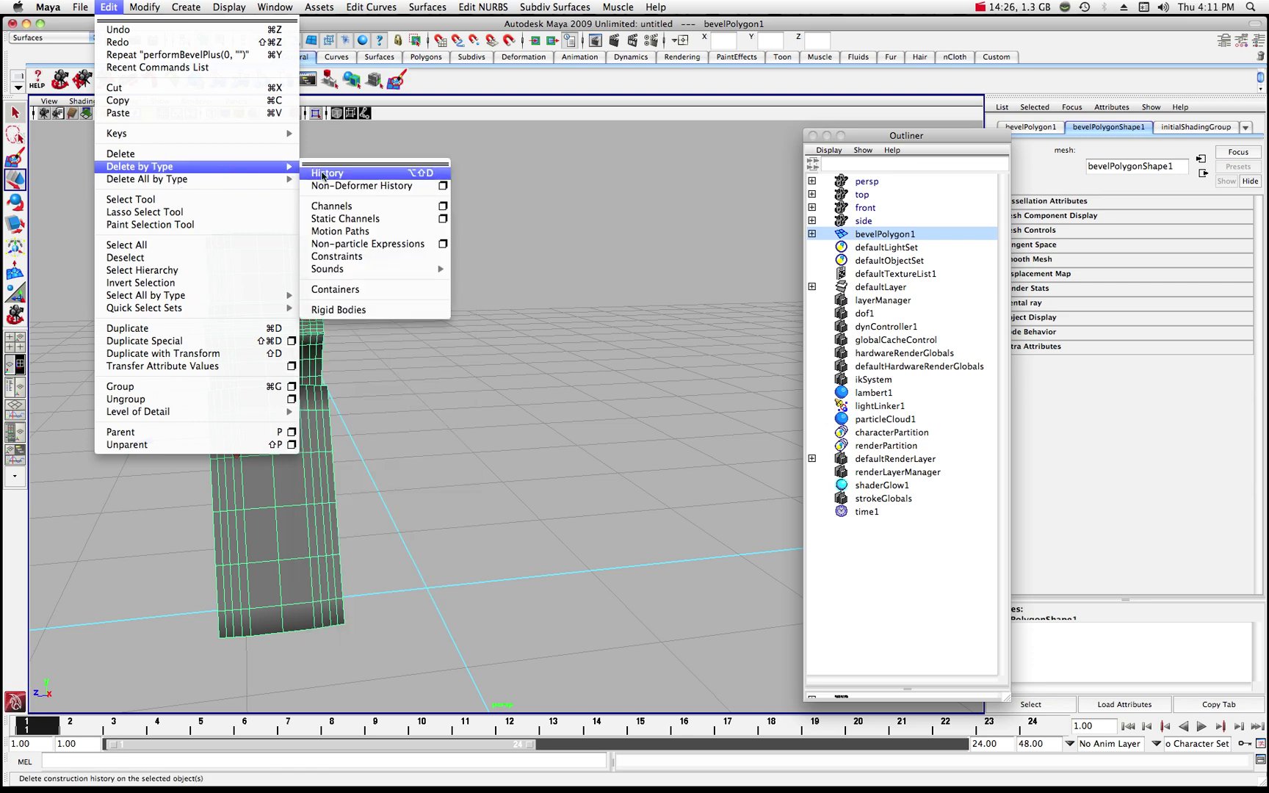
click(326, 175)
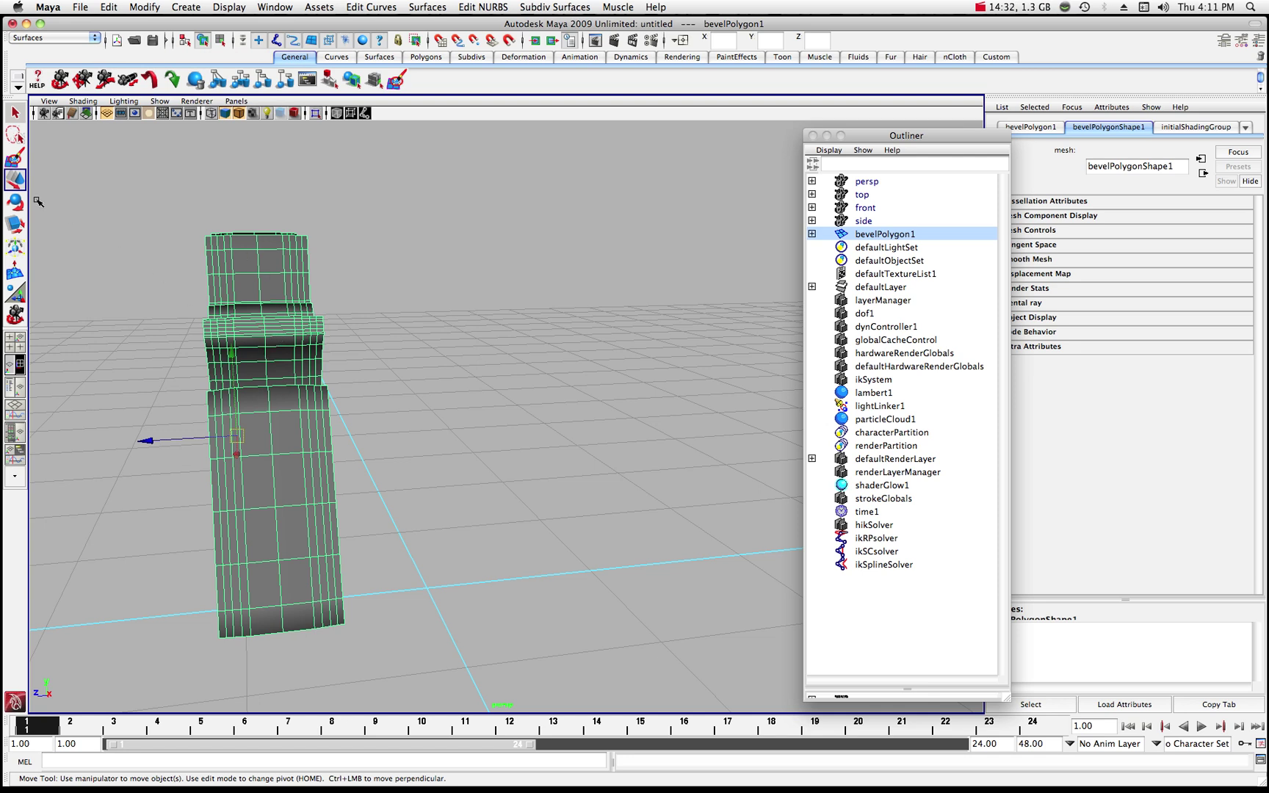
- Scale the logo mesh along its depth to adjust its thickness and stretch it taller along the Y axis
click(15, 224)
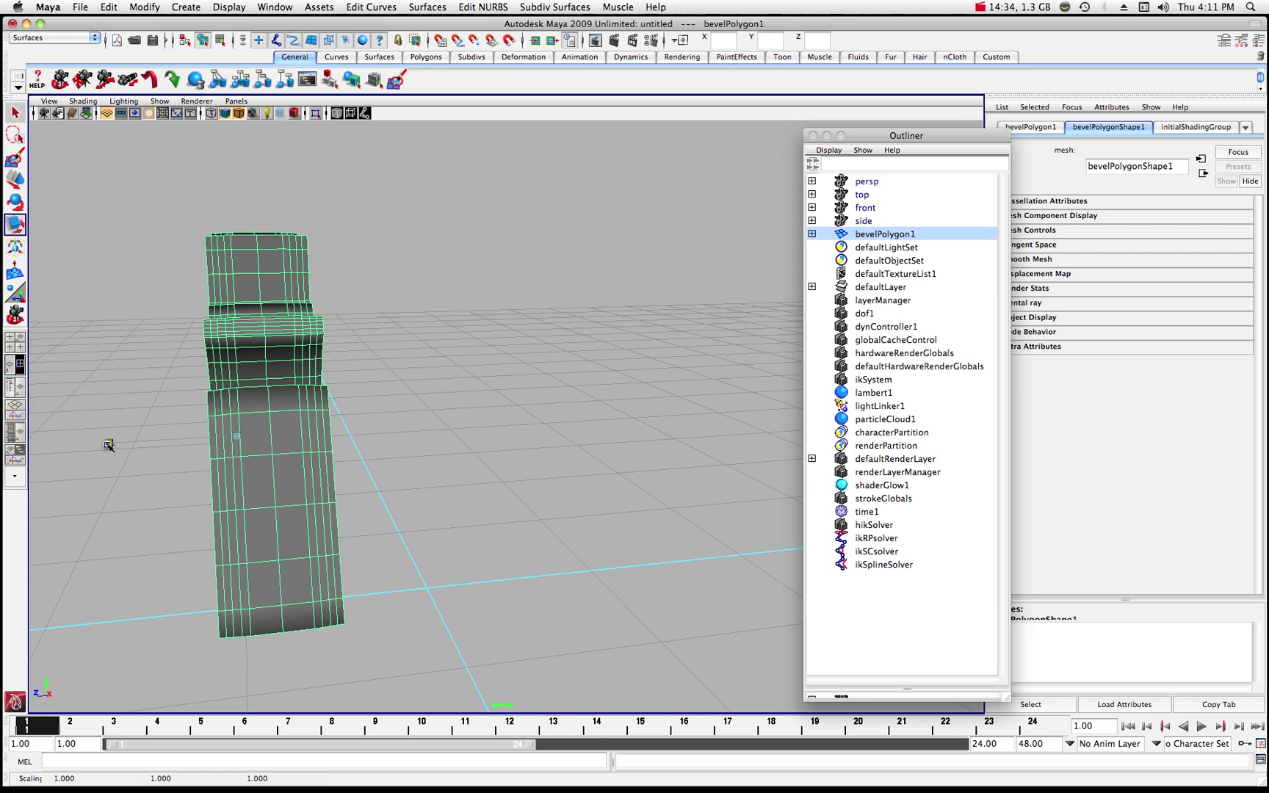
drag(108, 446, 178, 445)
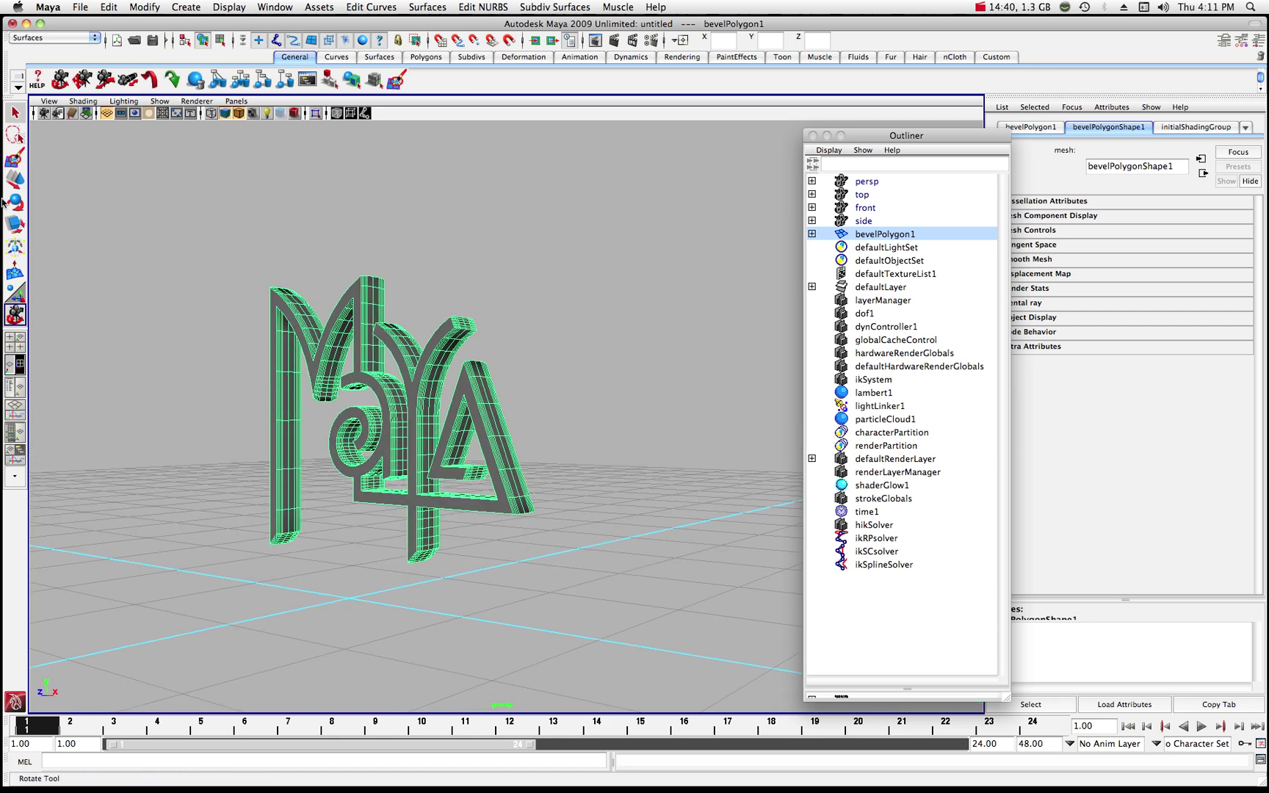
click(15, 224)
drag(297, 413, 295, 421)
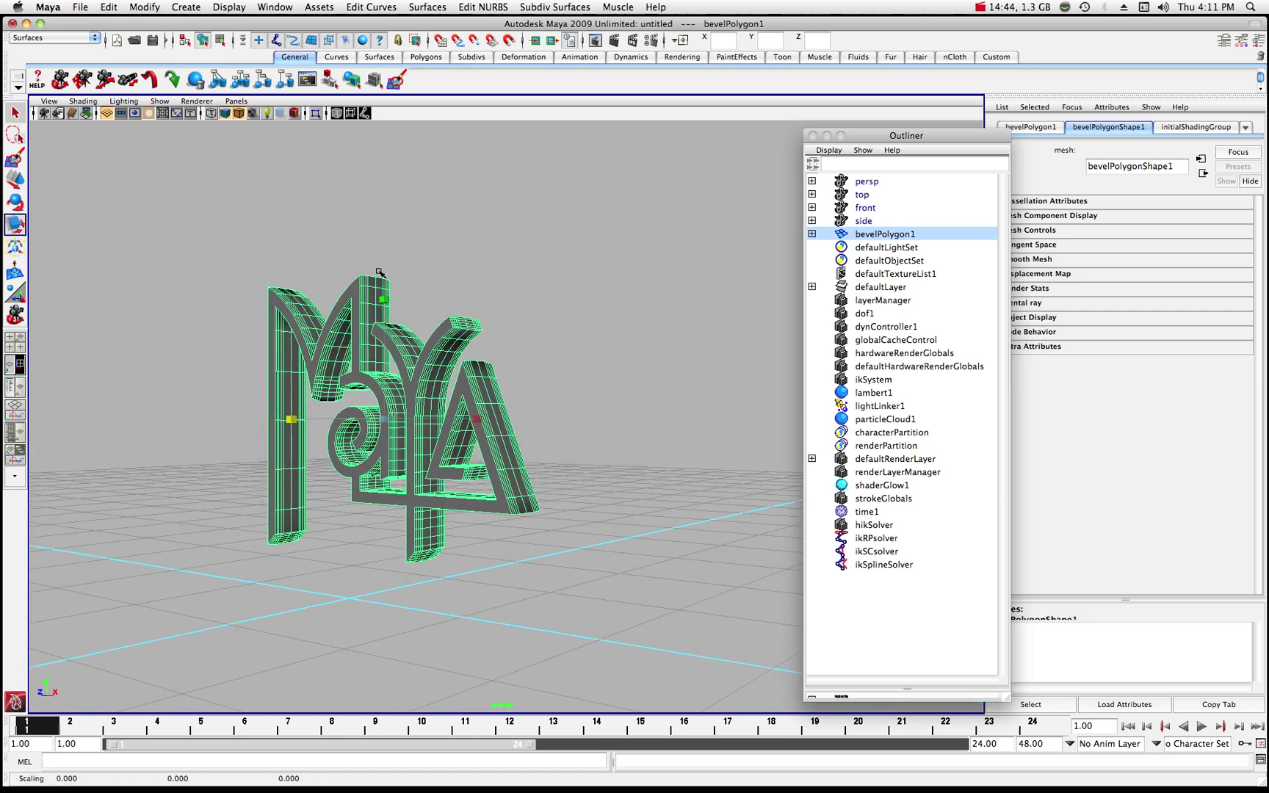
drag(382, 300, 380, 214)
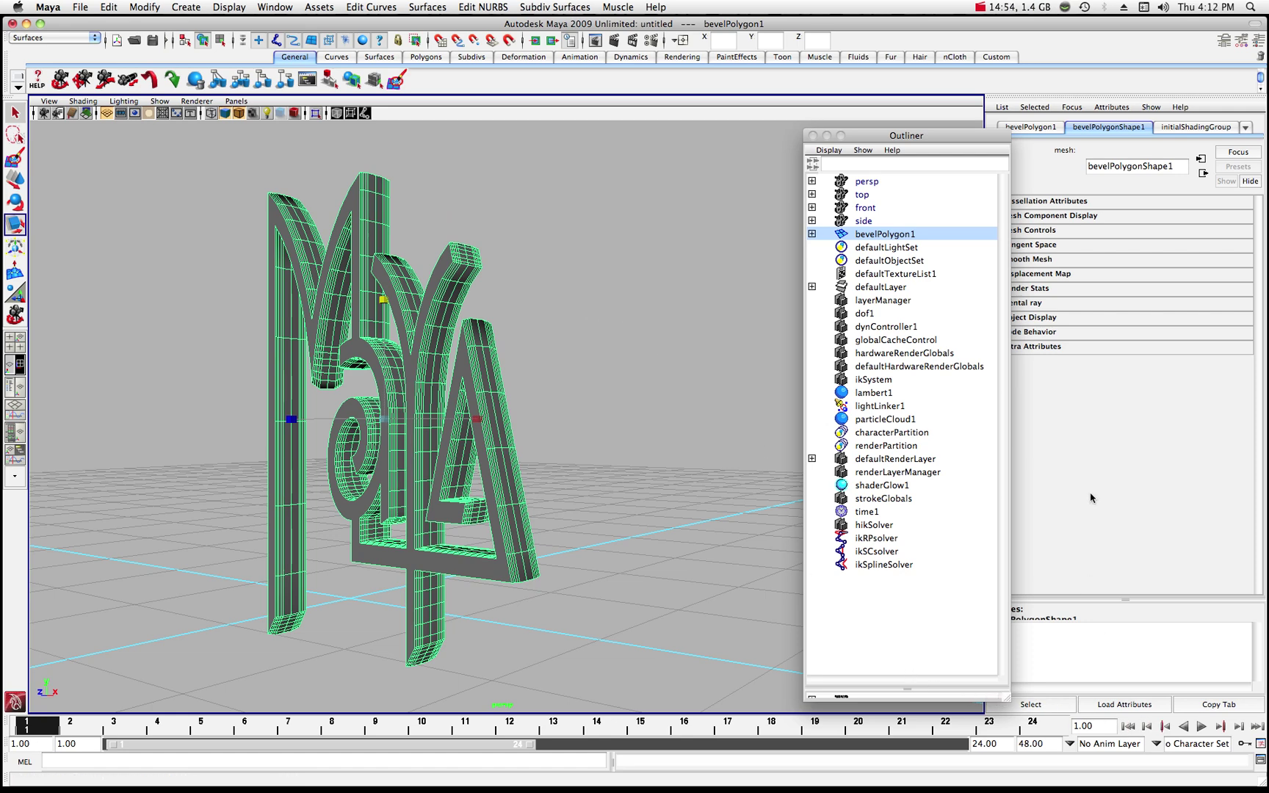
click(982, 7)
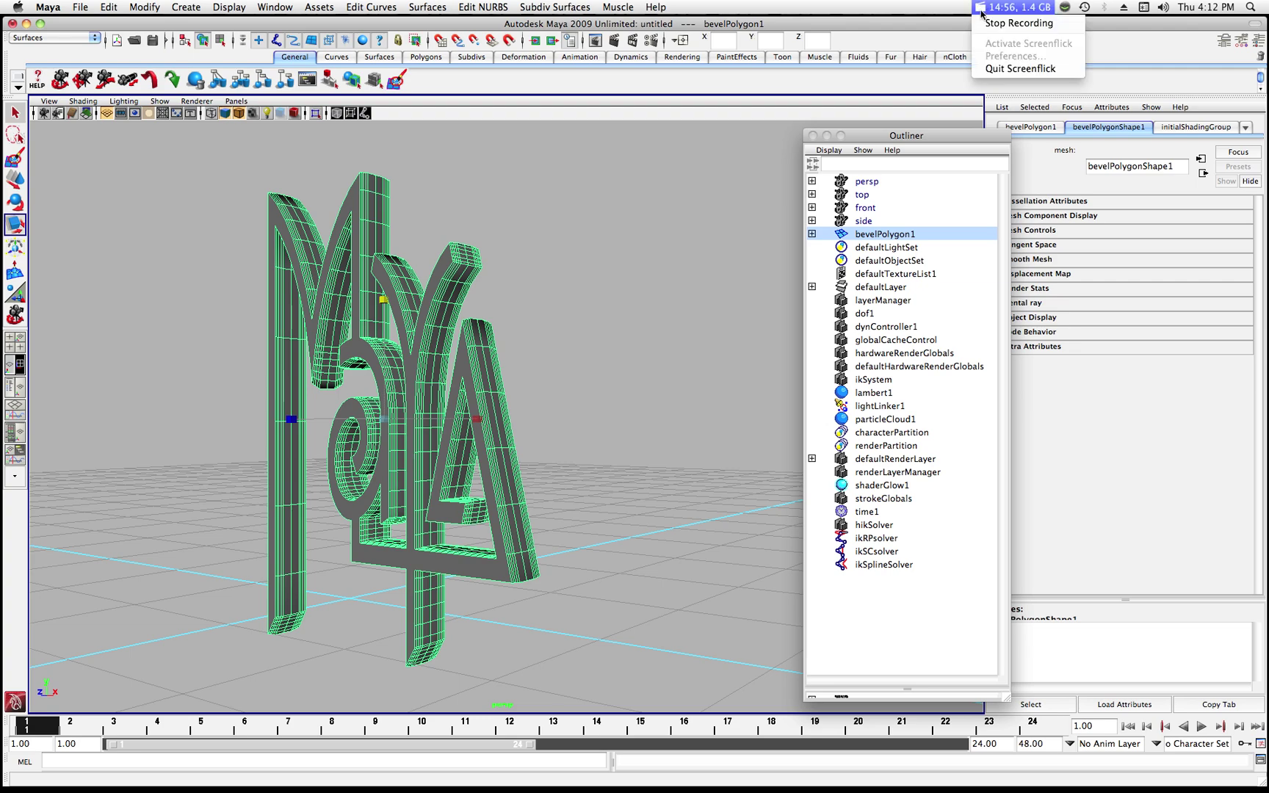